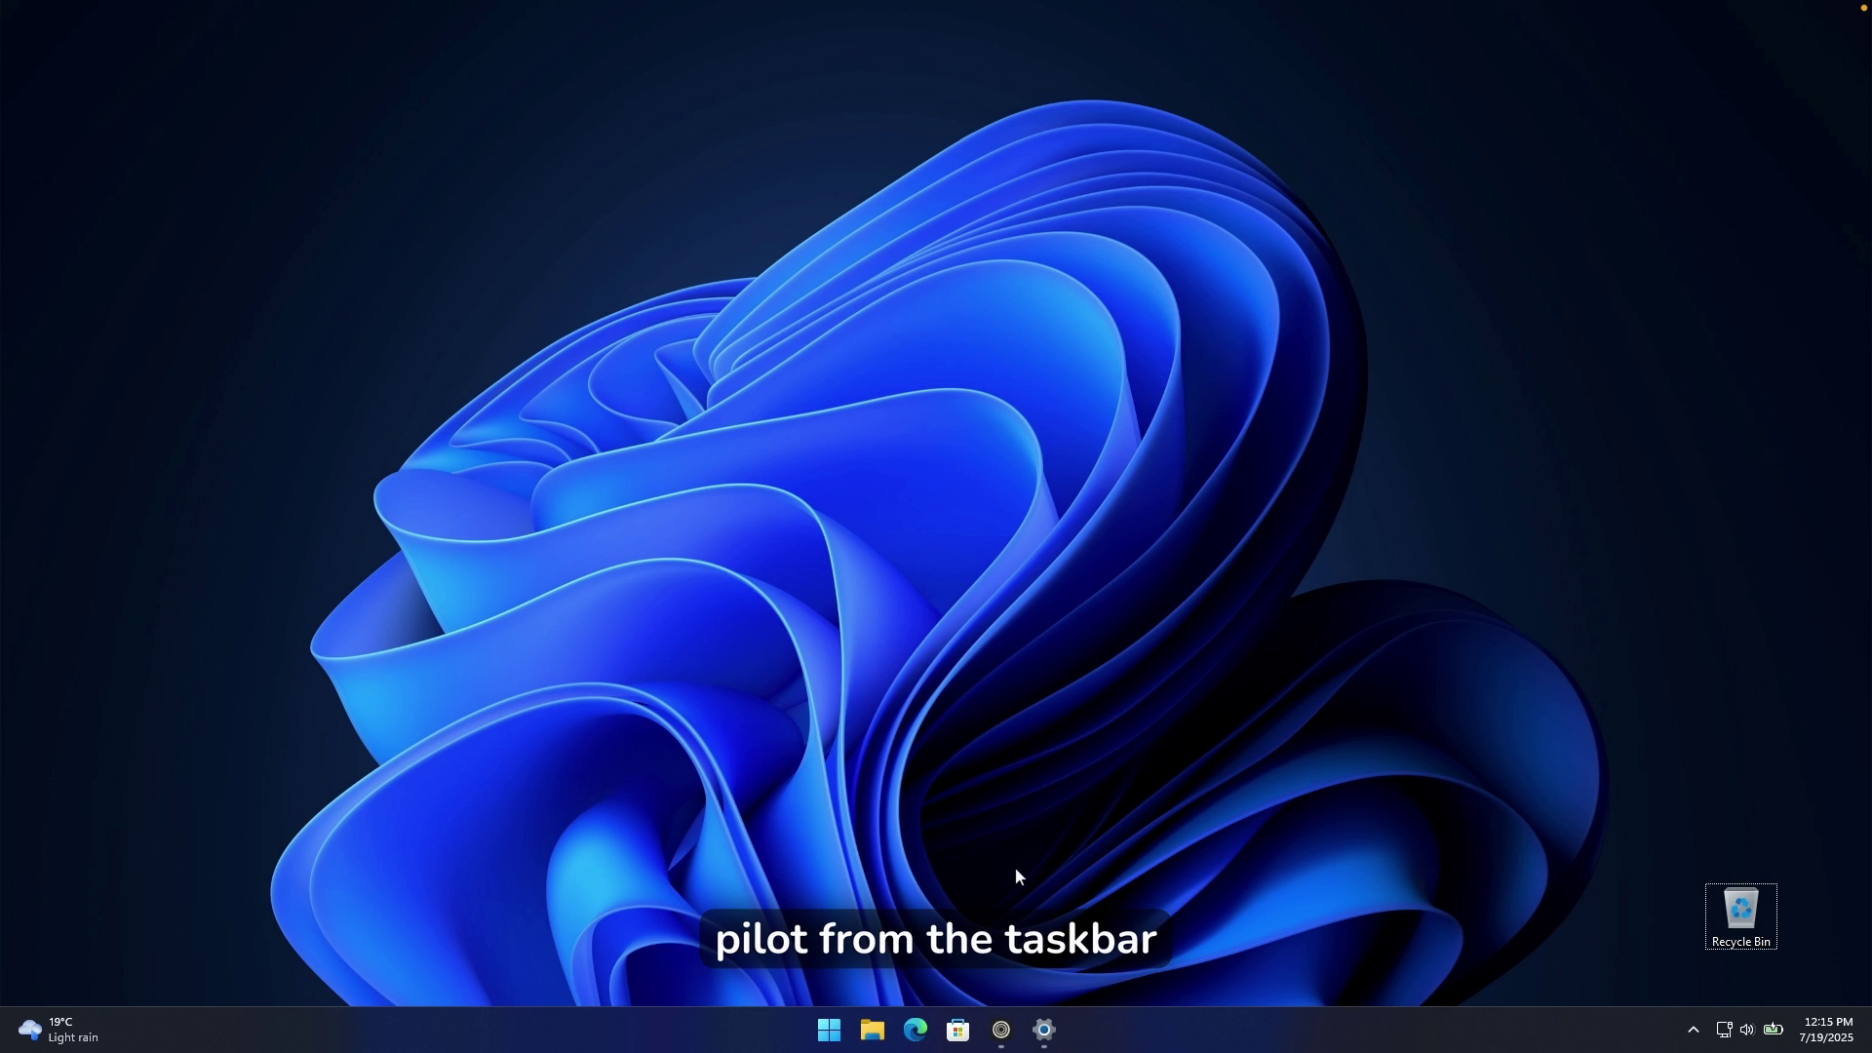
# - Turn off Widgets in the taskbar settings and close the settings window
pyautogui.rightClick(1133, 1029)
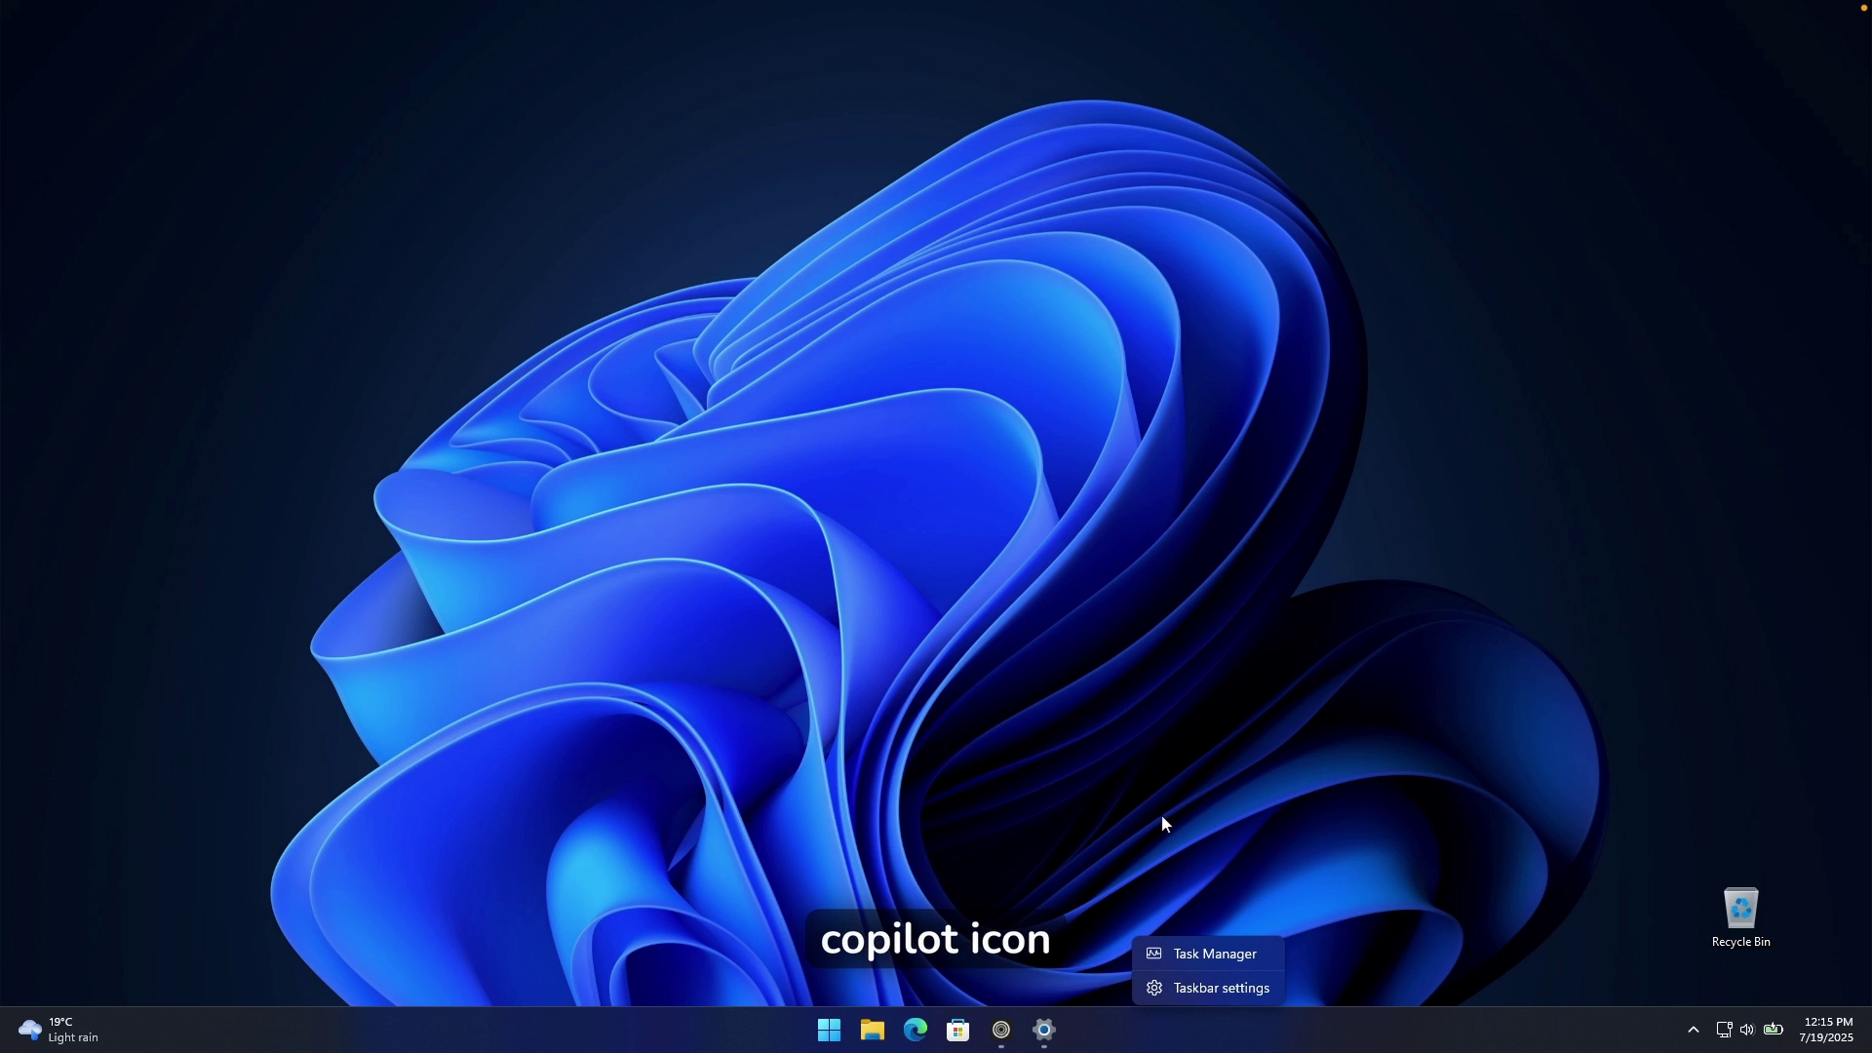
pyautogui.click(1219, 988)
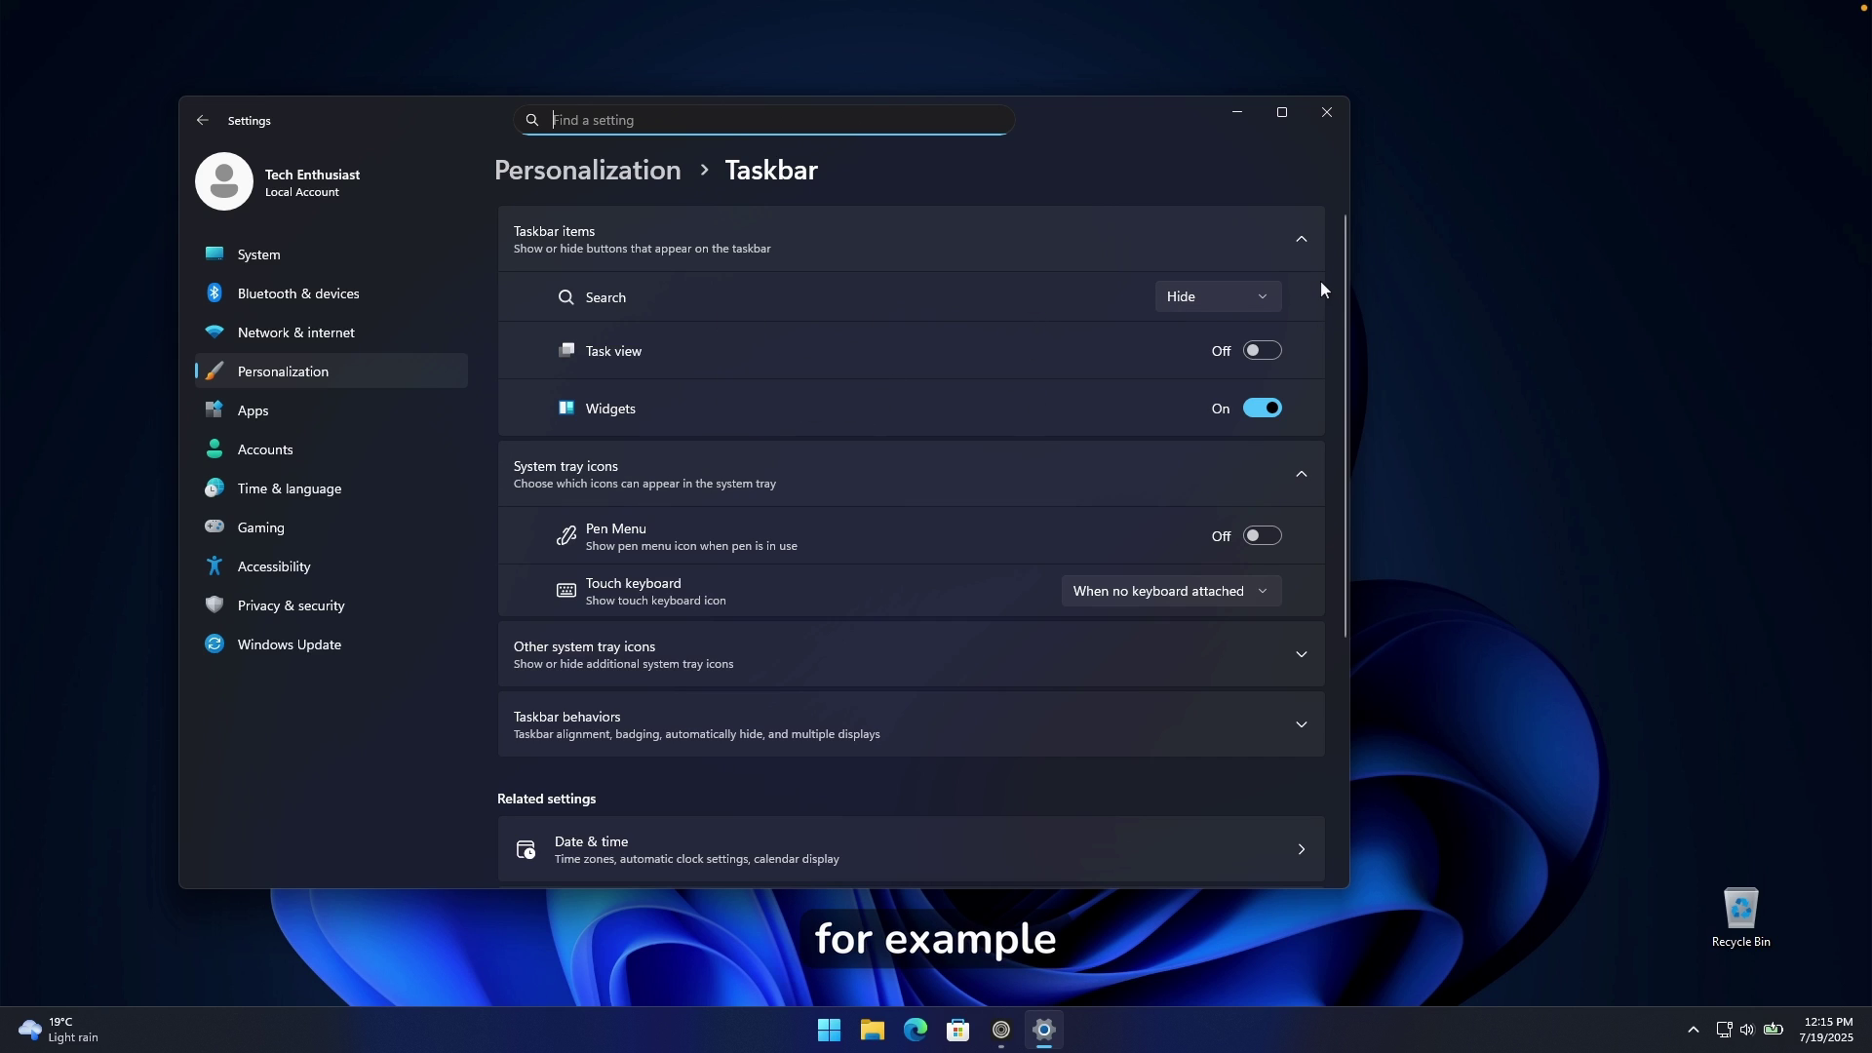
pyautogui.click(1282, 409)
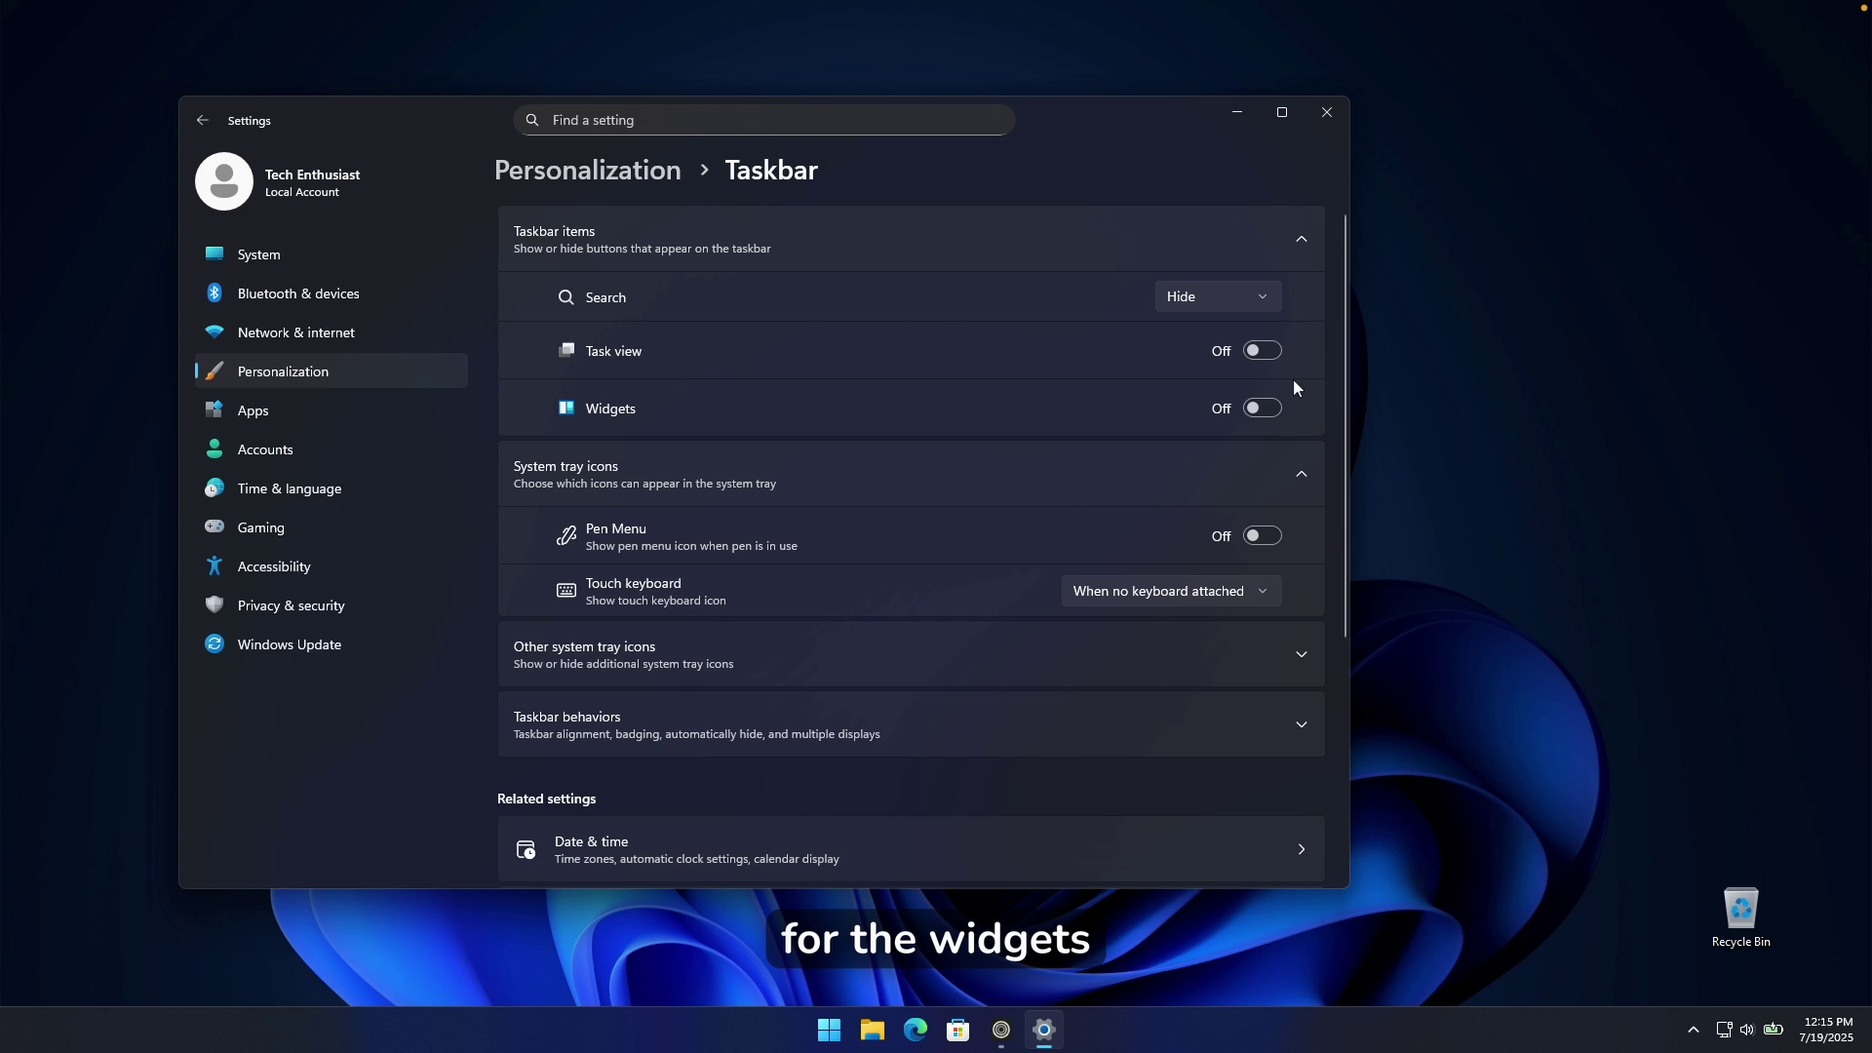
pyautogui.click(1326, 113)
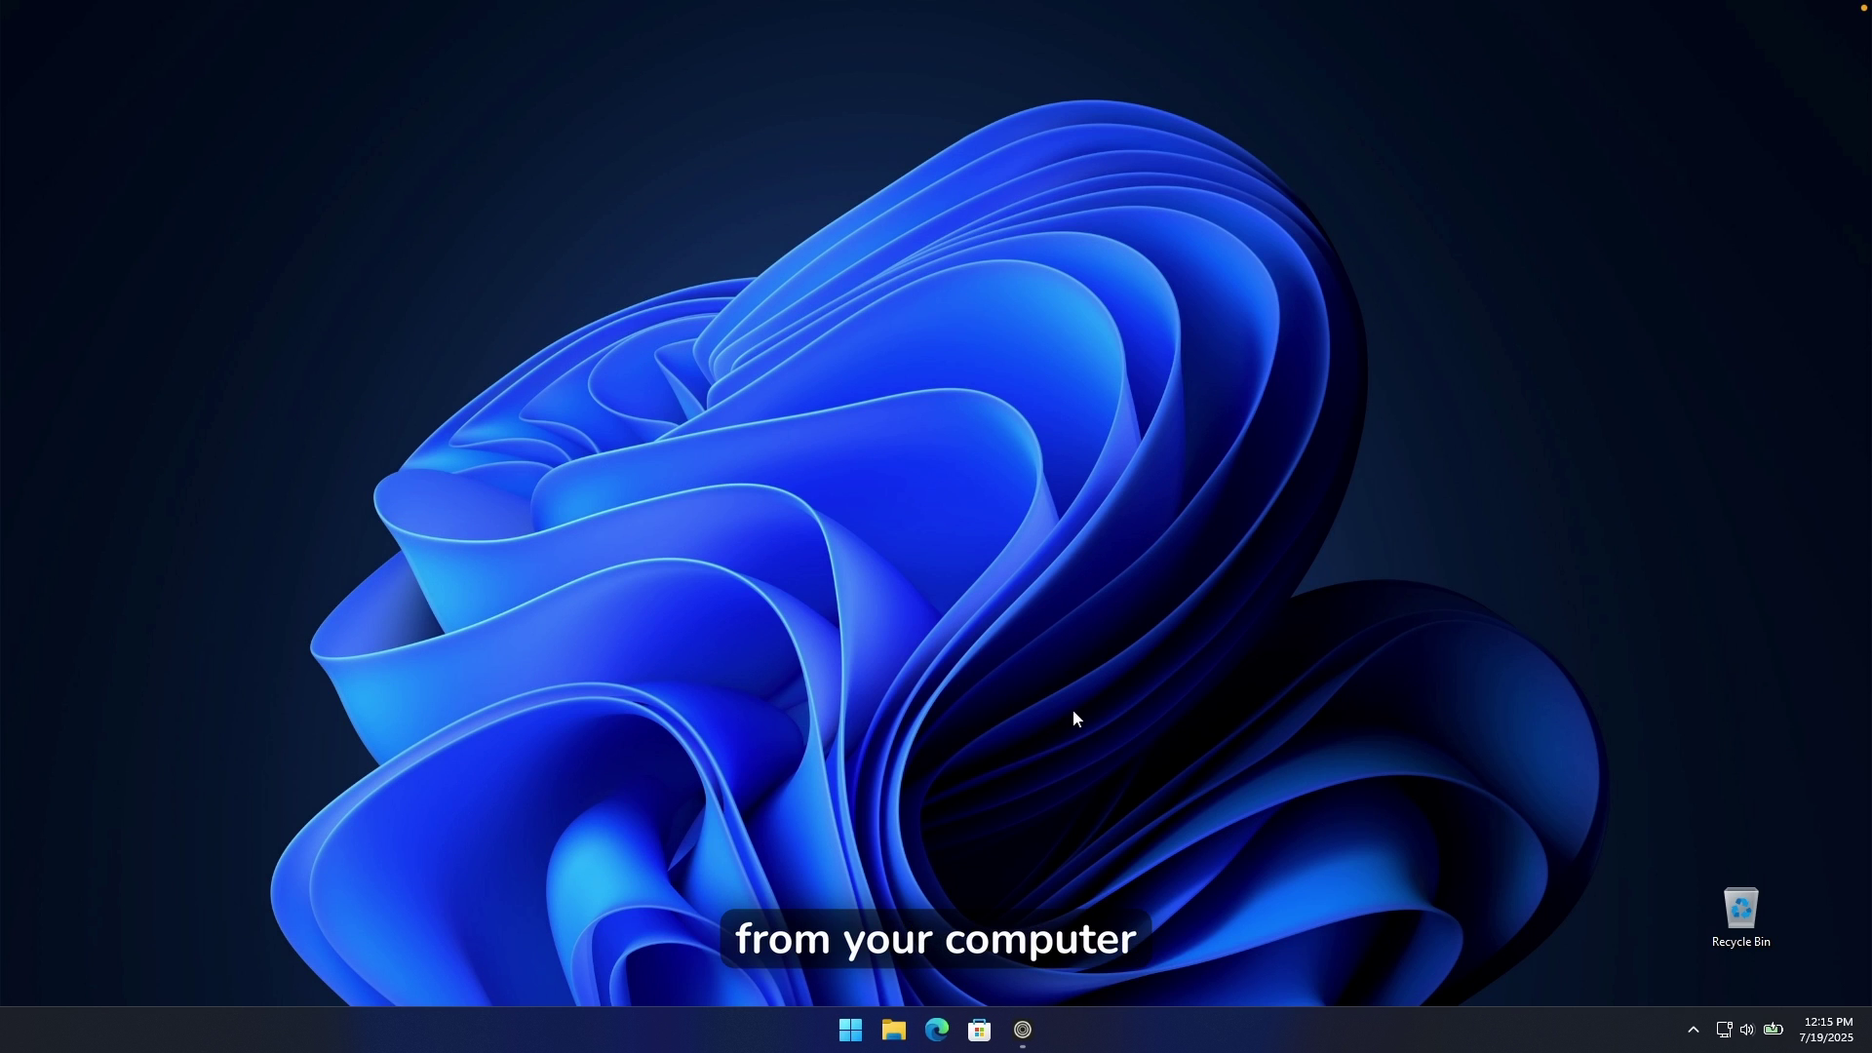
# - Launch Wintoys from the Utilities & Tools apps and allow it to make changes to the device
pyautogui.click(852, 1025)
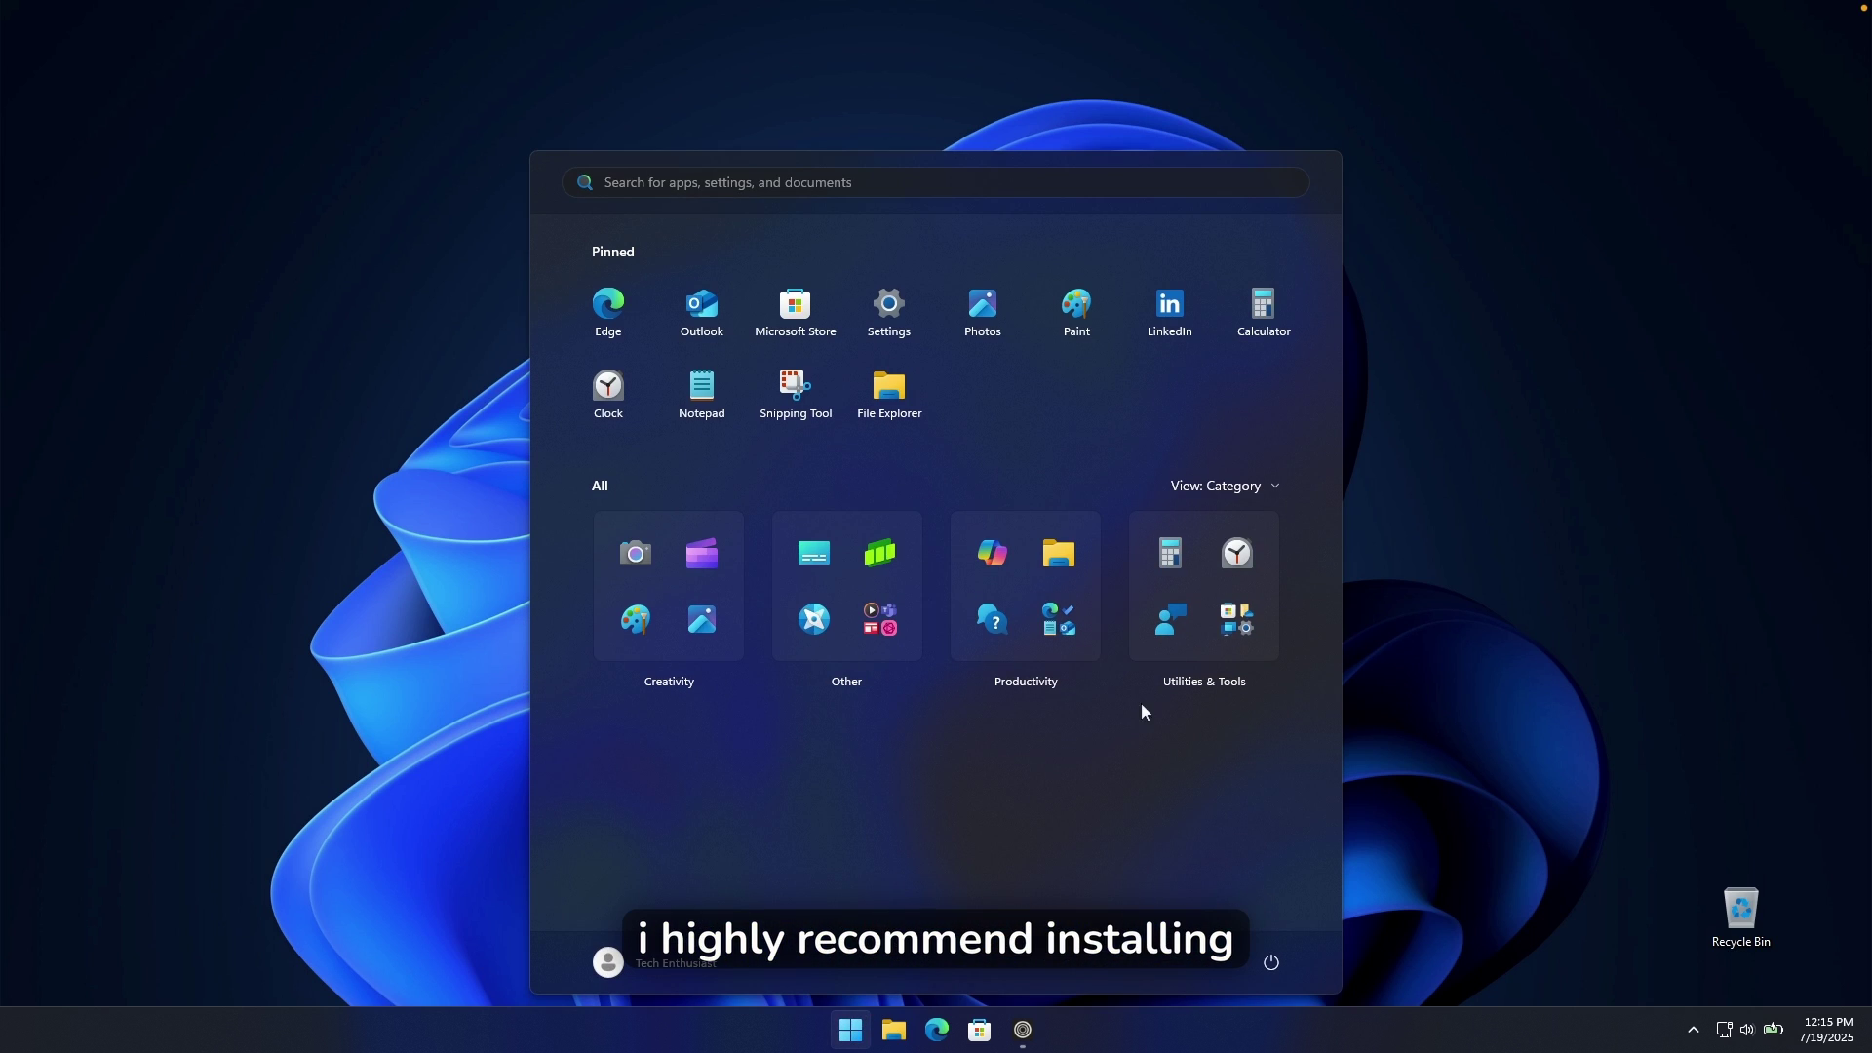
pyautogui.click(1248, 620)
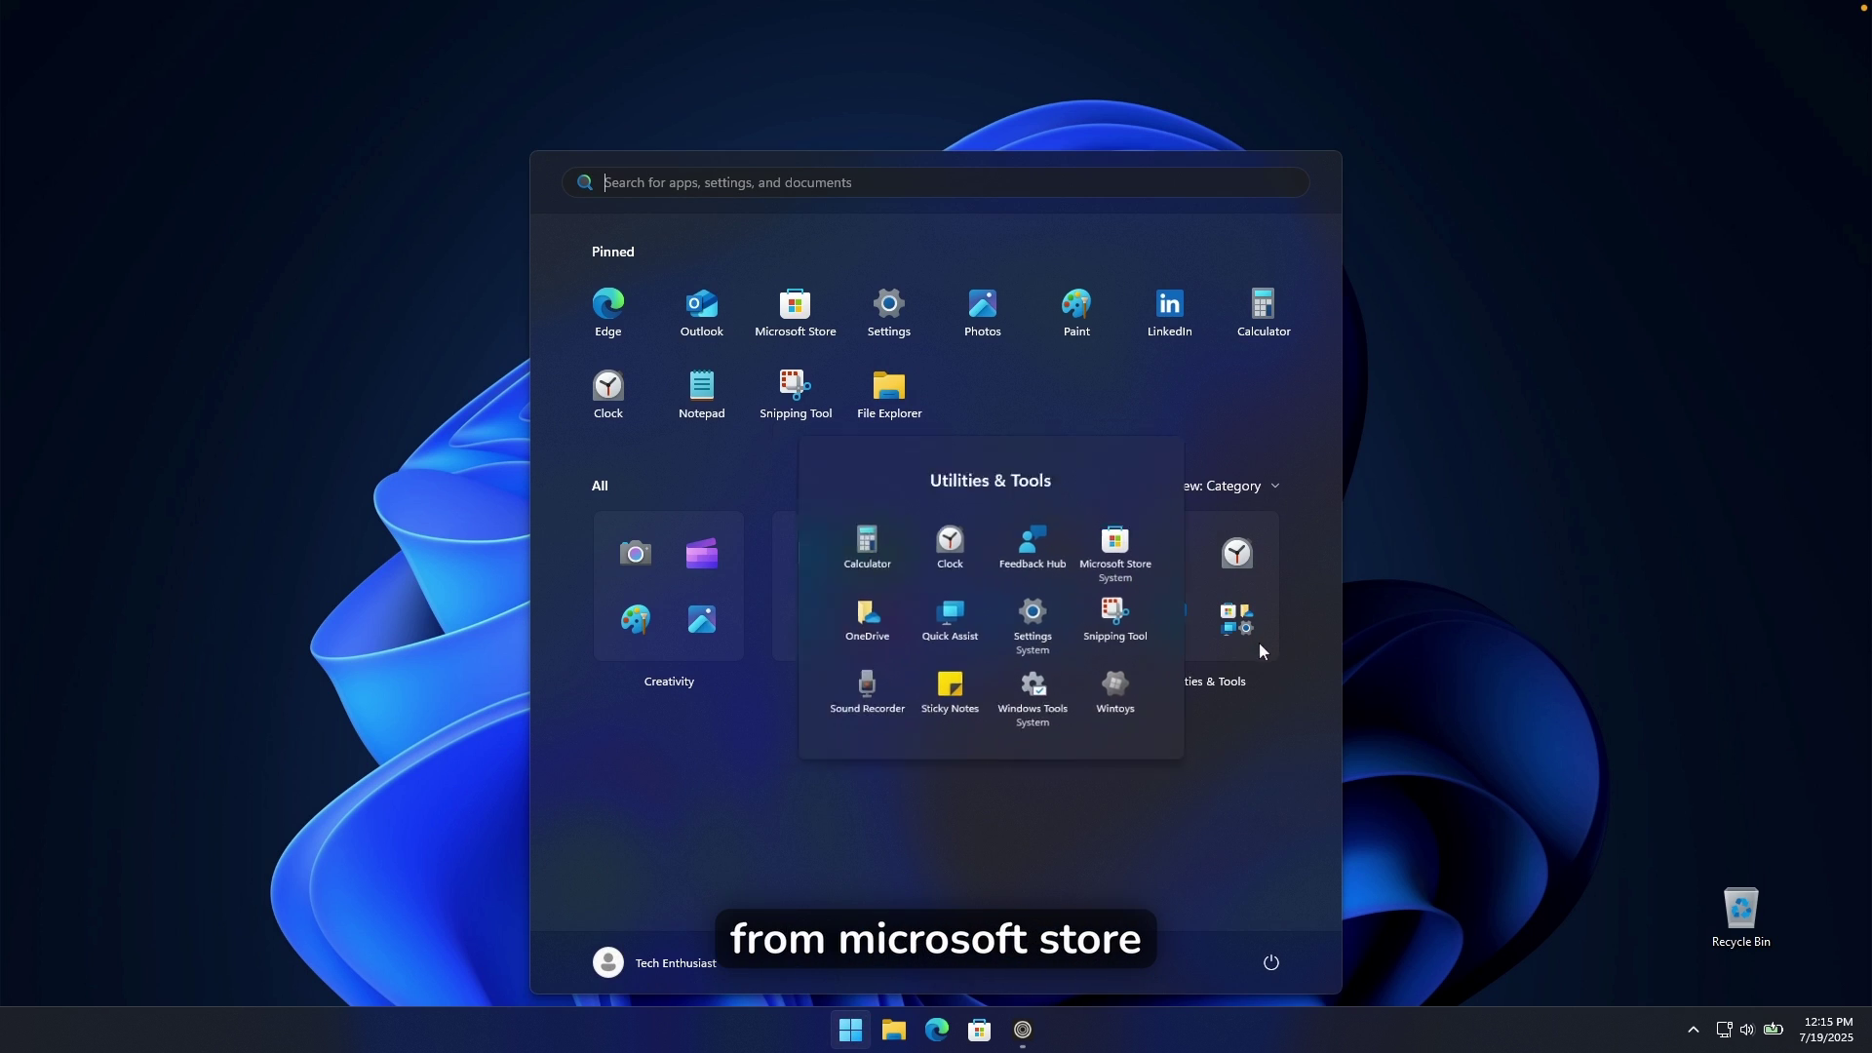
pyautogui.click(1092, 683)
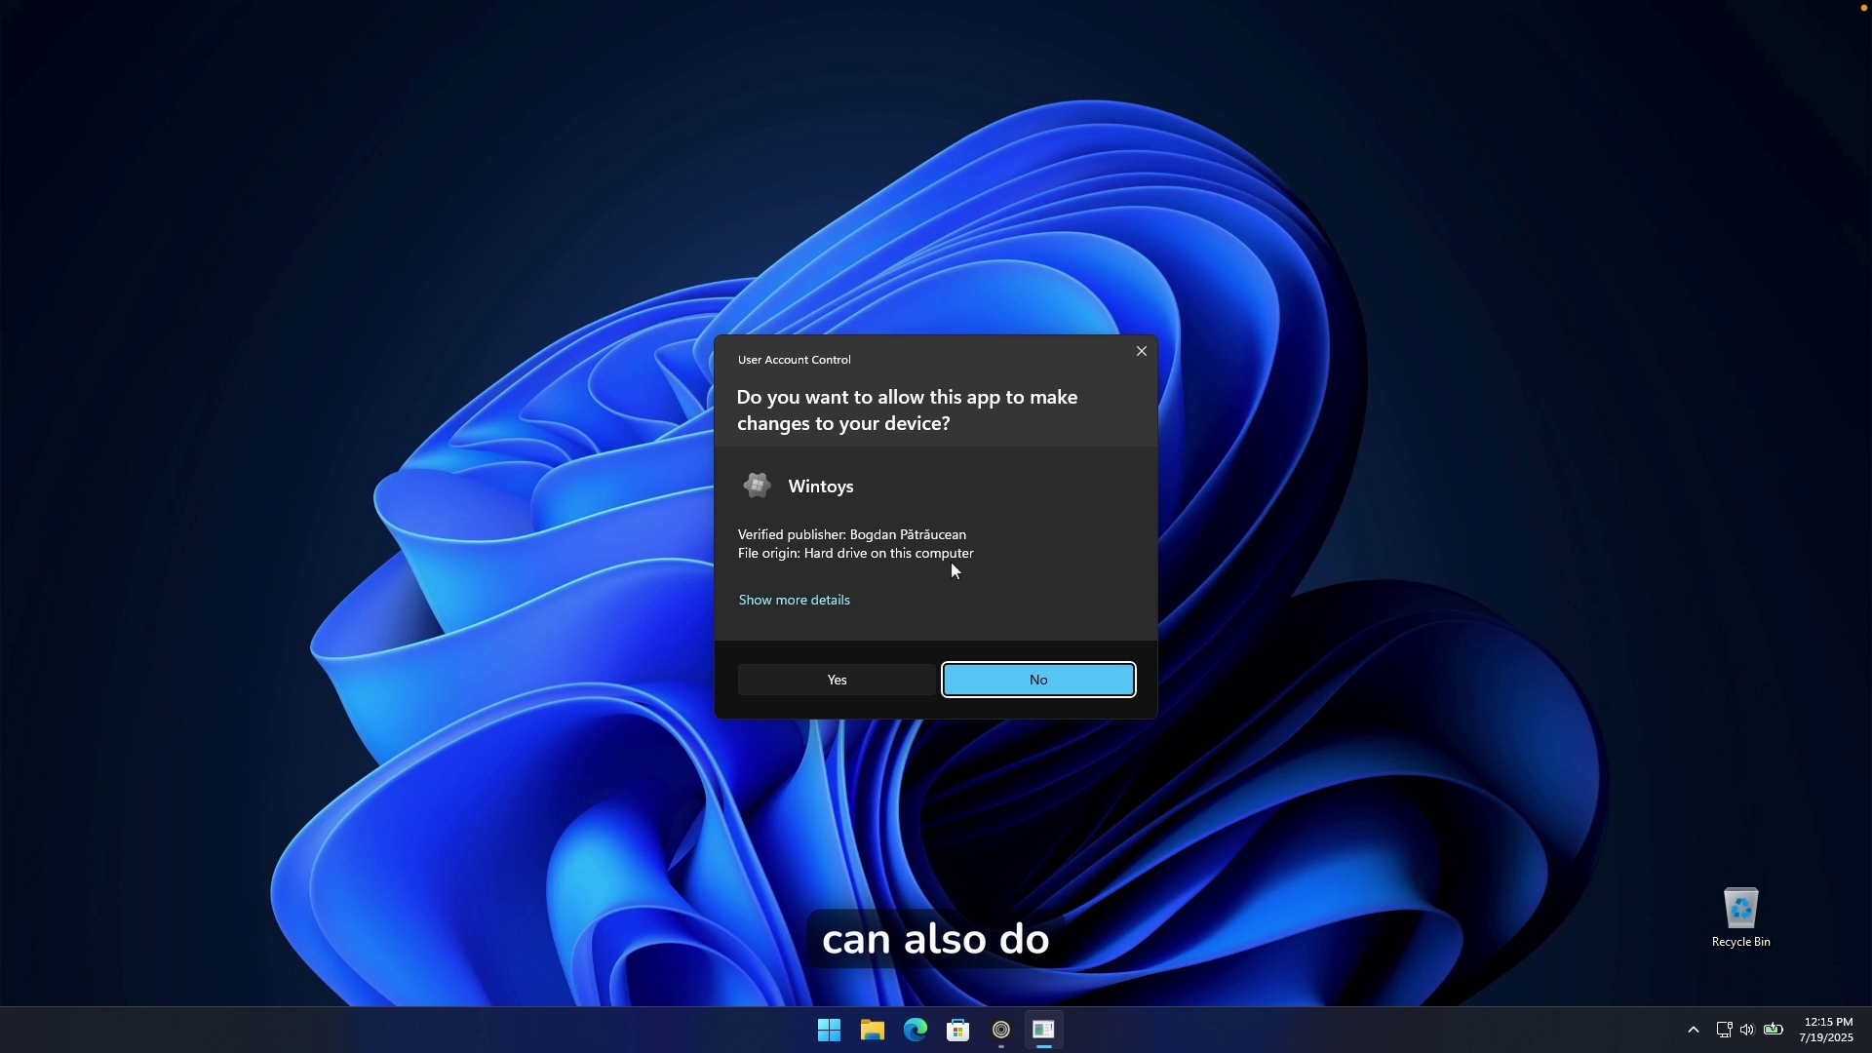
pyautogui.click(851, 682)
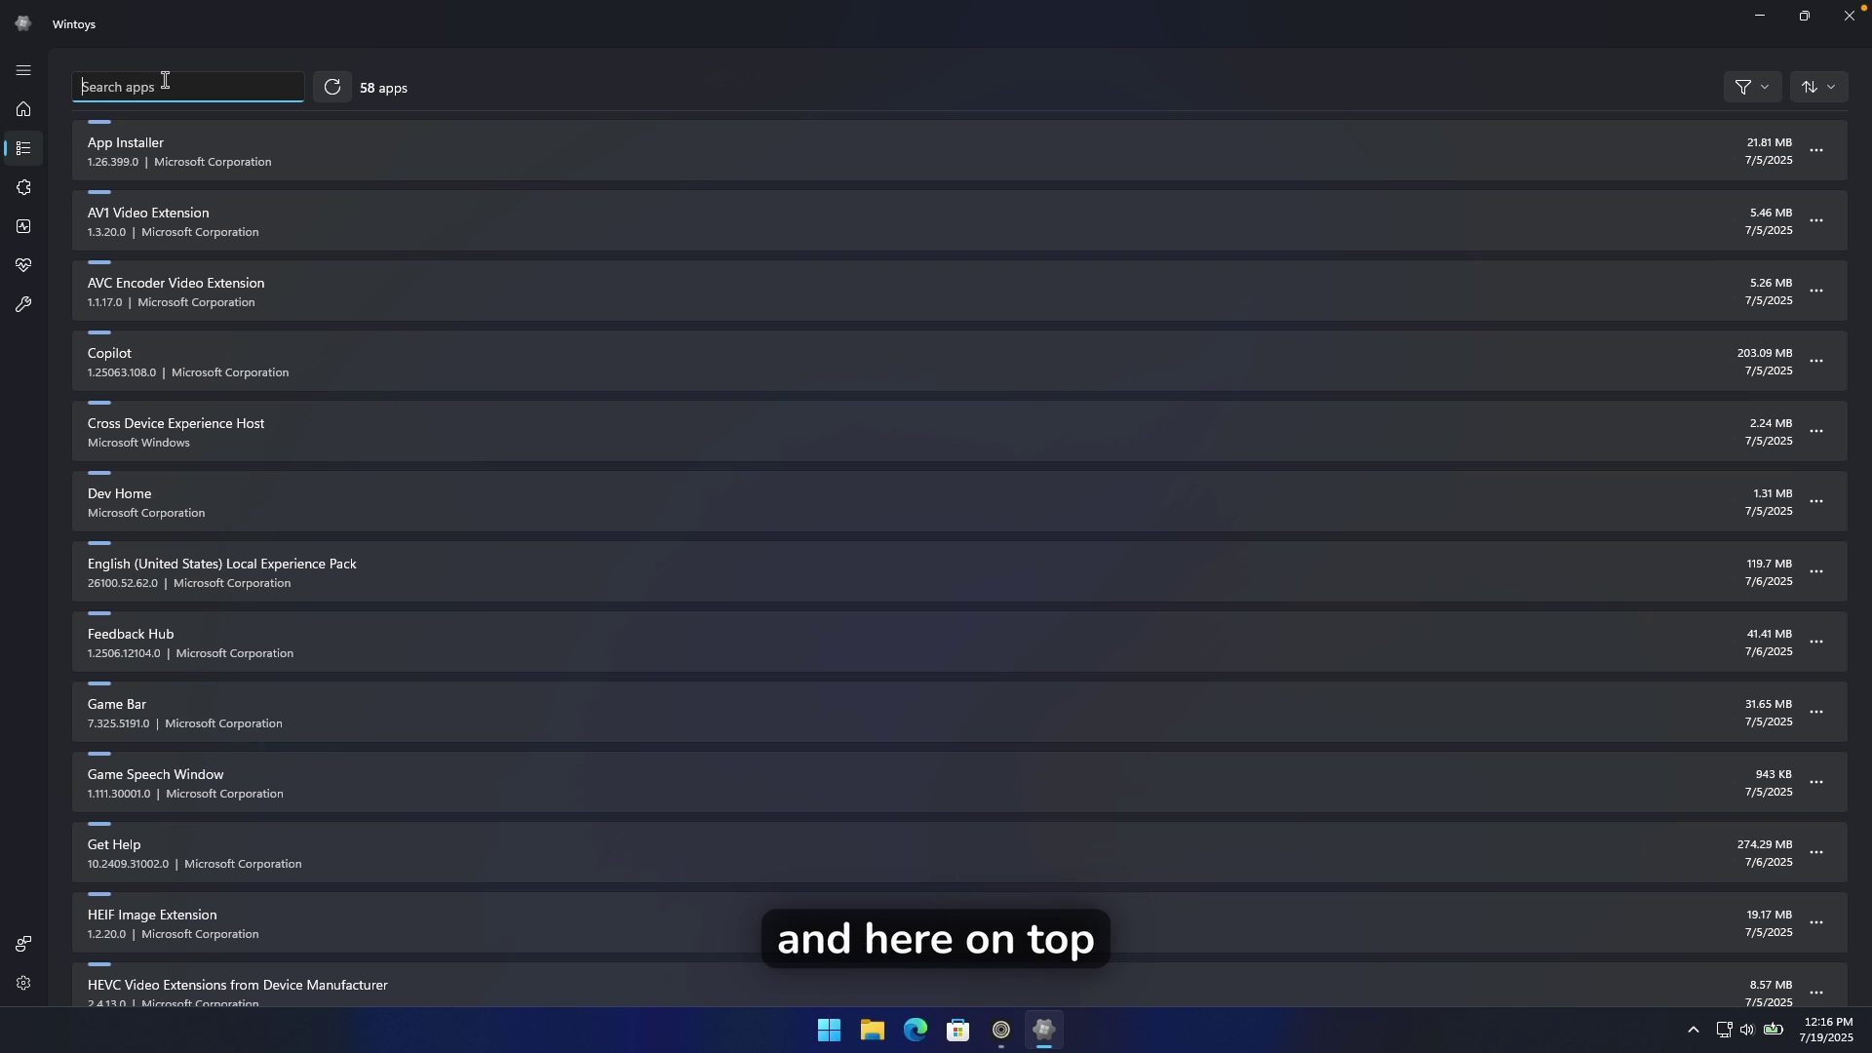
# - Search the installed apps for "Microsoft edge" and check which actions are available for Microsoft Edge
pyautogui.write('Microsoft edge')
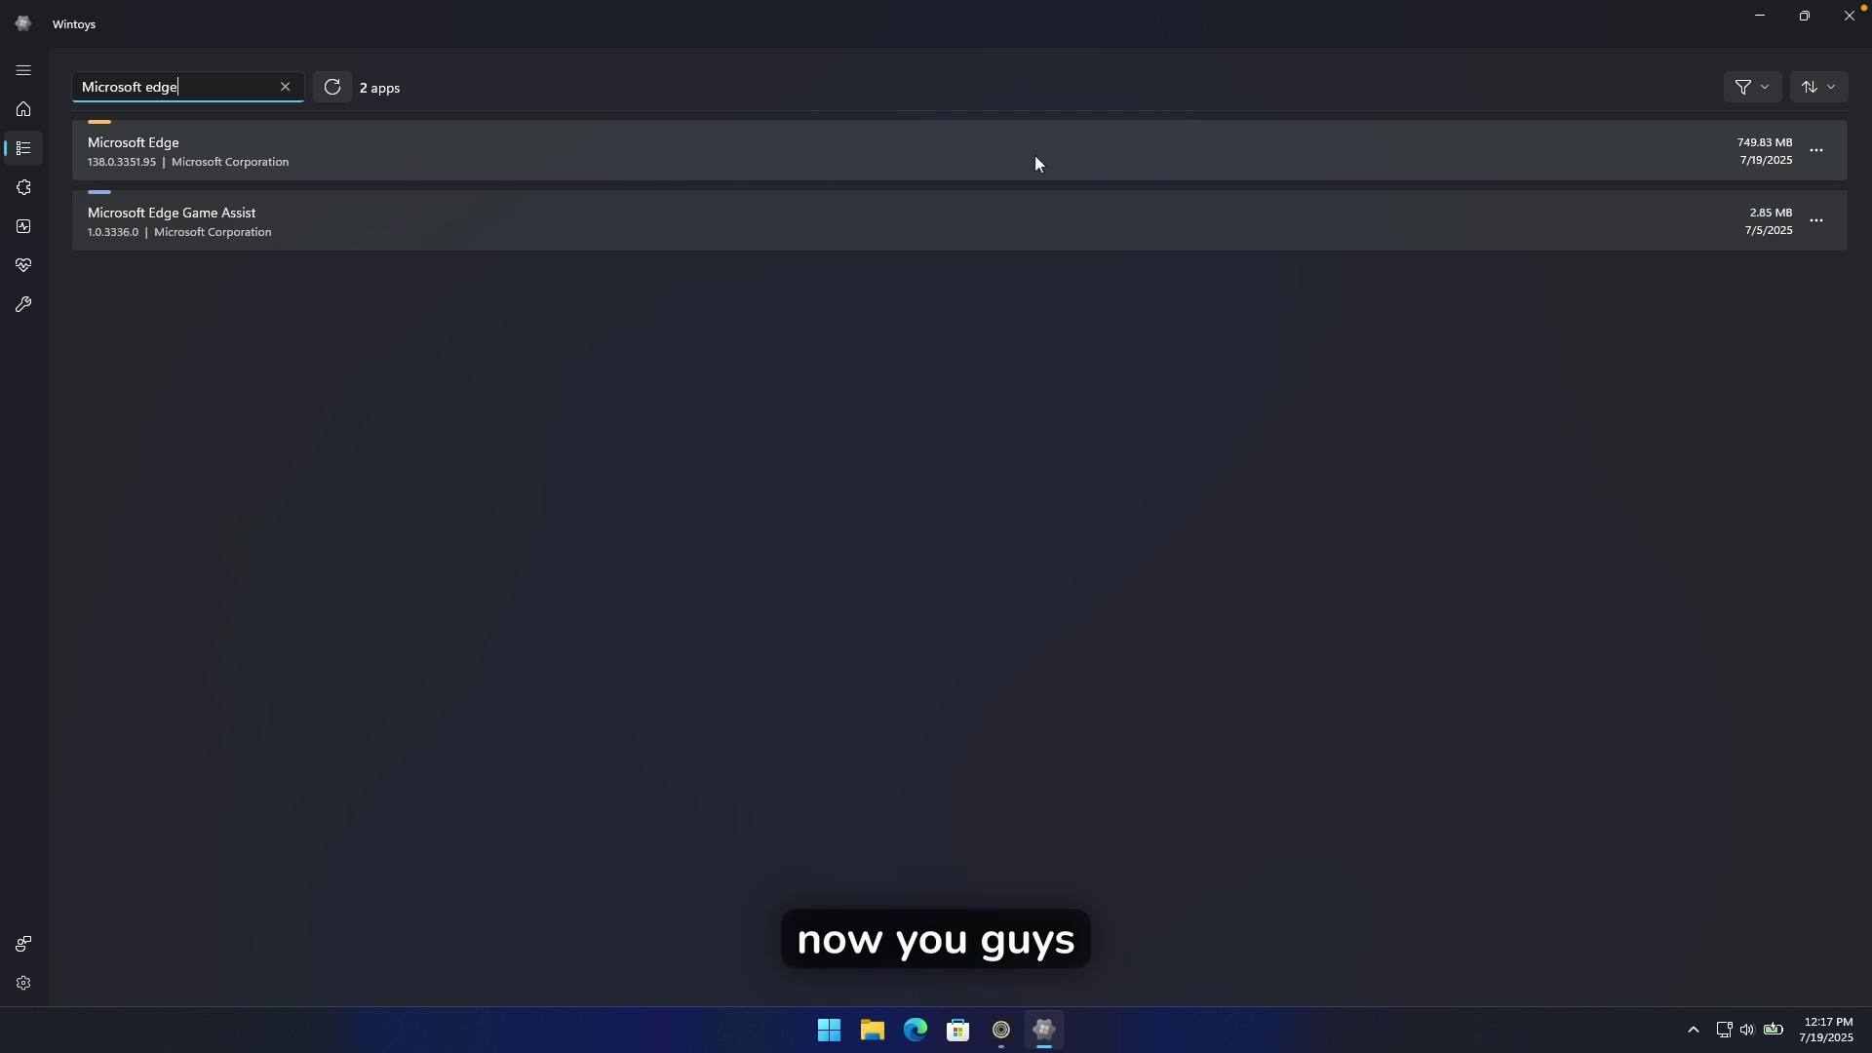
pyautogui.click(1815, 150)
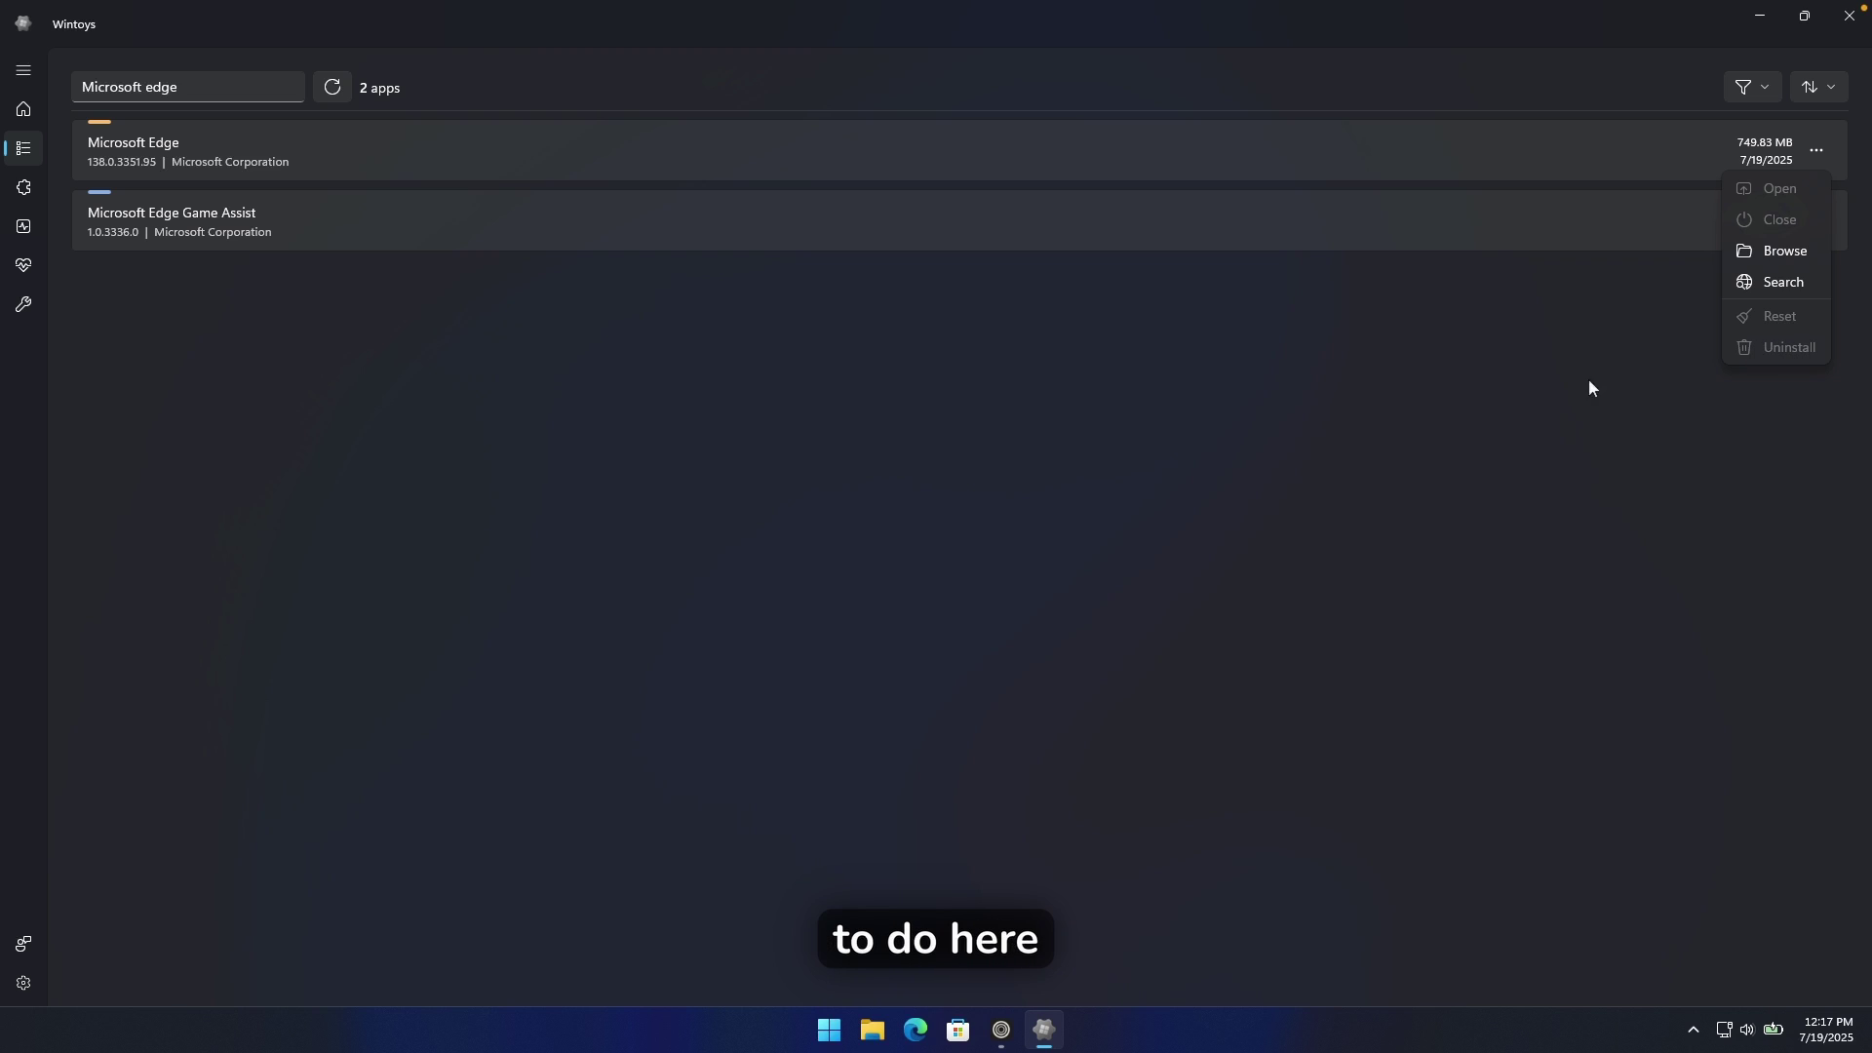
pyautogui.click(27, 306)
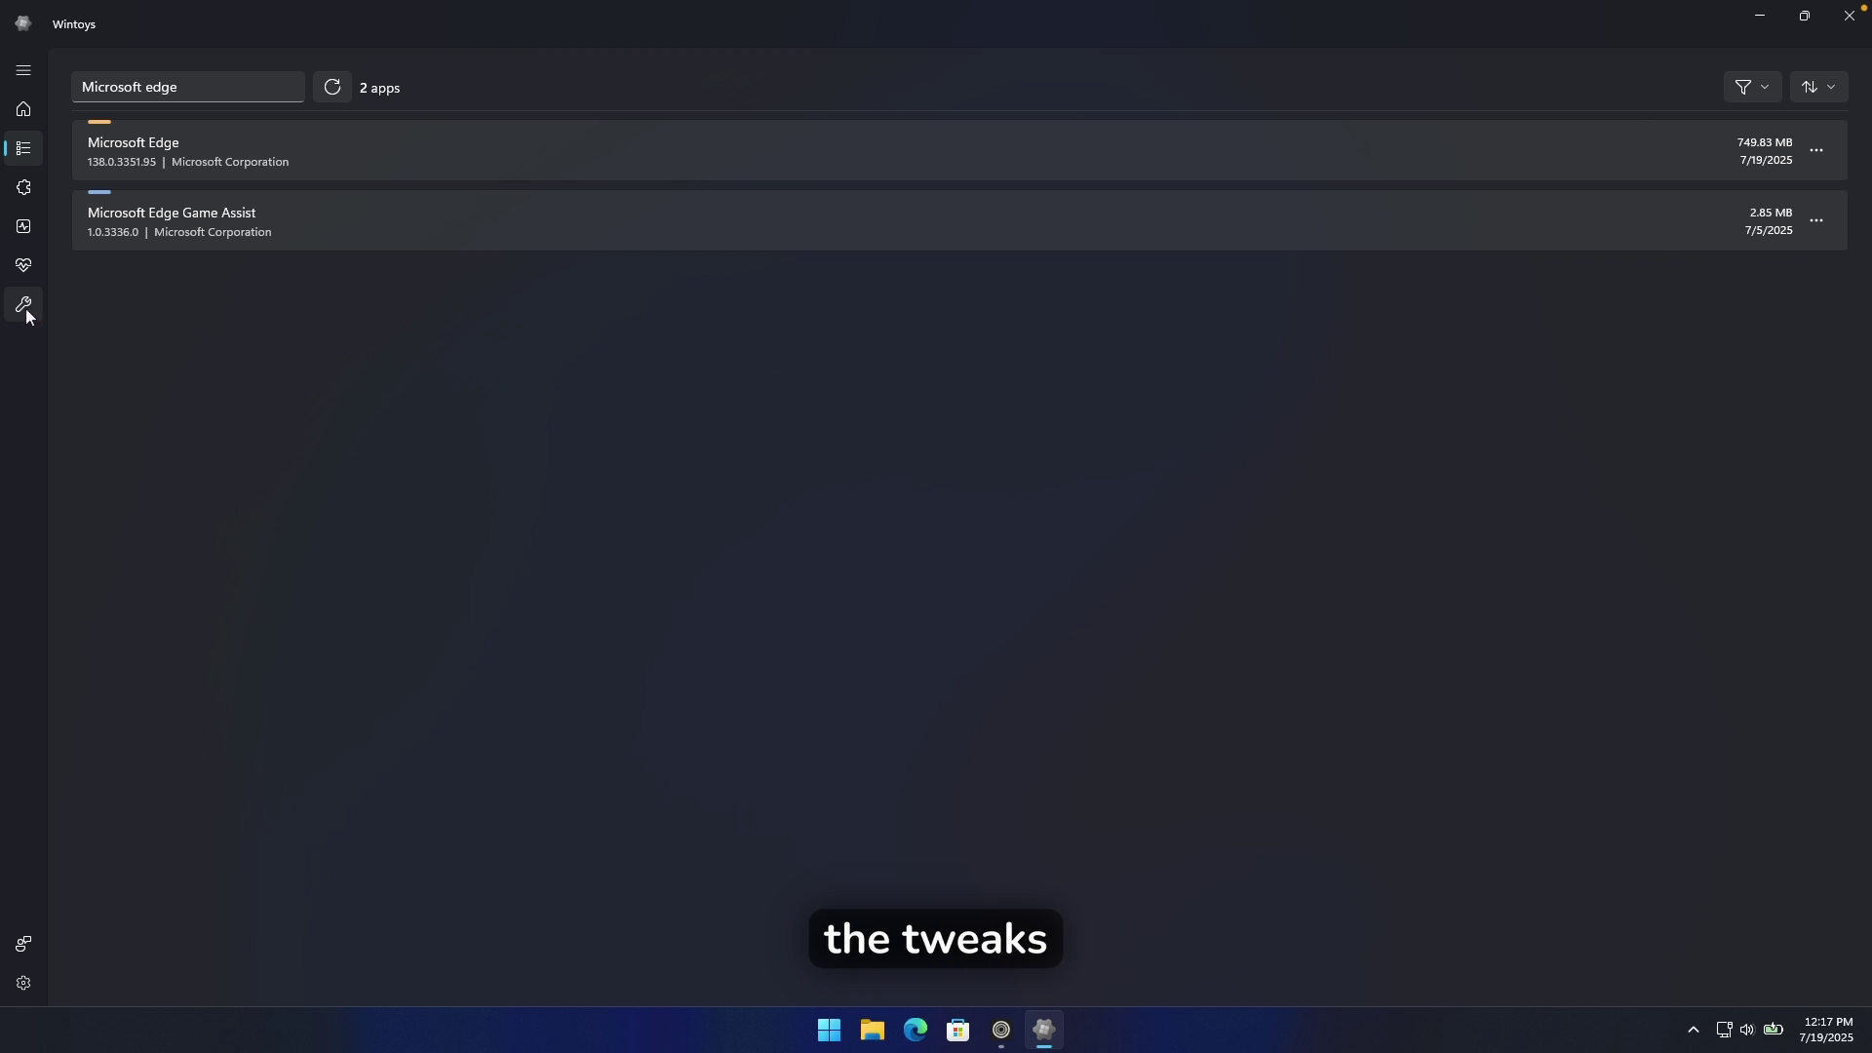
# - Enable the Digital markets act option in the System tweaks of Wintoys
pyautogui.click(25, 307)
pyautogui.click(408, 460)
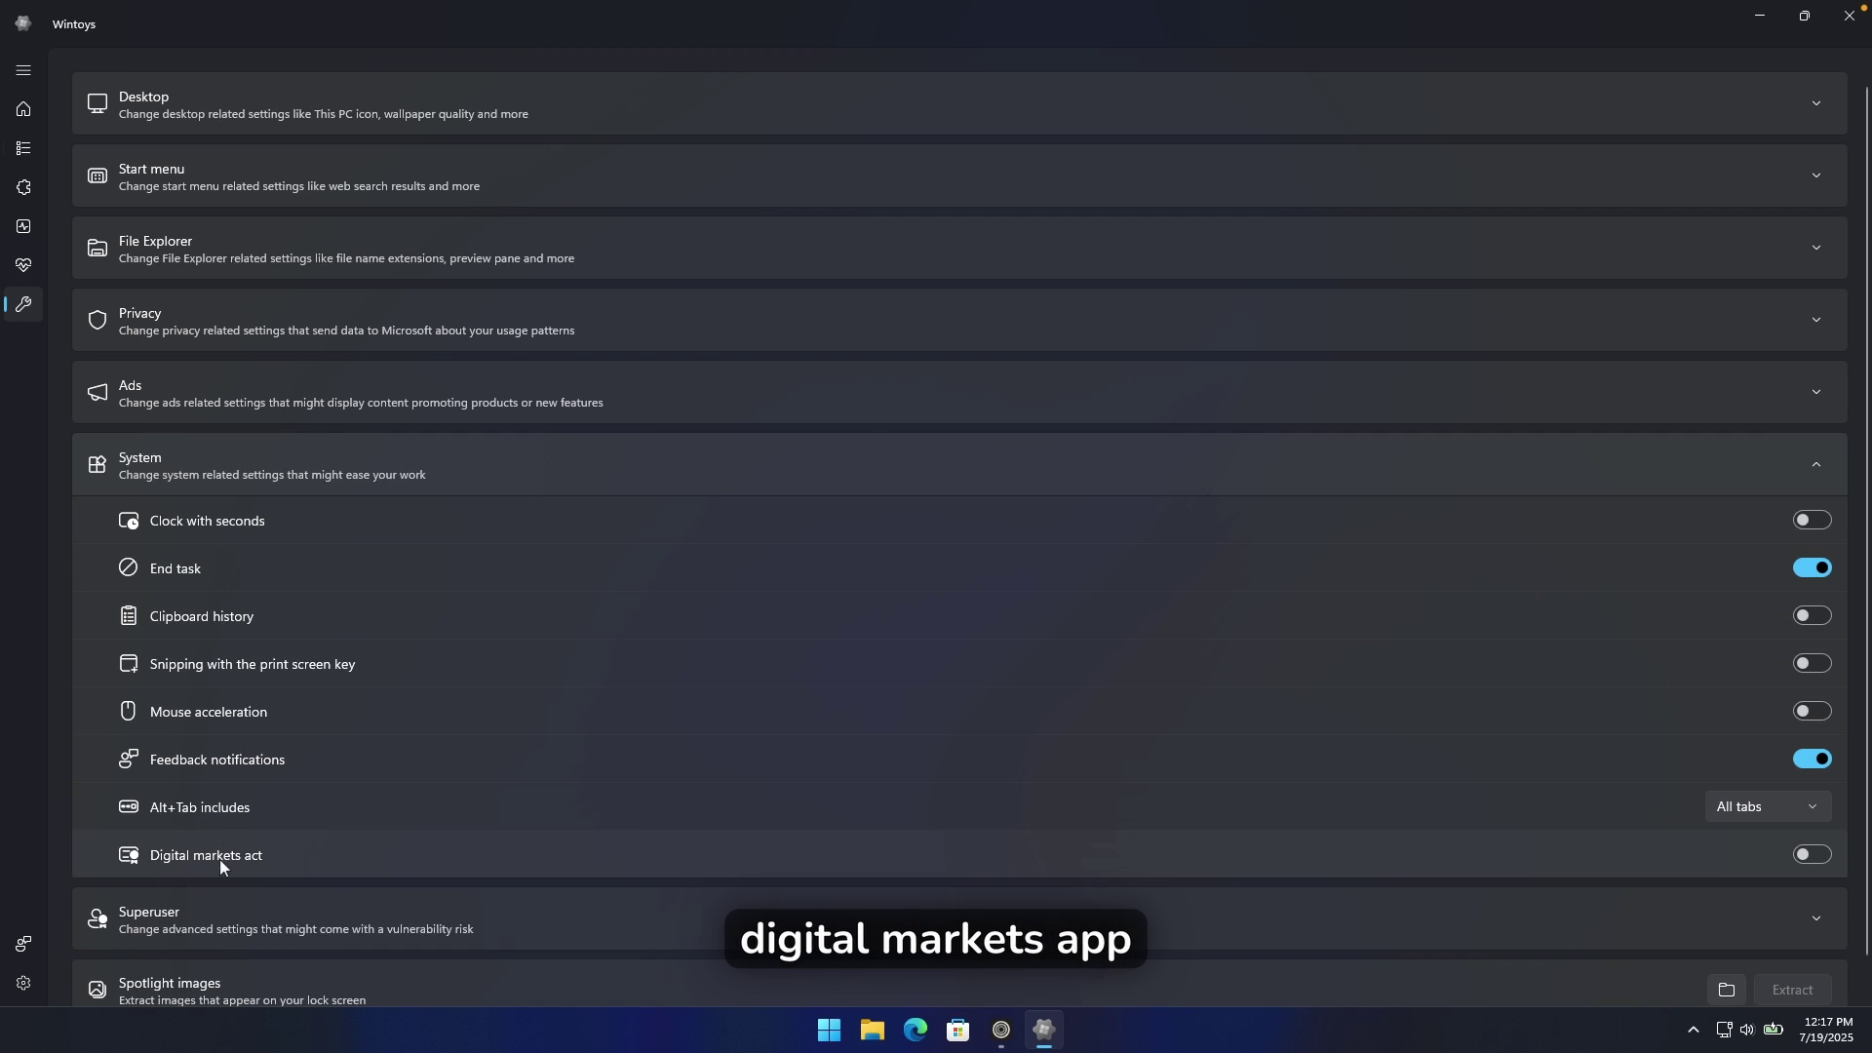
pyautogui.click(1803, 855)
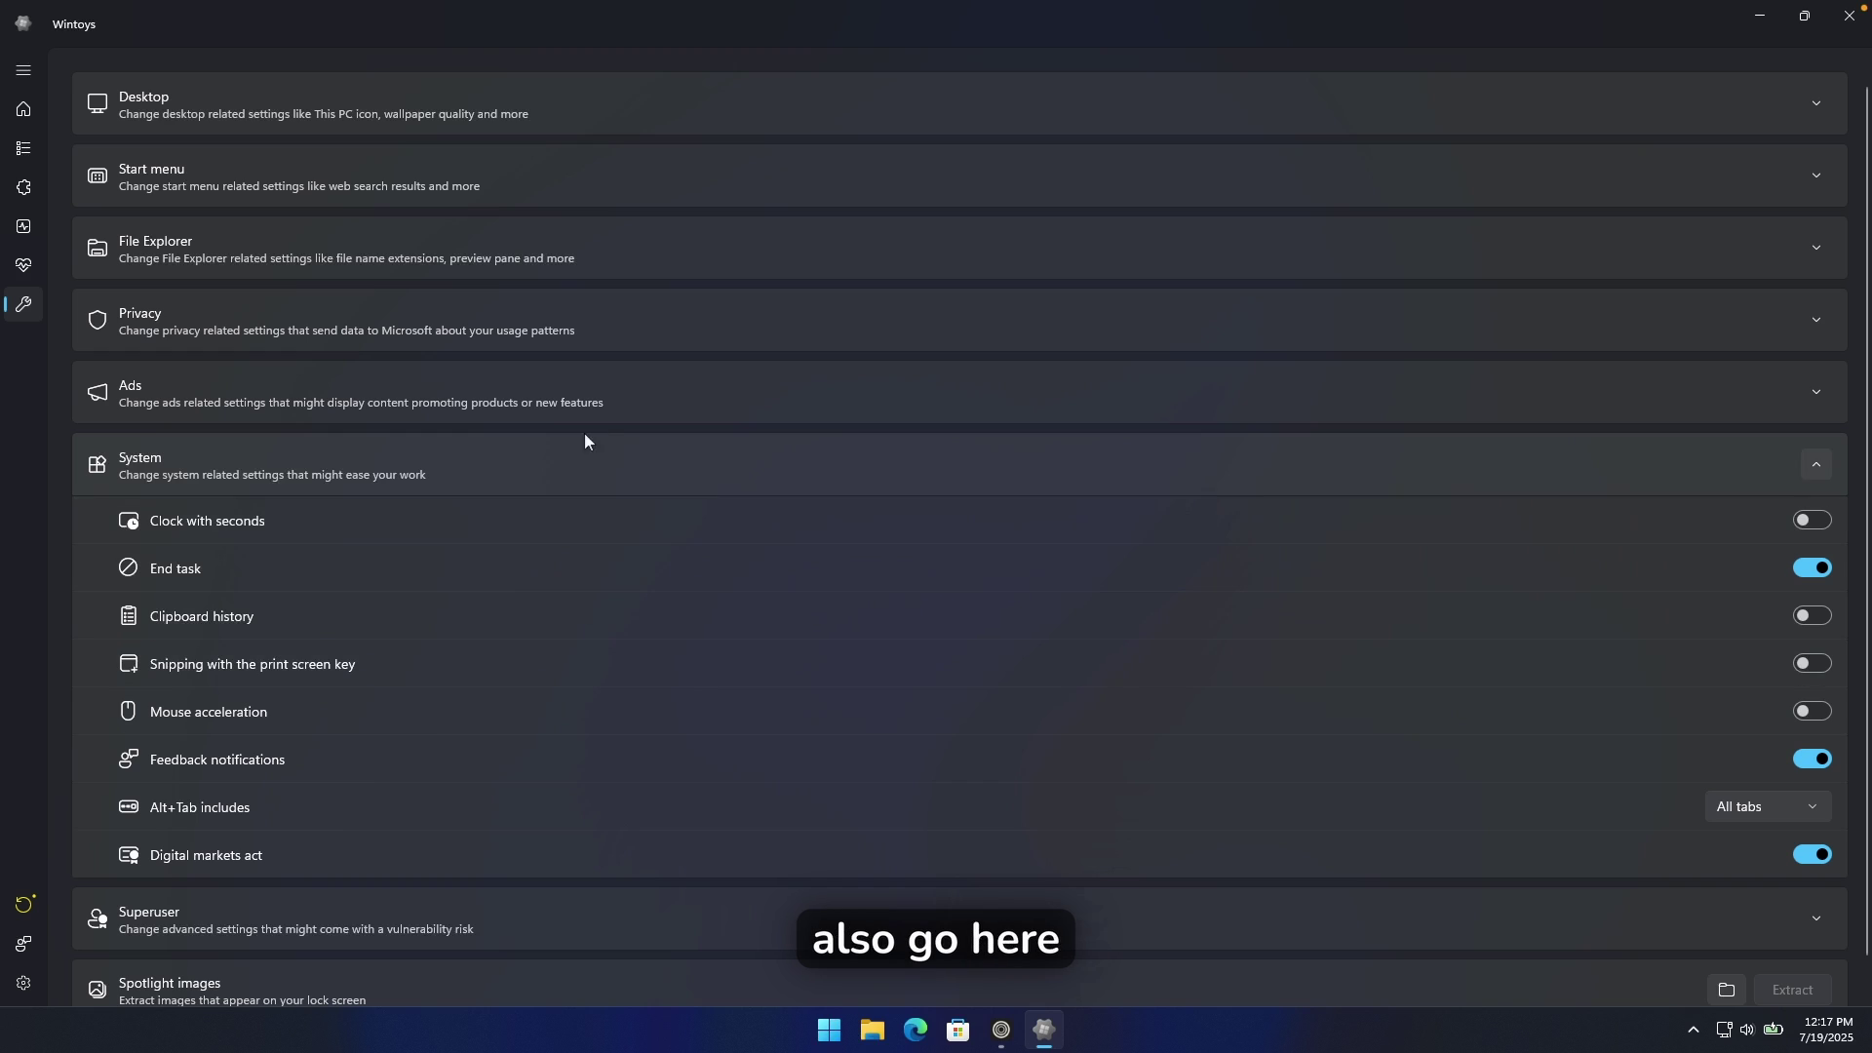
# - Review the Ads and Privacy tweaks, including the advertising and telemetry options
pyautogui.click(620, 401)
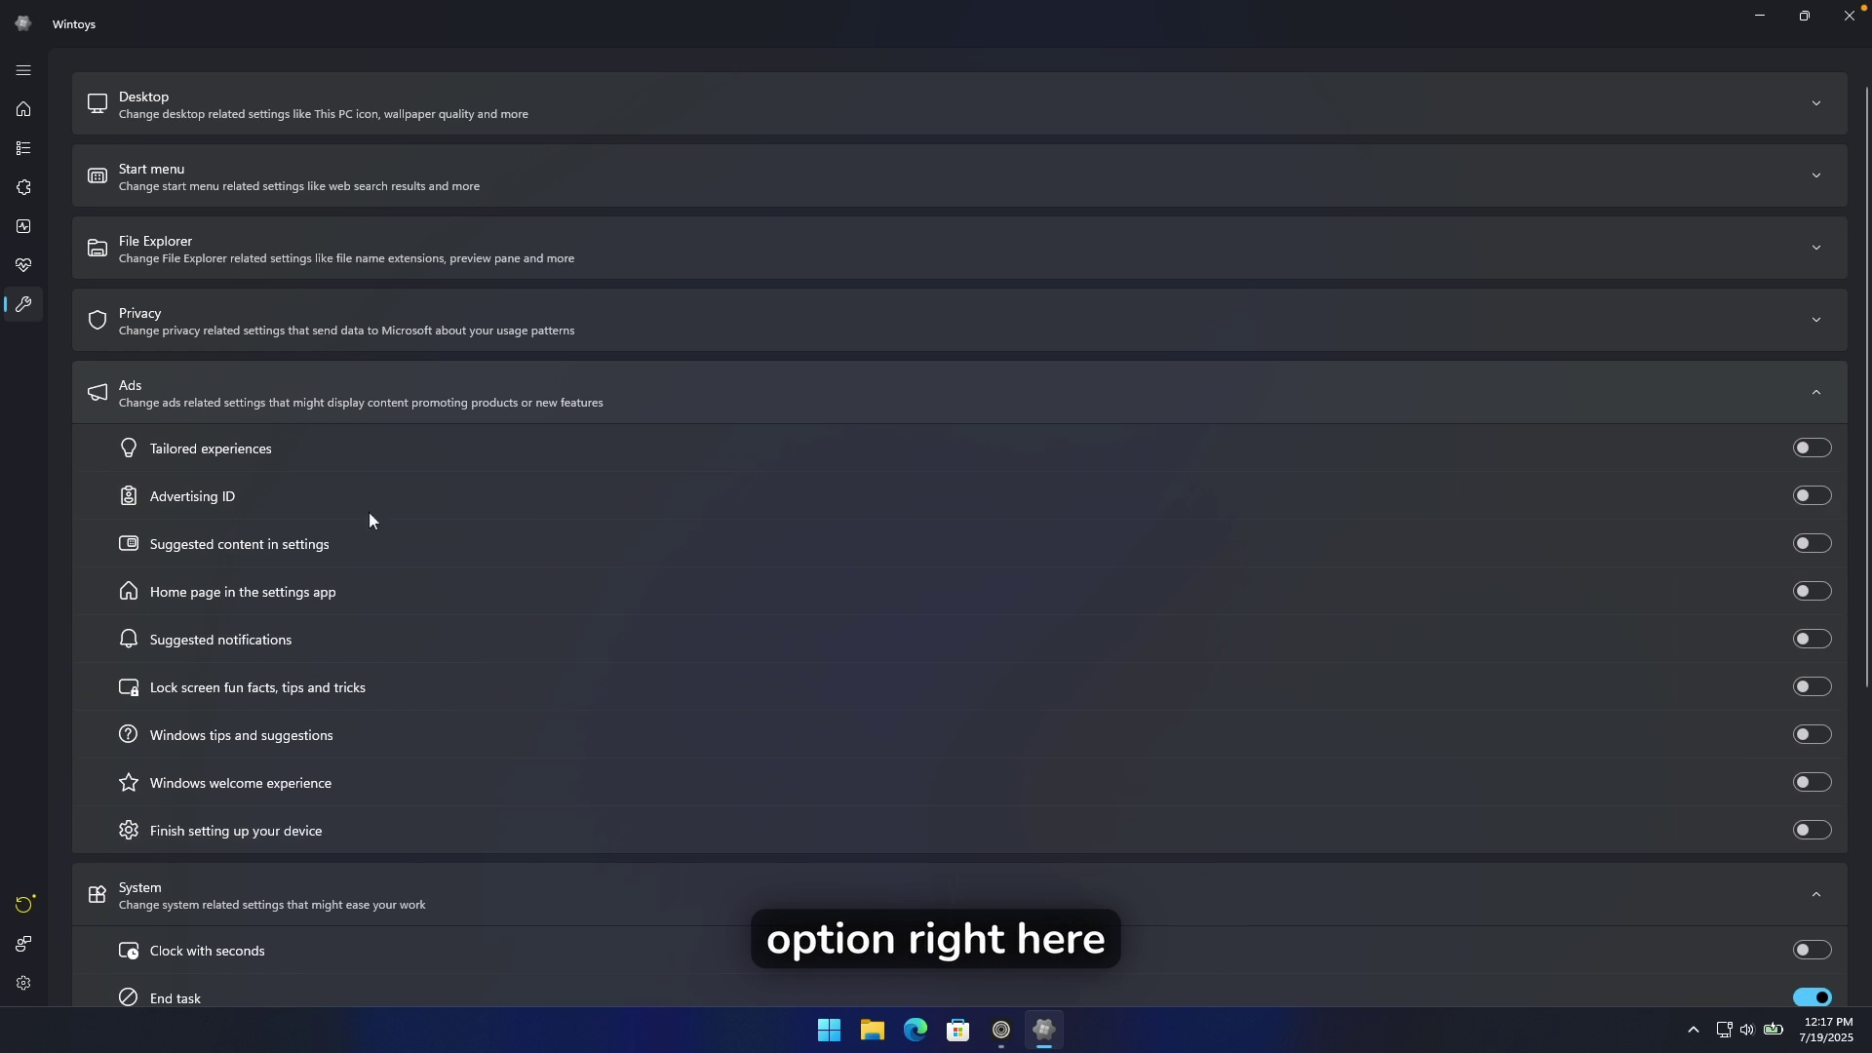
pyautogui.click(275, 323)
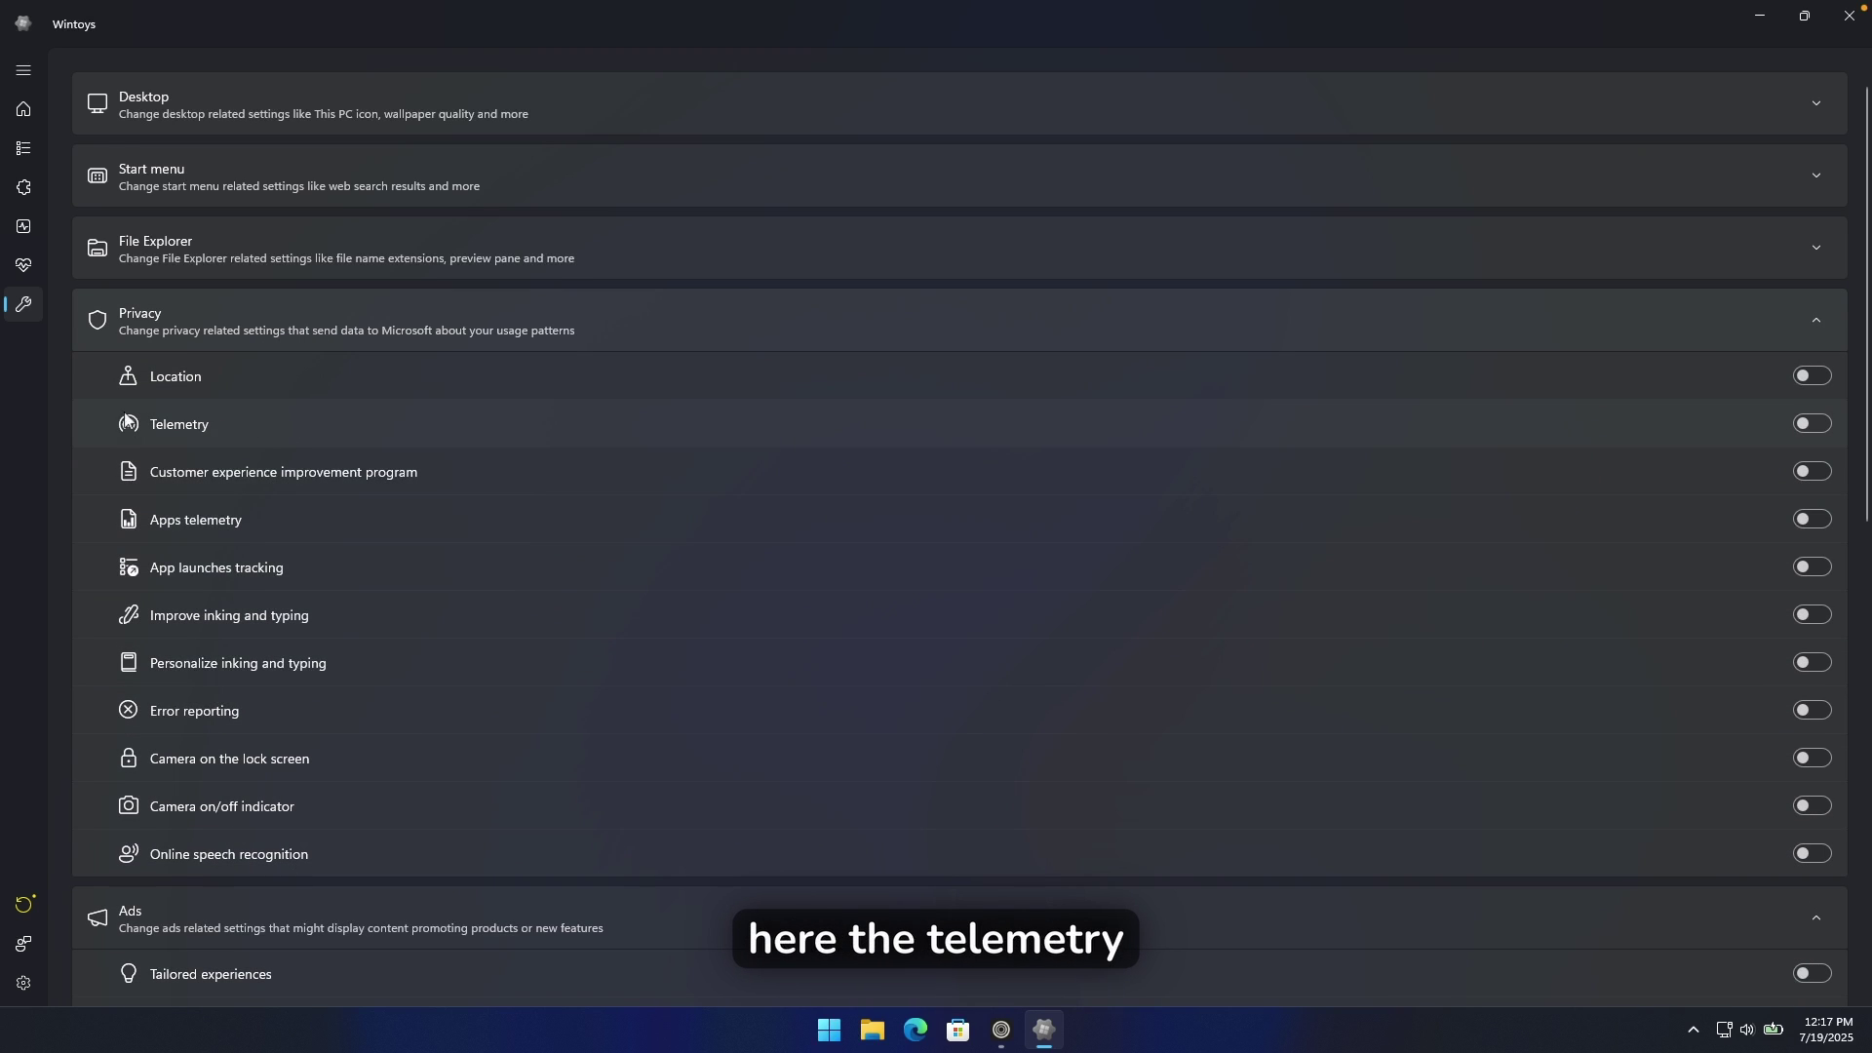
pyautogui.click(259, 308)
# - Restart the system to apply the changed Wintoys settings
pyautogui.click(22, 902)
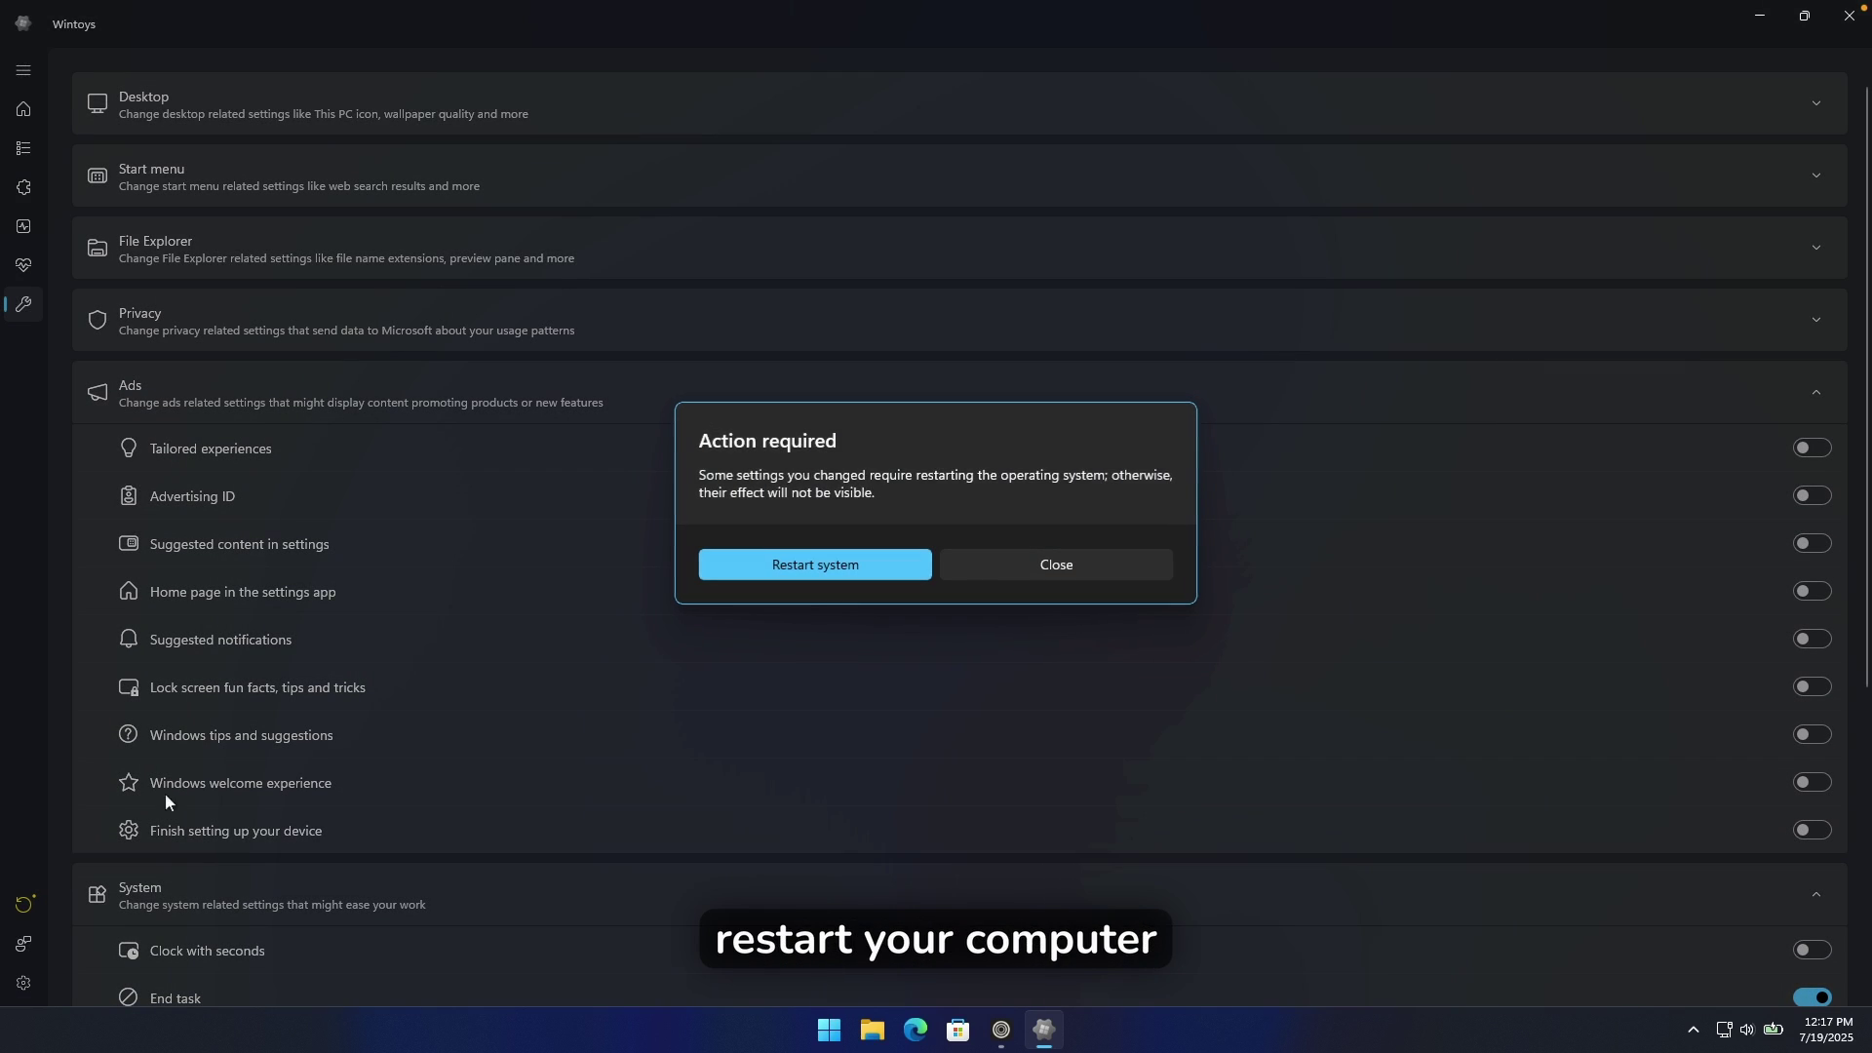
pyautogui.click(811, 569)
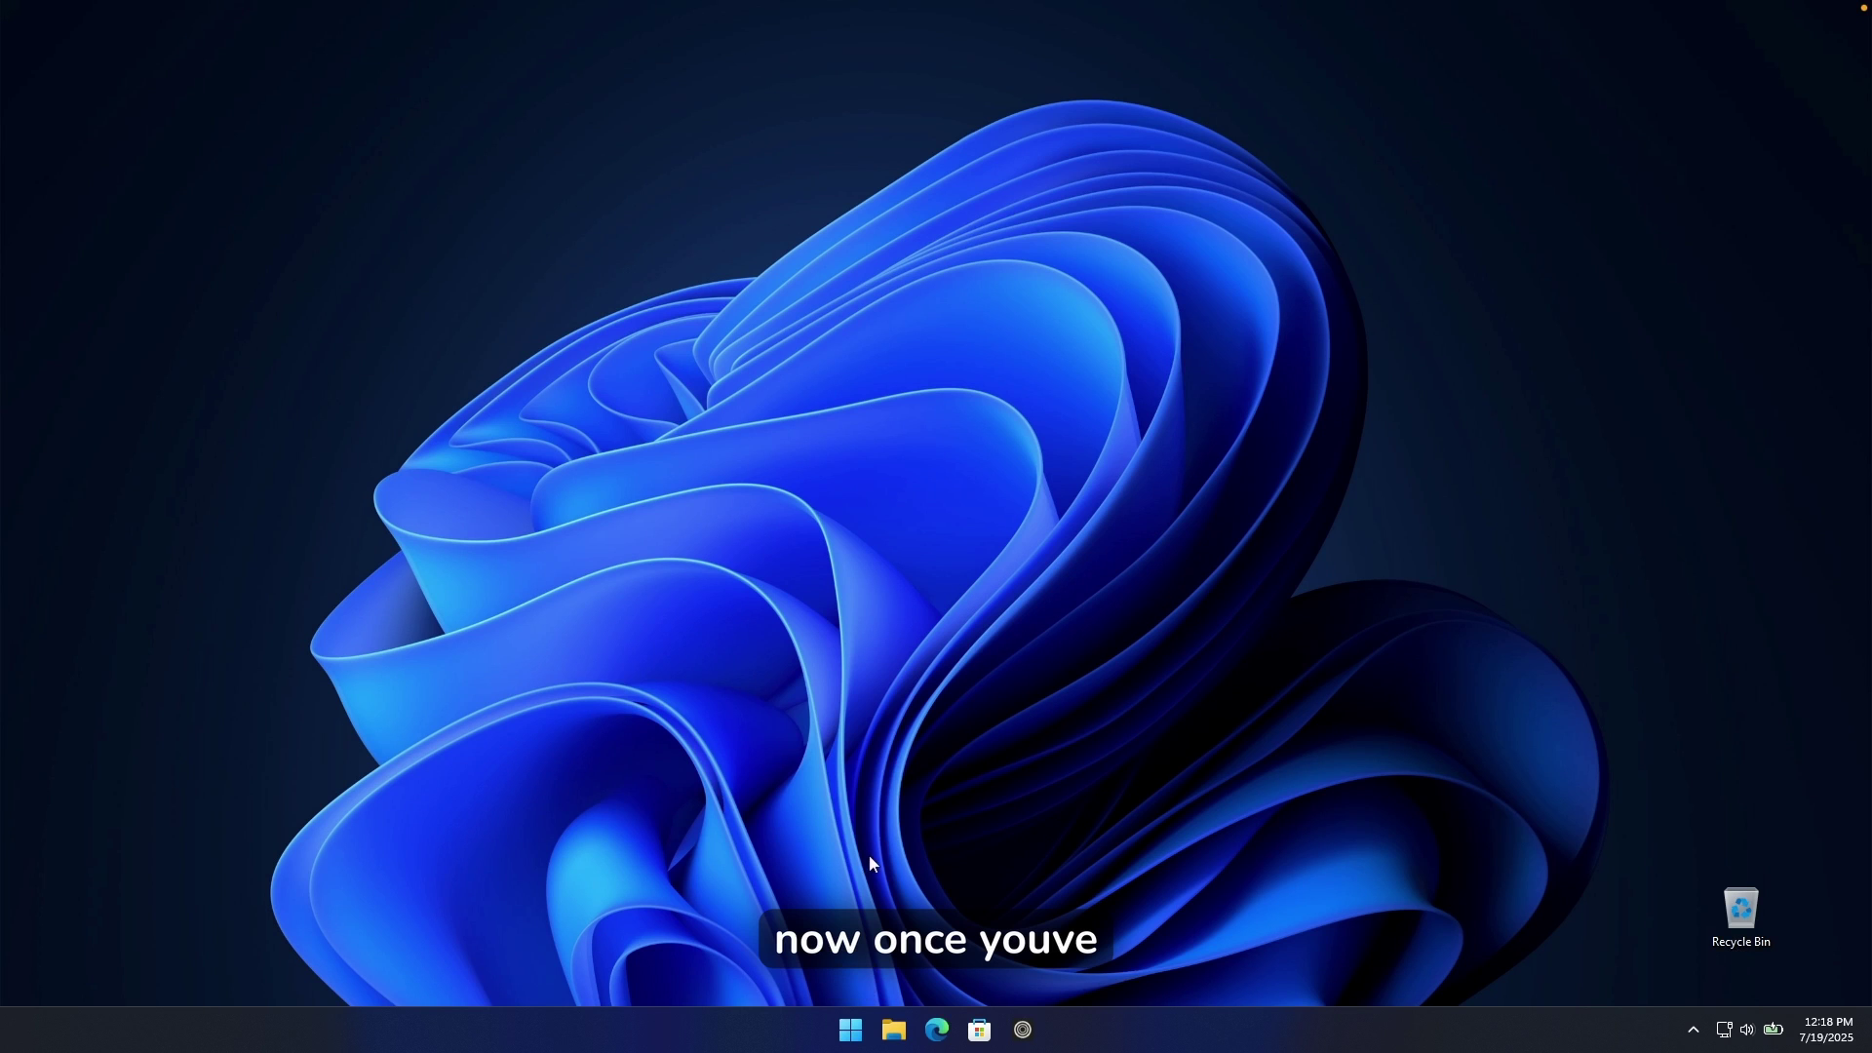
# - Reopen Wintoys from the Utilities & Tools apps after the restart and grant it permission to make changes
pyautogui.click(850, 1030)
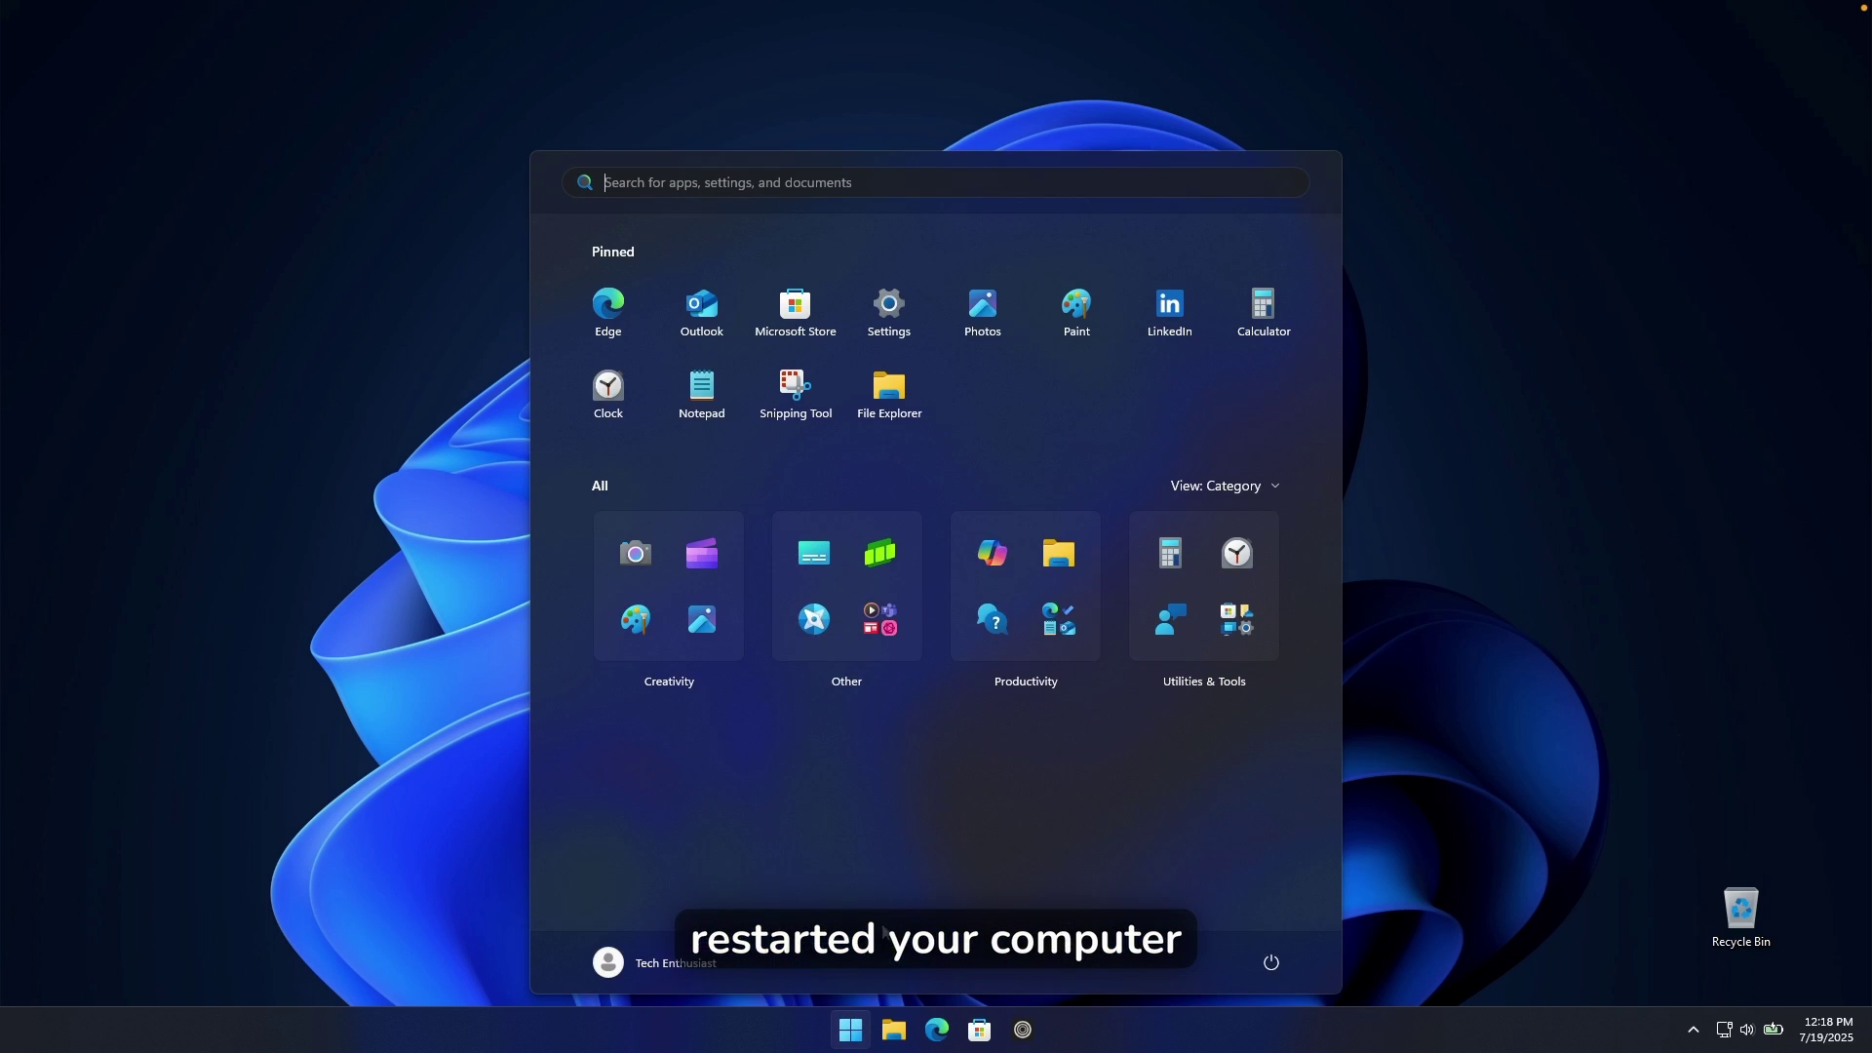
pyautogui.click(1204, 585)
pyautogui.click(1243, 419)
pyautogui.click(1254, 647)
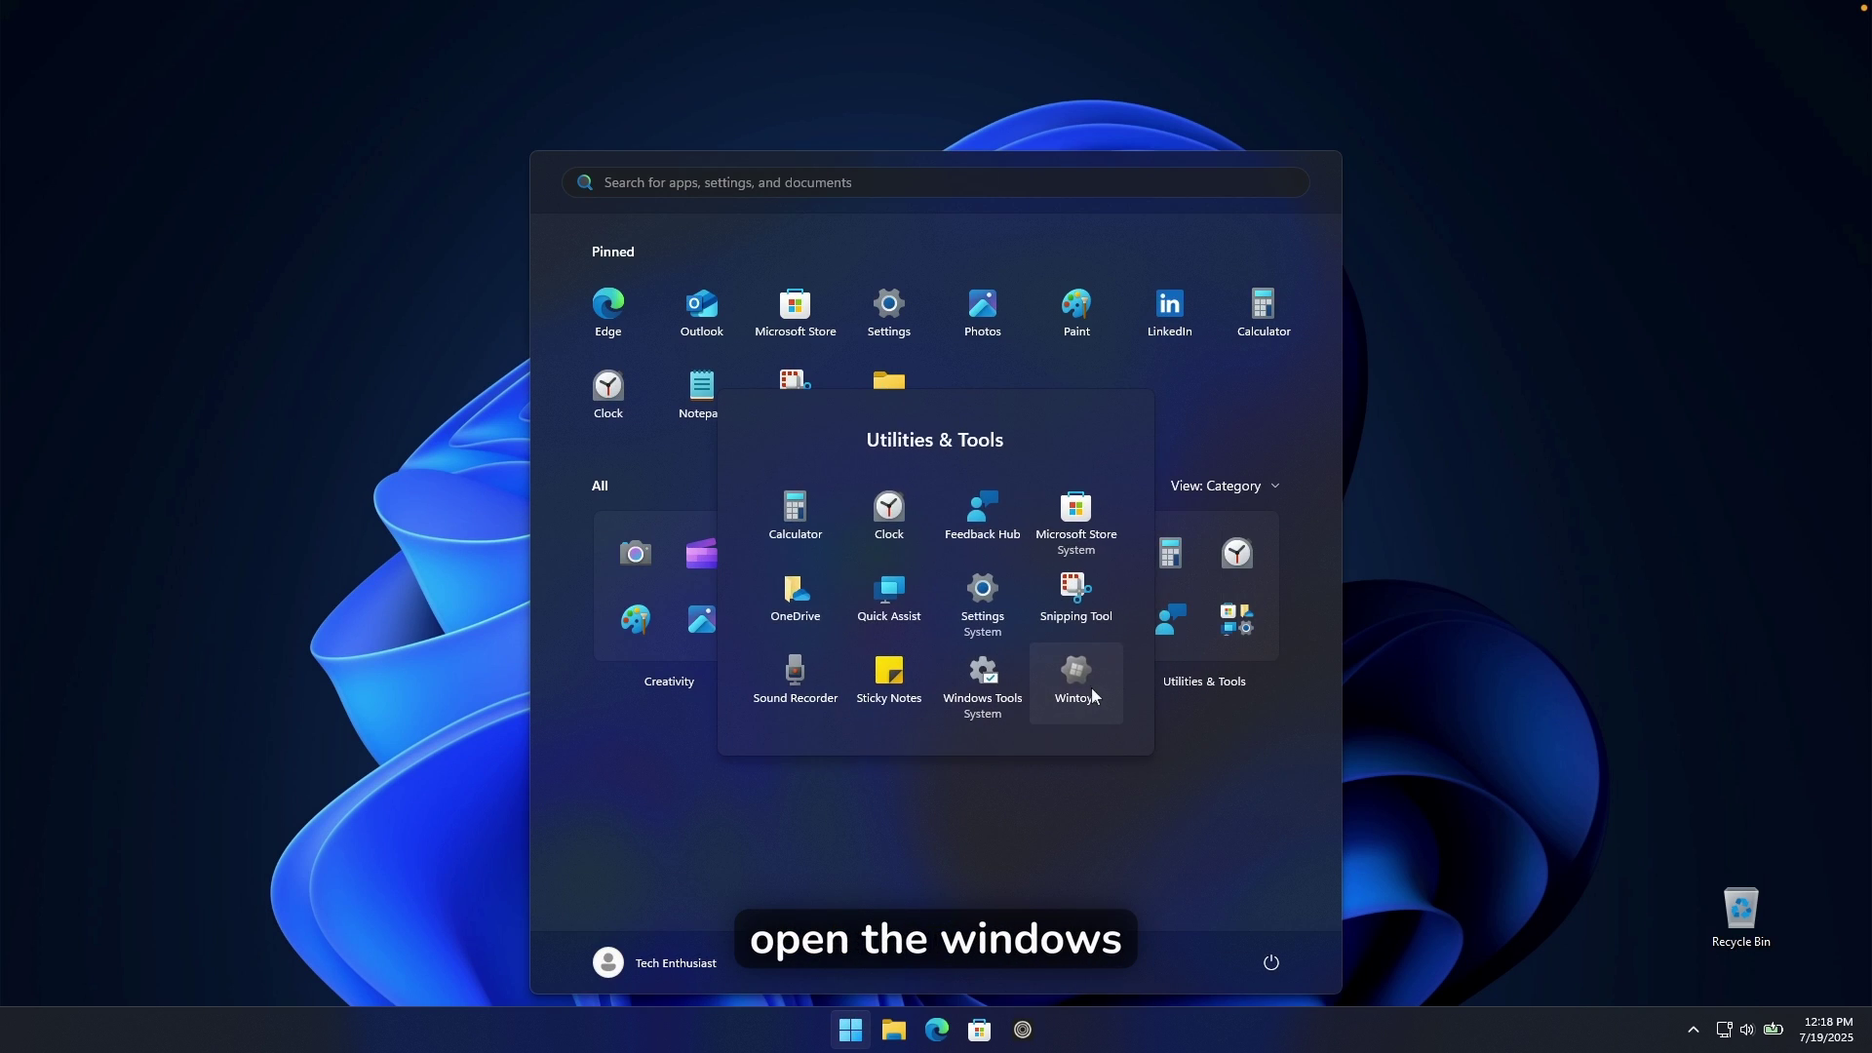
pyautogui.click(1087, 689)
pyautogui.click(897, 685)
# - Search the Wintoys app list for "Microsoft edge" and uninstall Microsoft Edge Game Assist
pyautogui.click(23, 148)
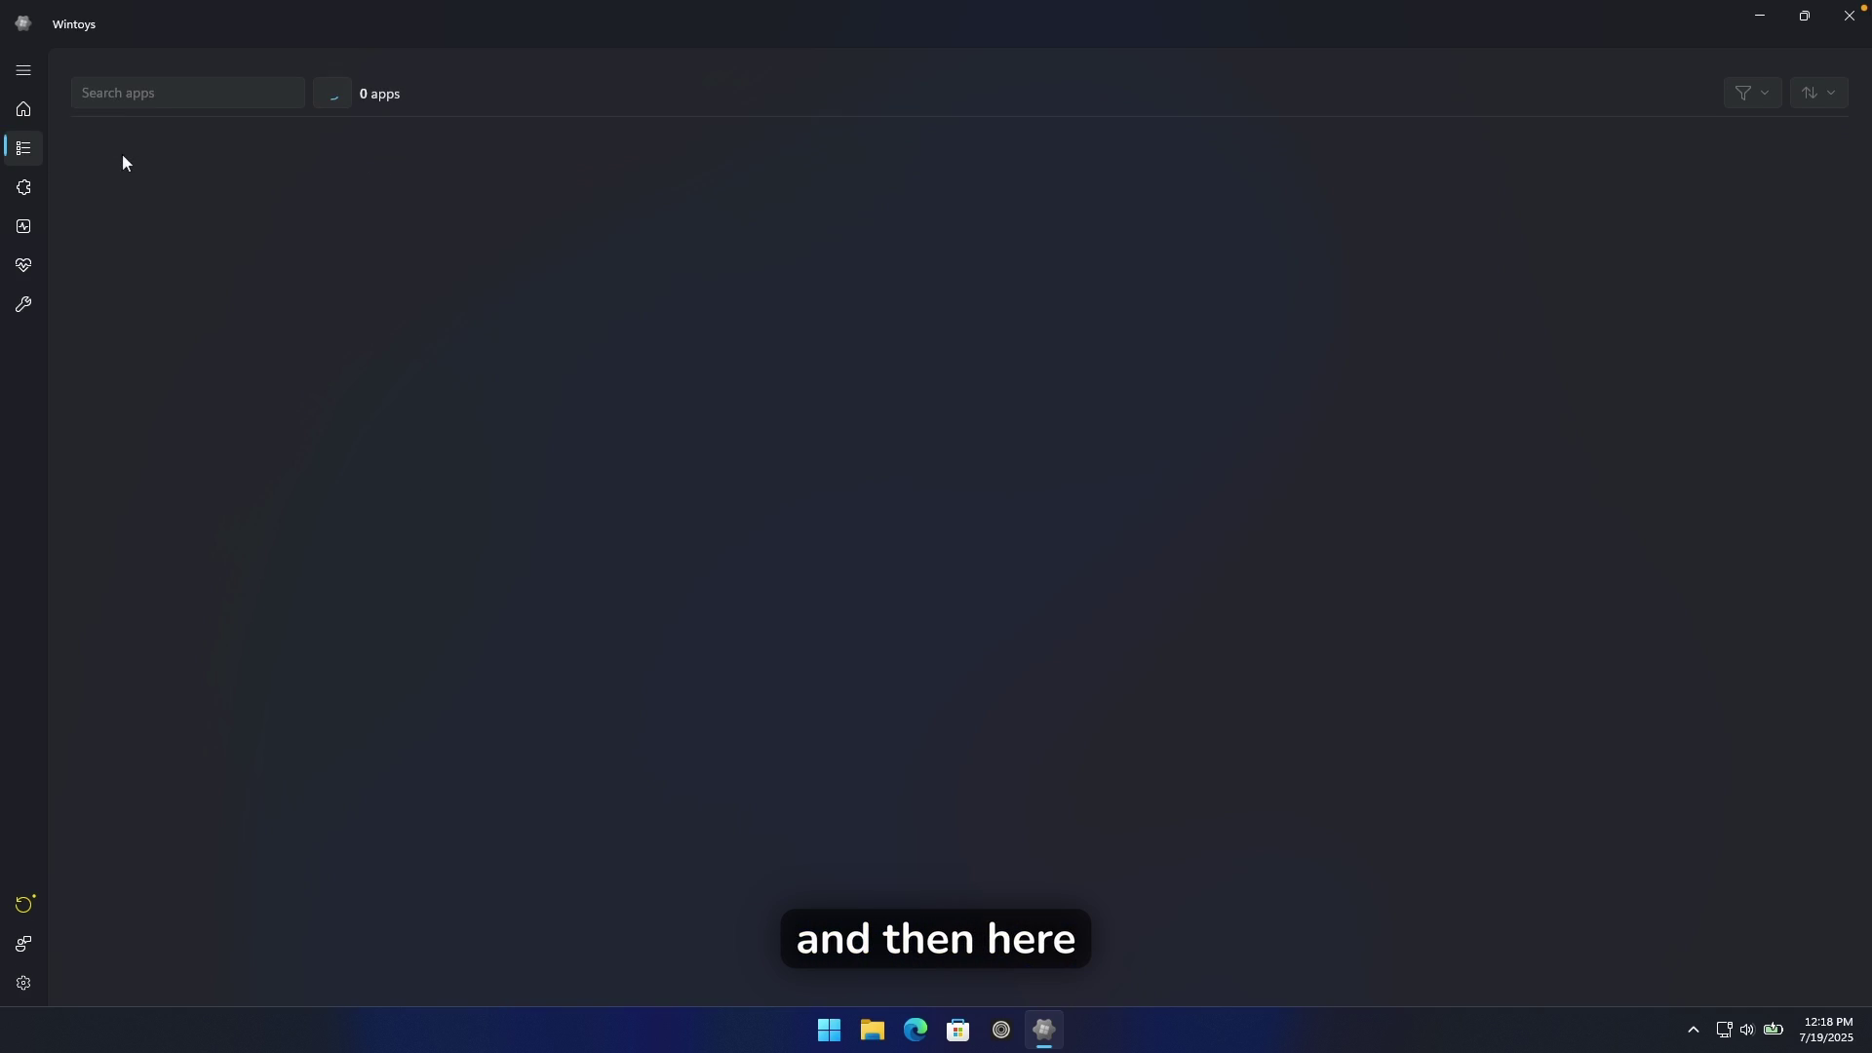
pyautogui.click(206, 86)
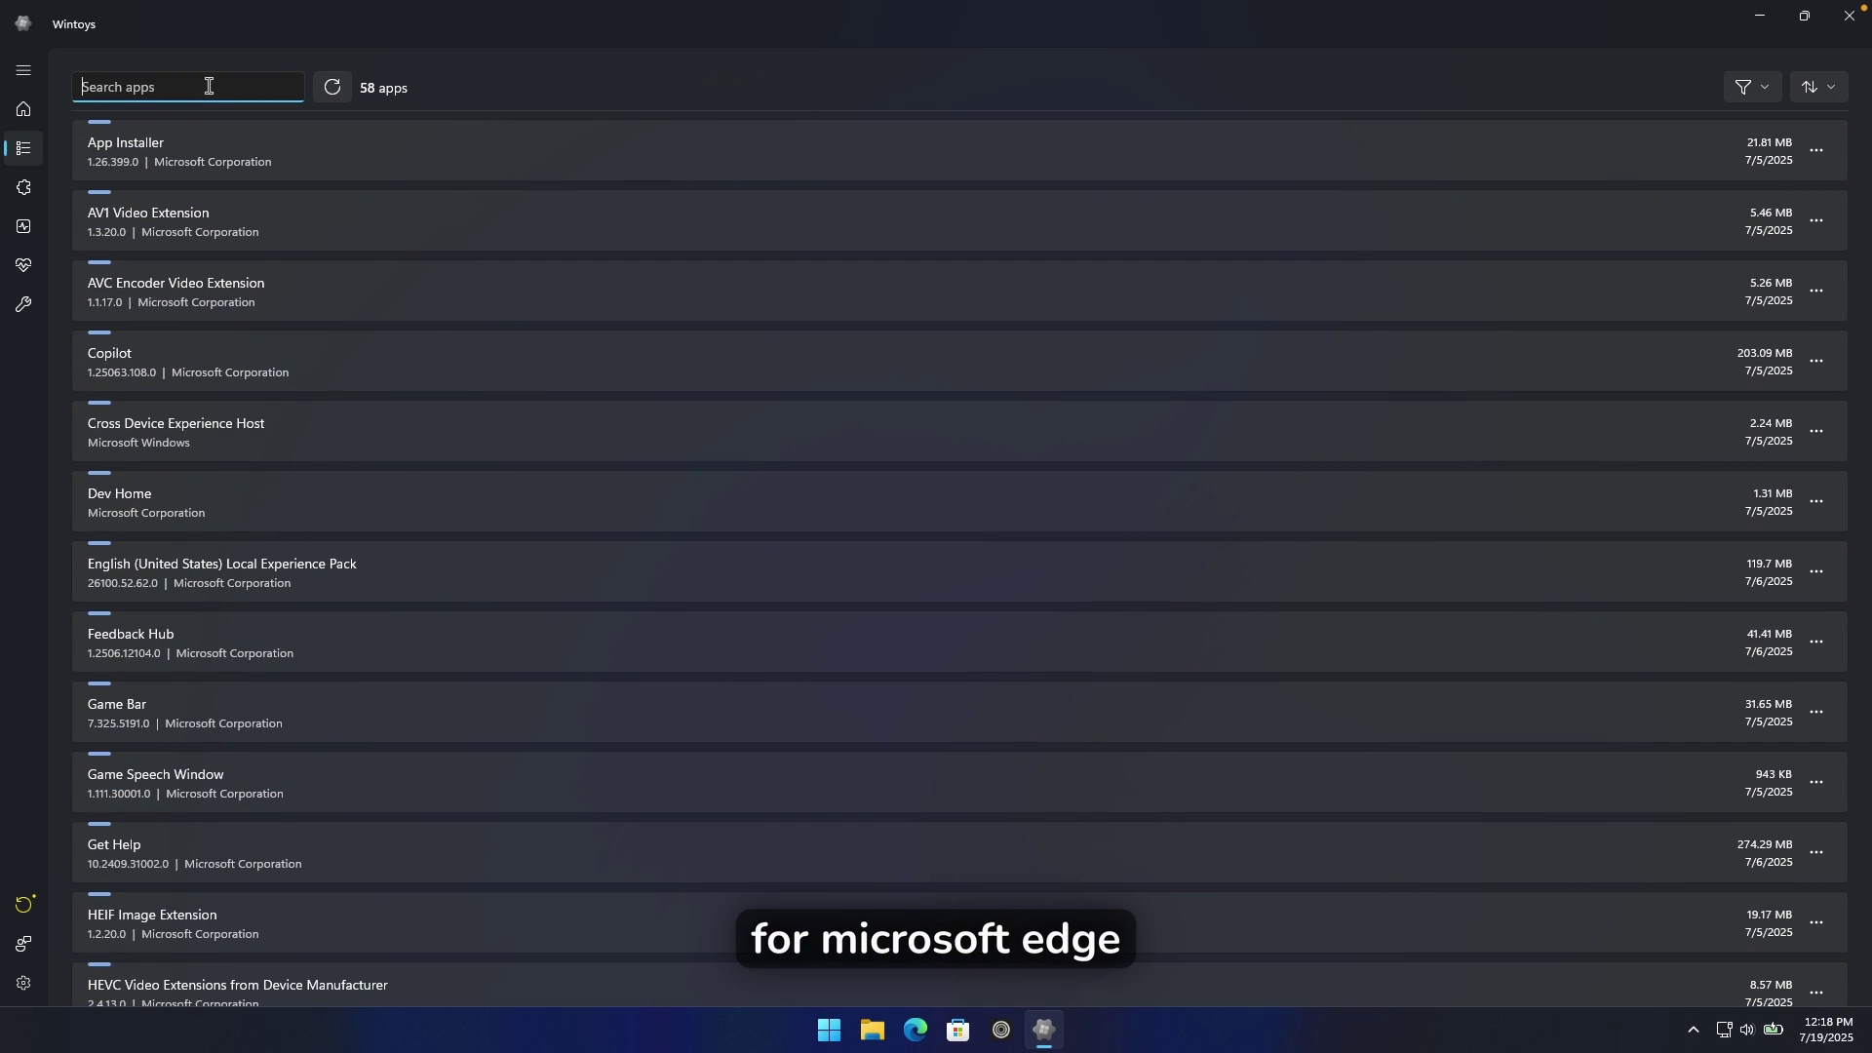
pyautogui.write('Microsoft edge')
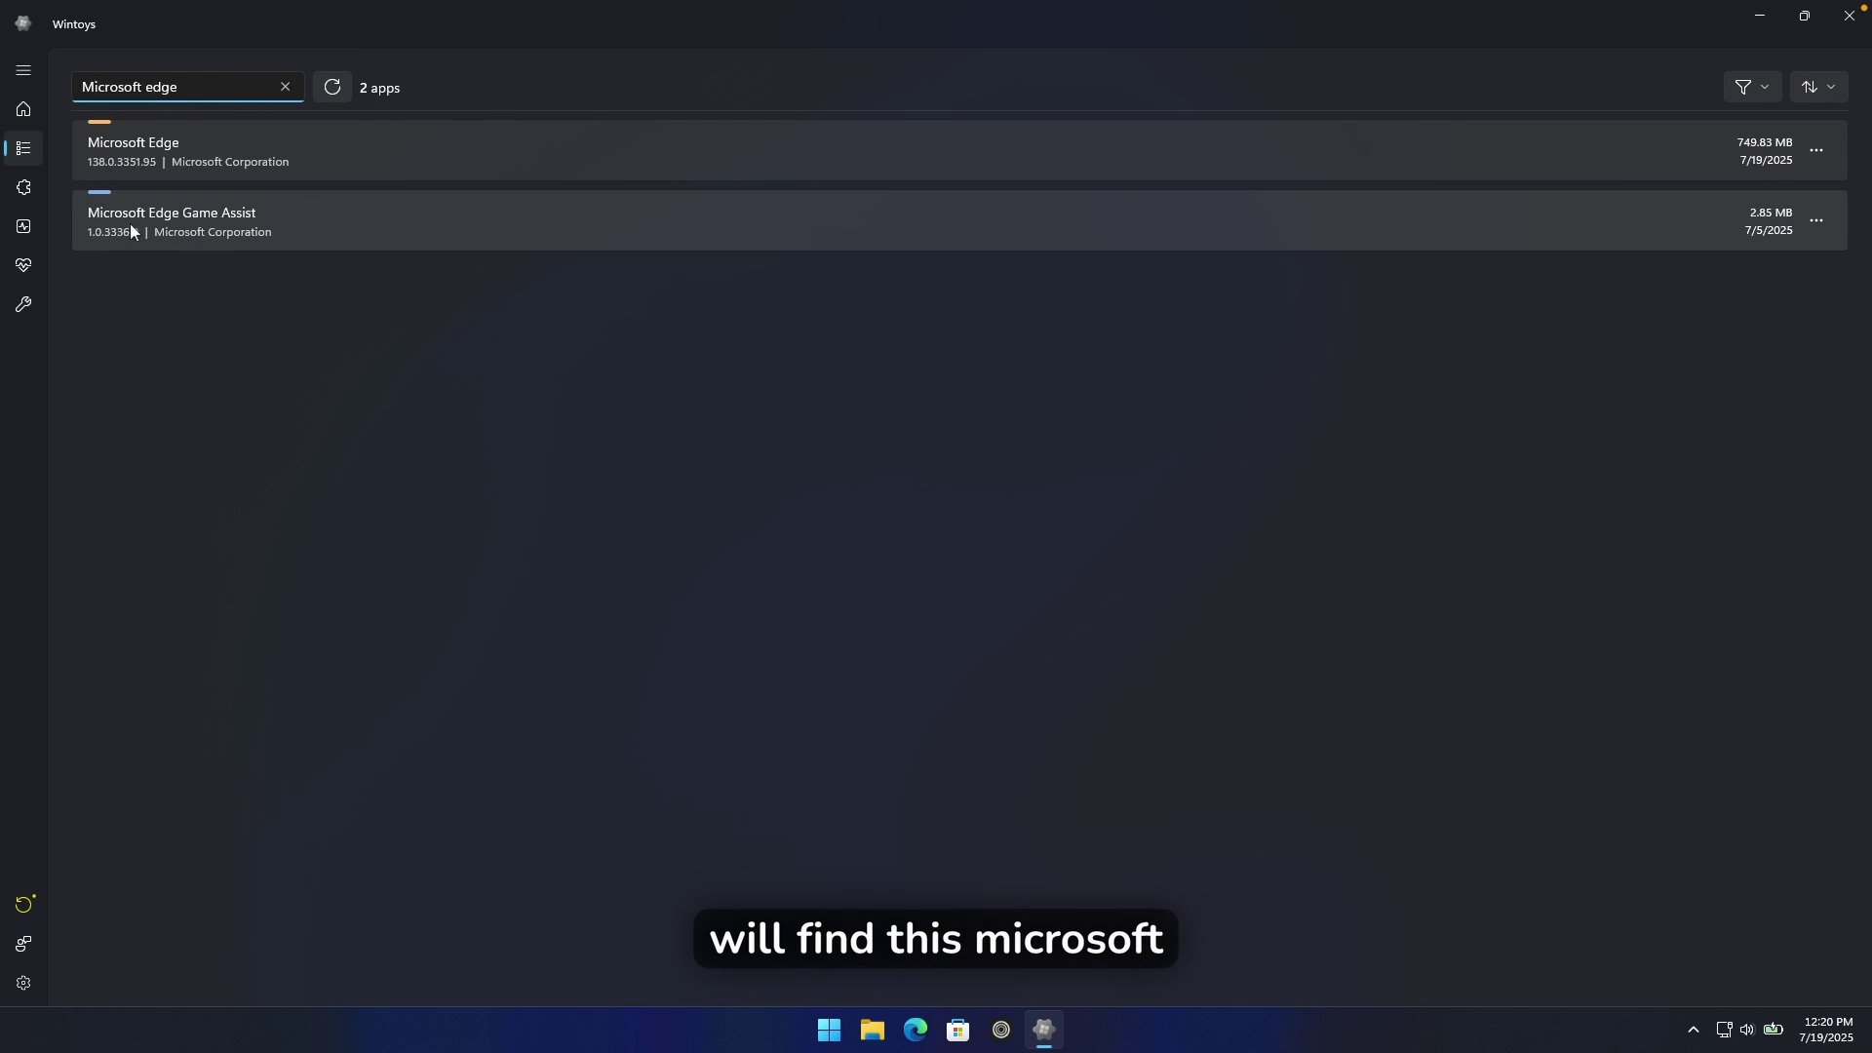
pyautogui.click(1816, 220)
pyautogui.click(1789, 417)
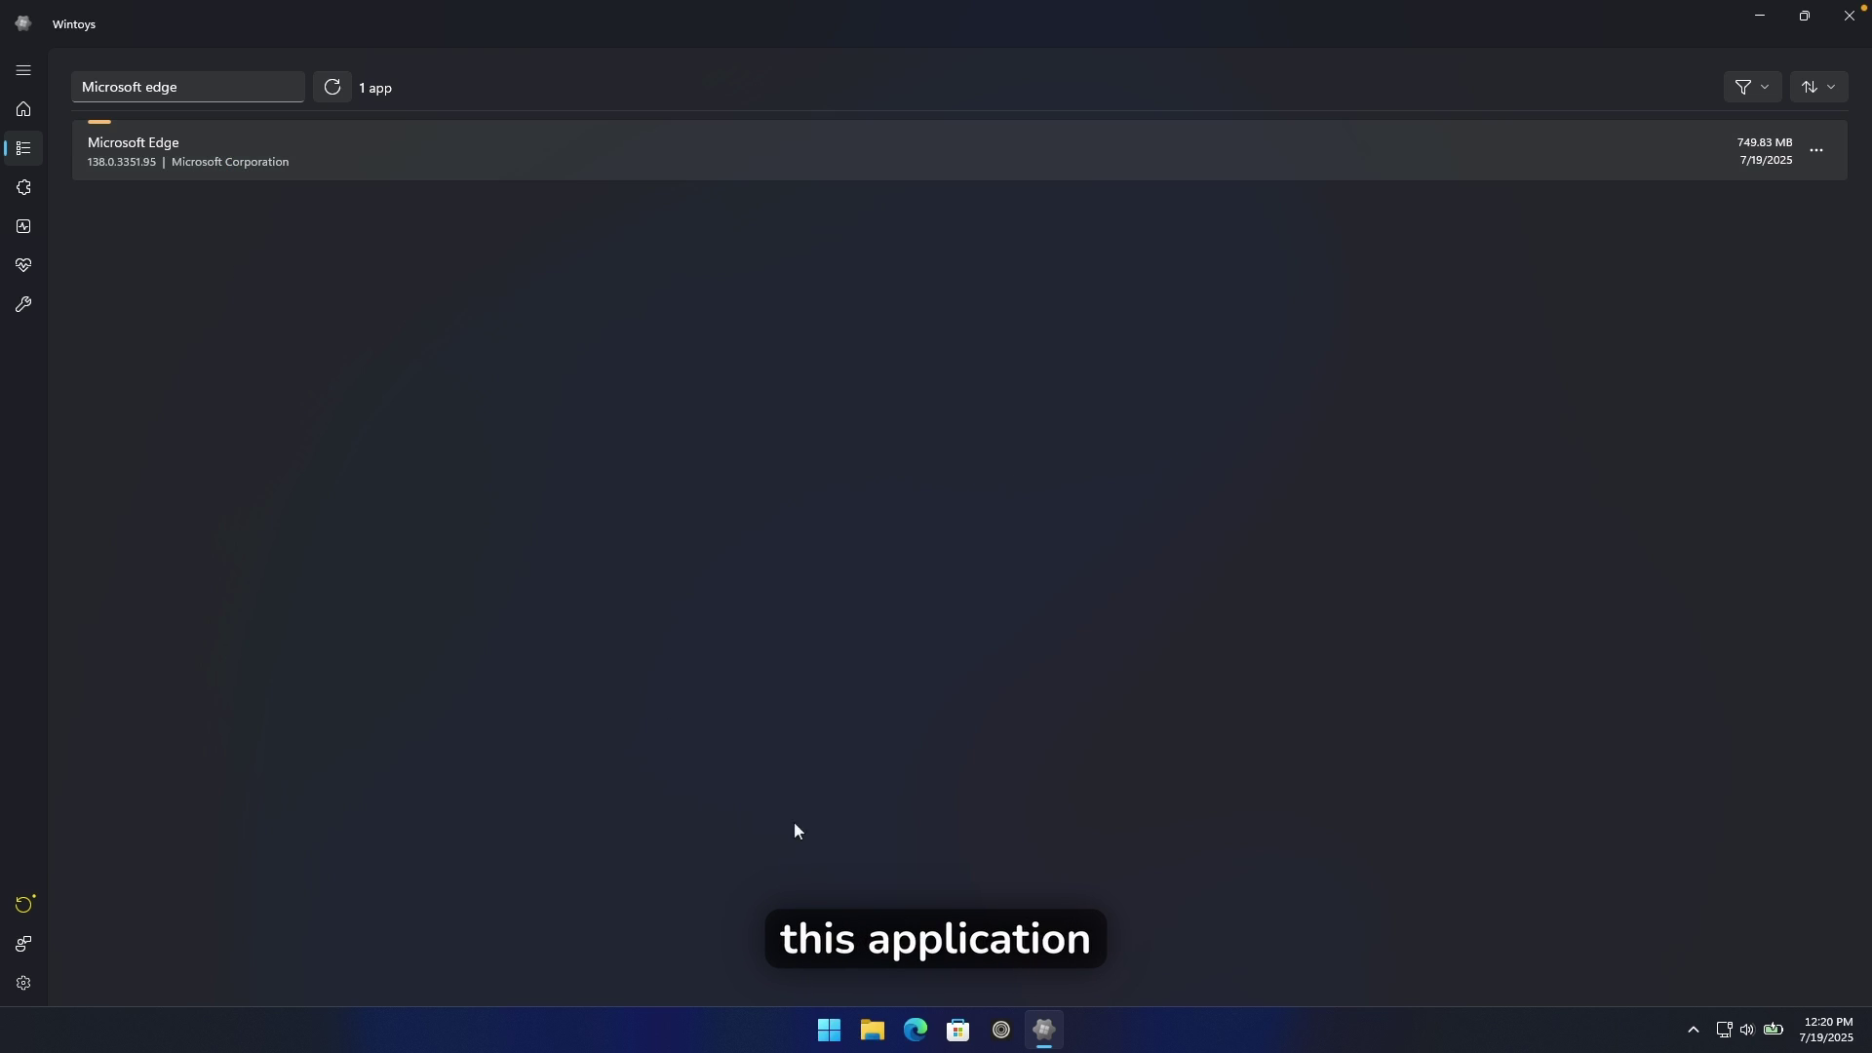
# - Switch to Windows Settings and search the installed apps for "edge"
pyautogui.click(828, 1029)
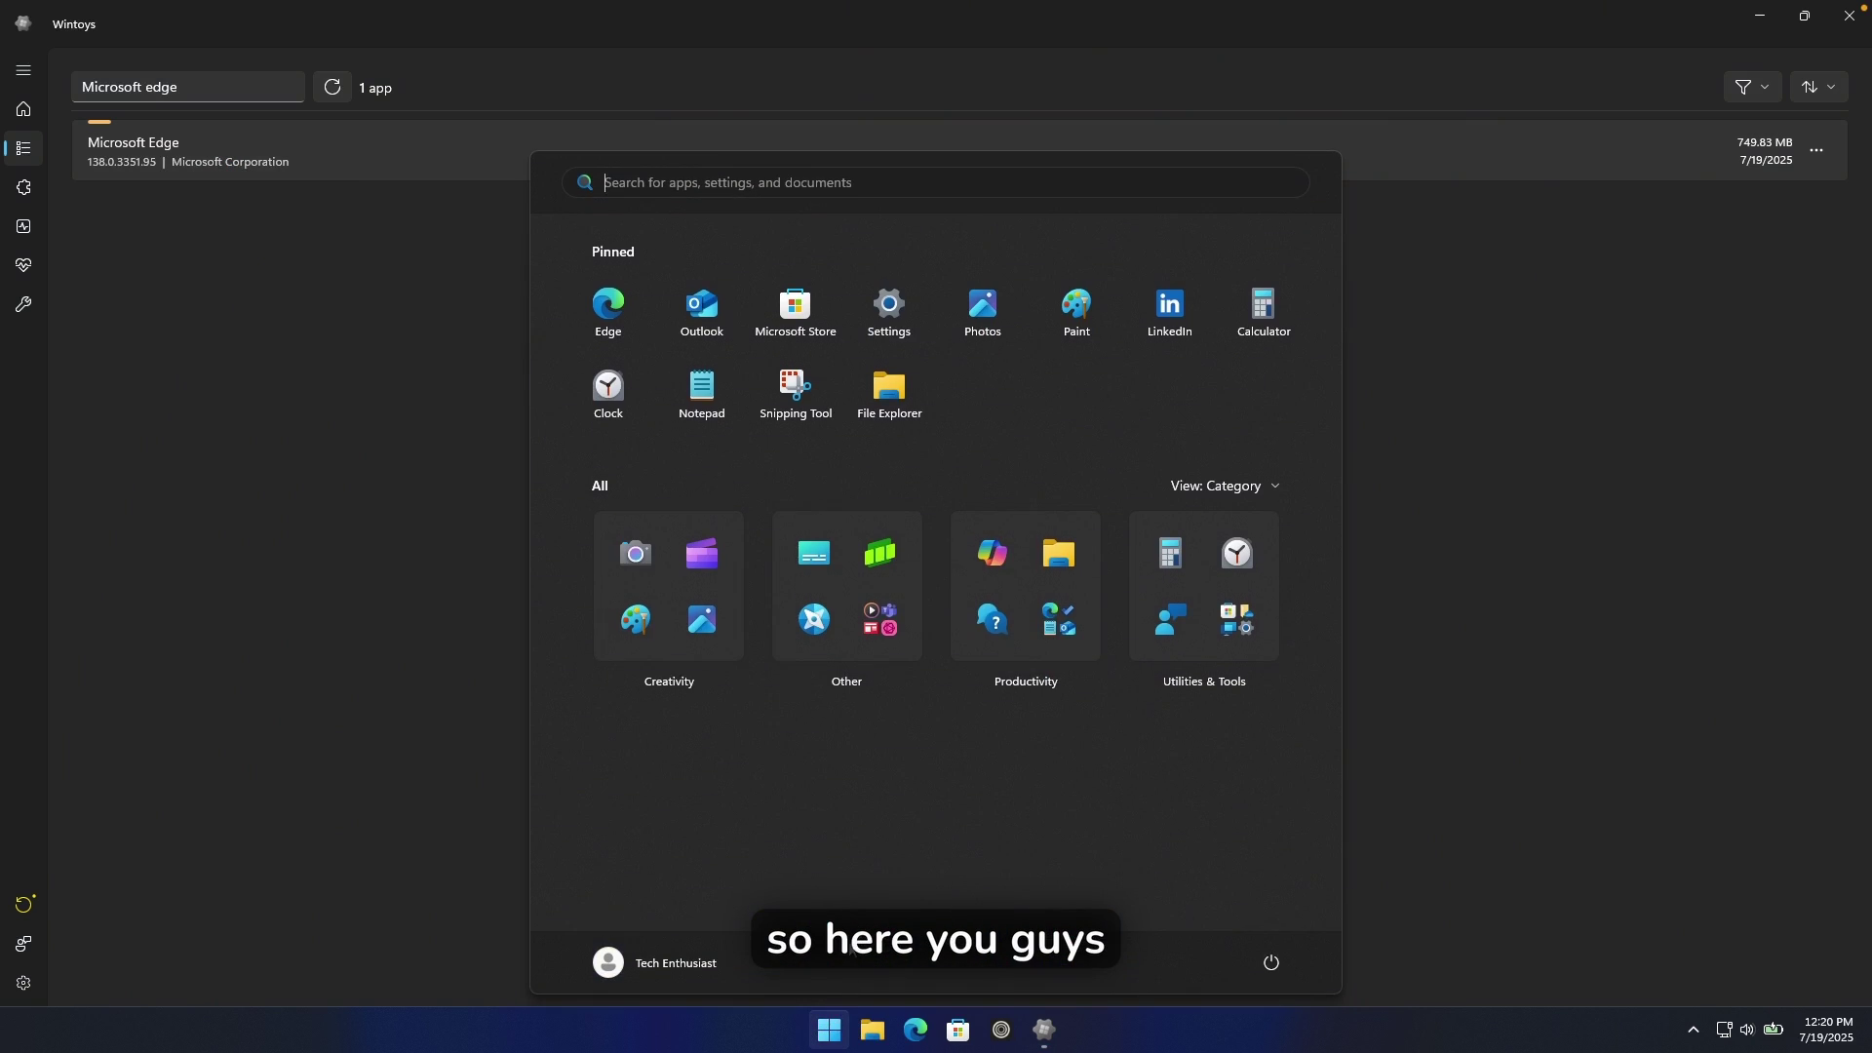
pyautogui.click(893, 328)
pyautogui.click(401, 398)
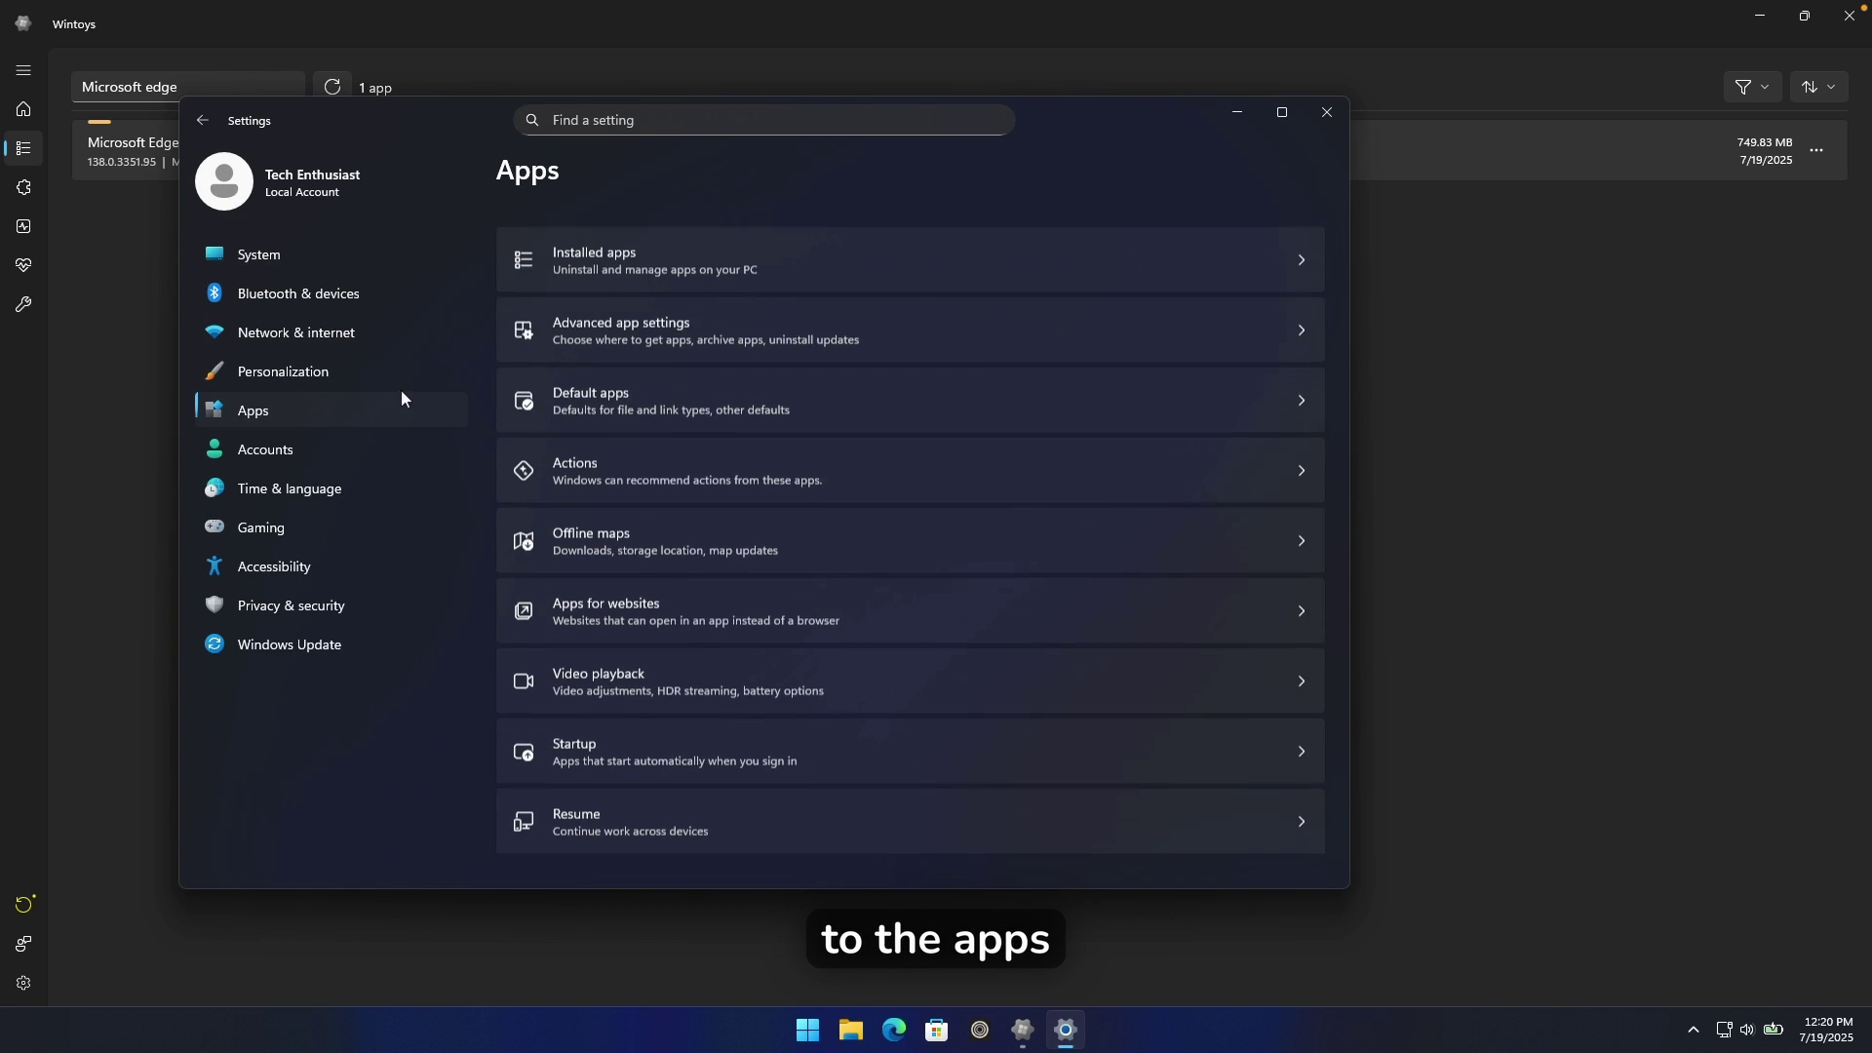
pyautogui.click(605, 244)
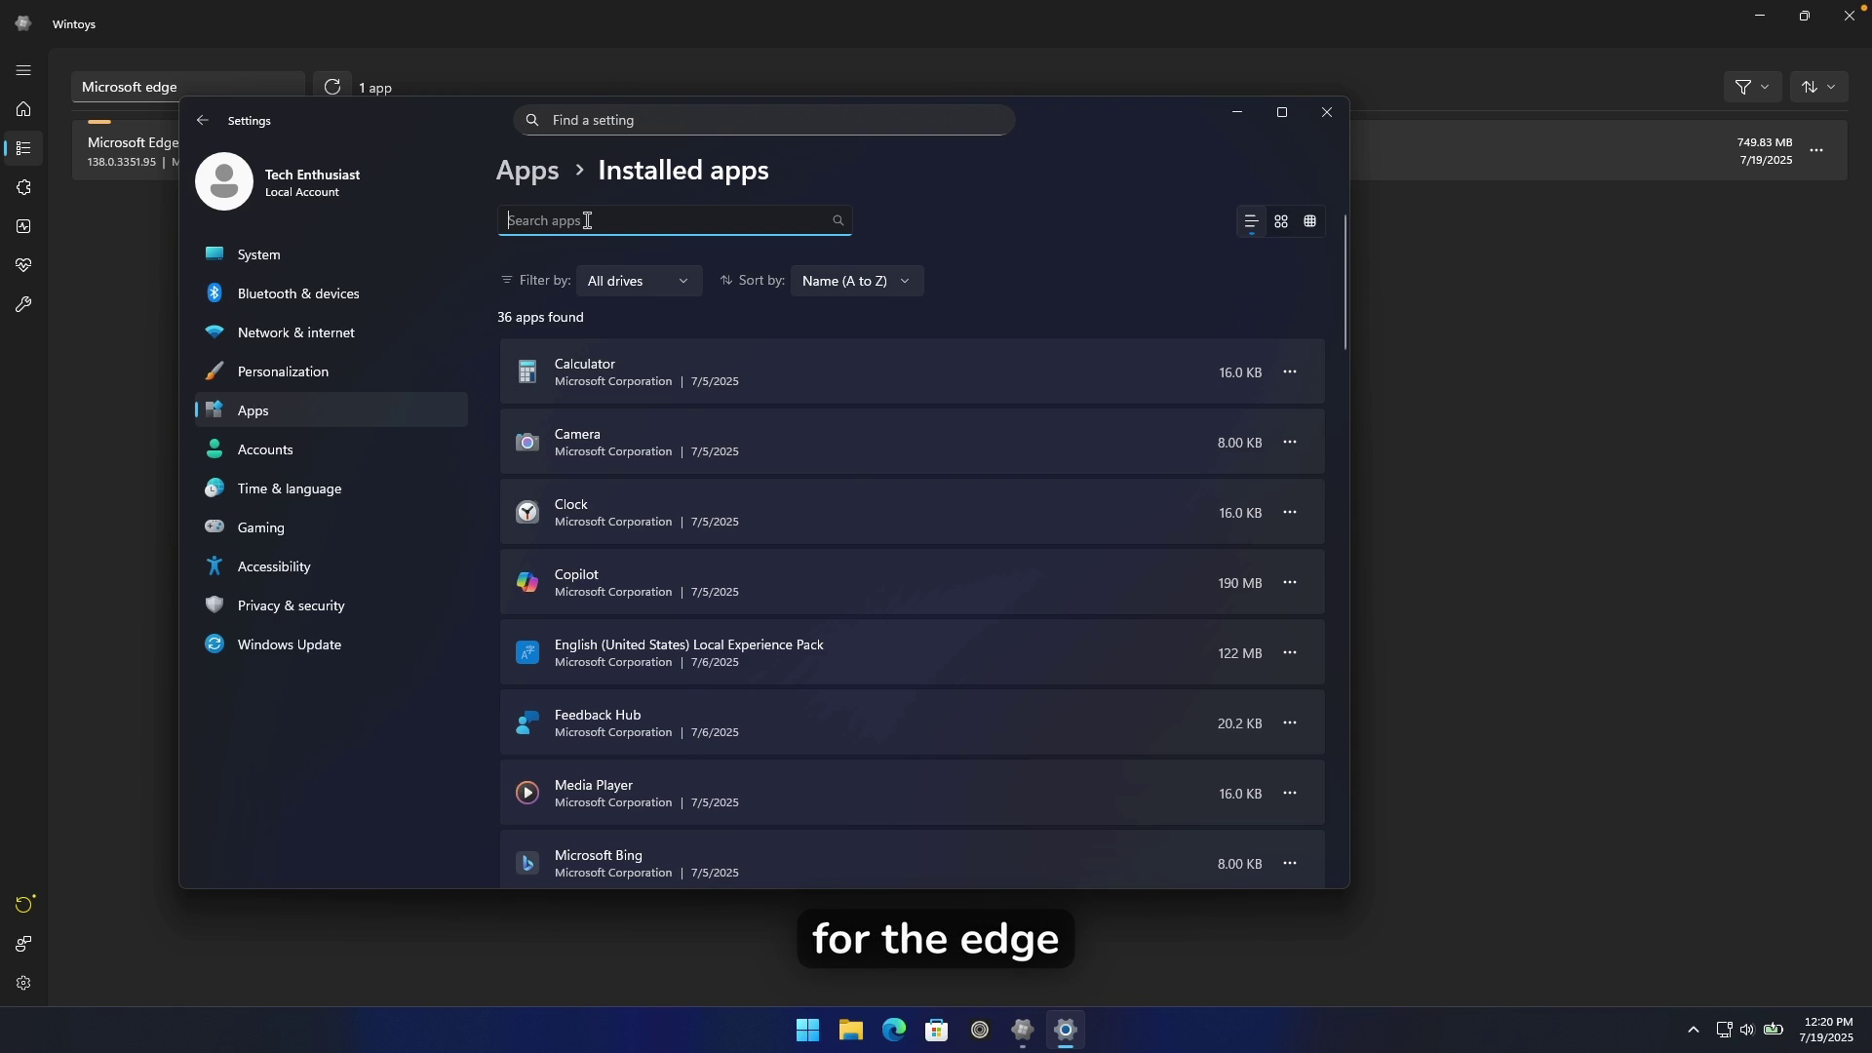
pyautogui.write('edge')
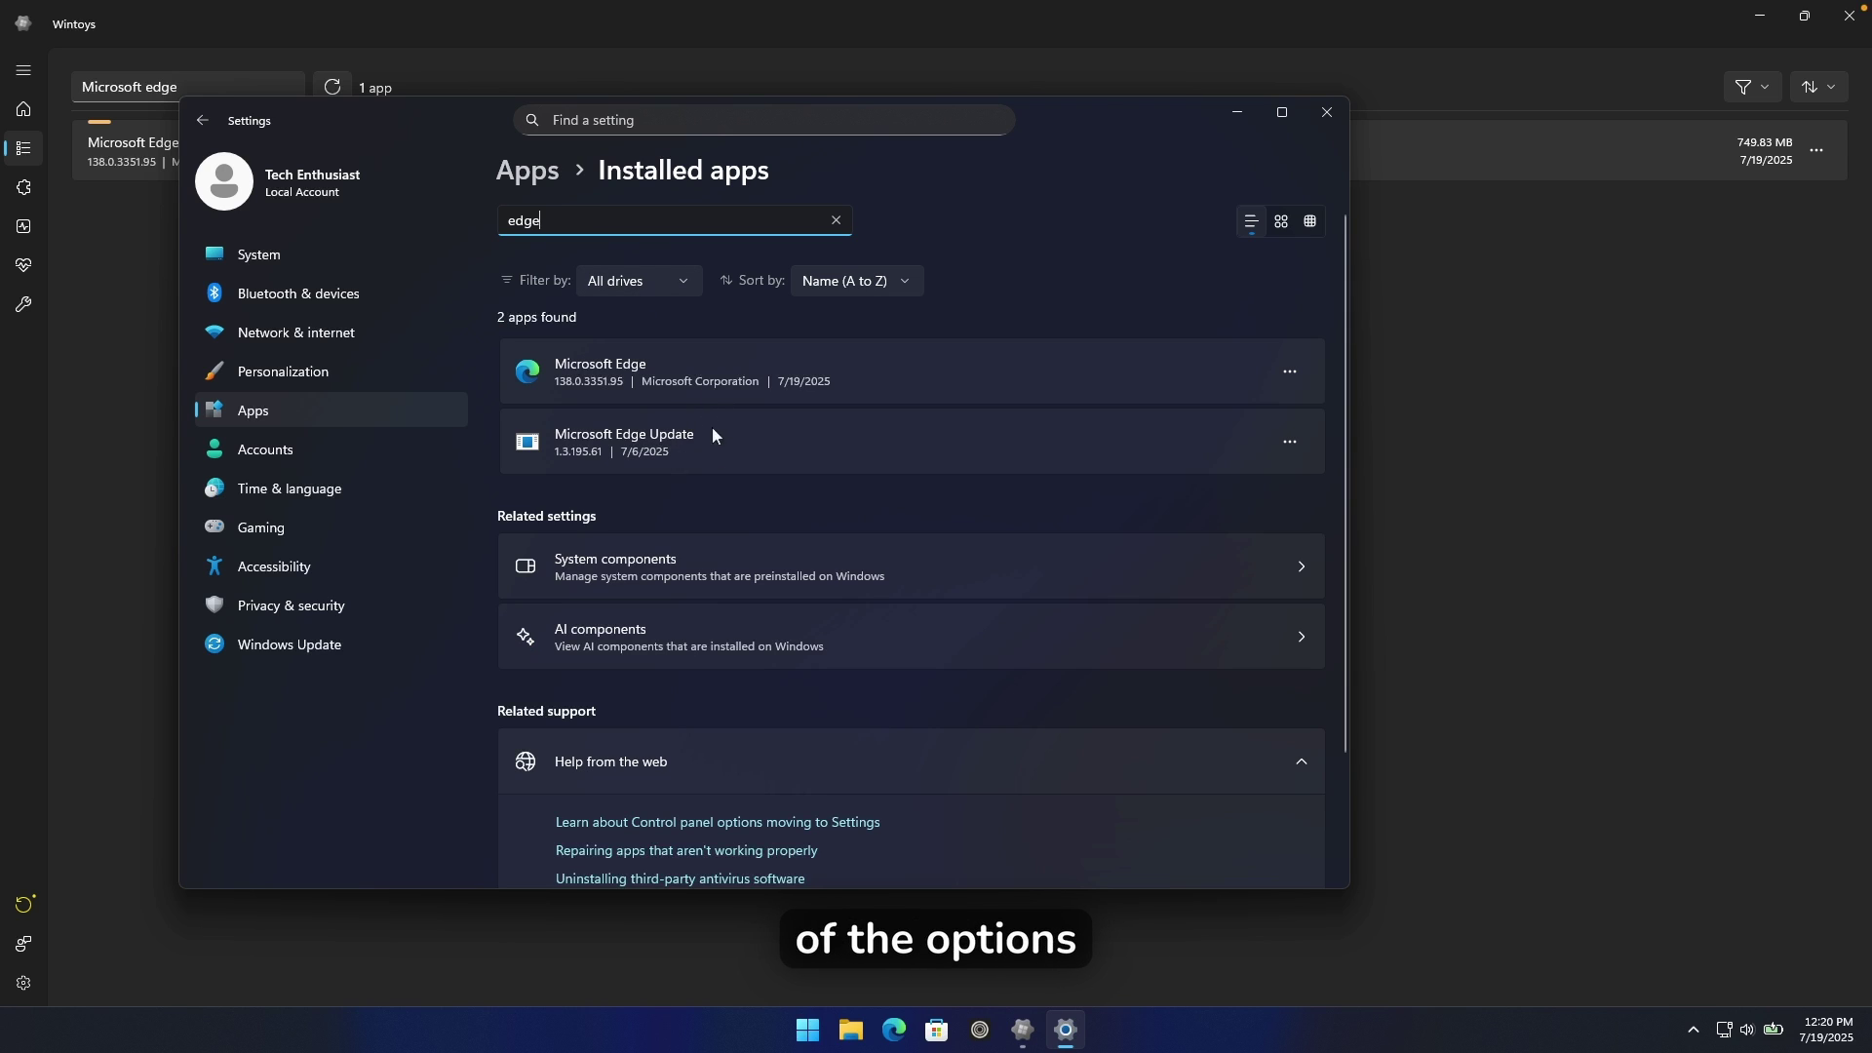
pyautogui.hotkey('ctrl', 'a')
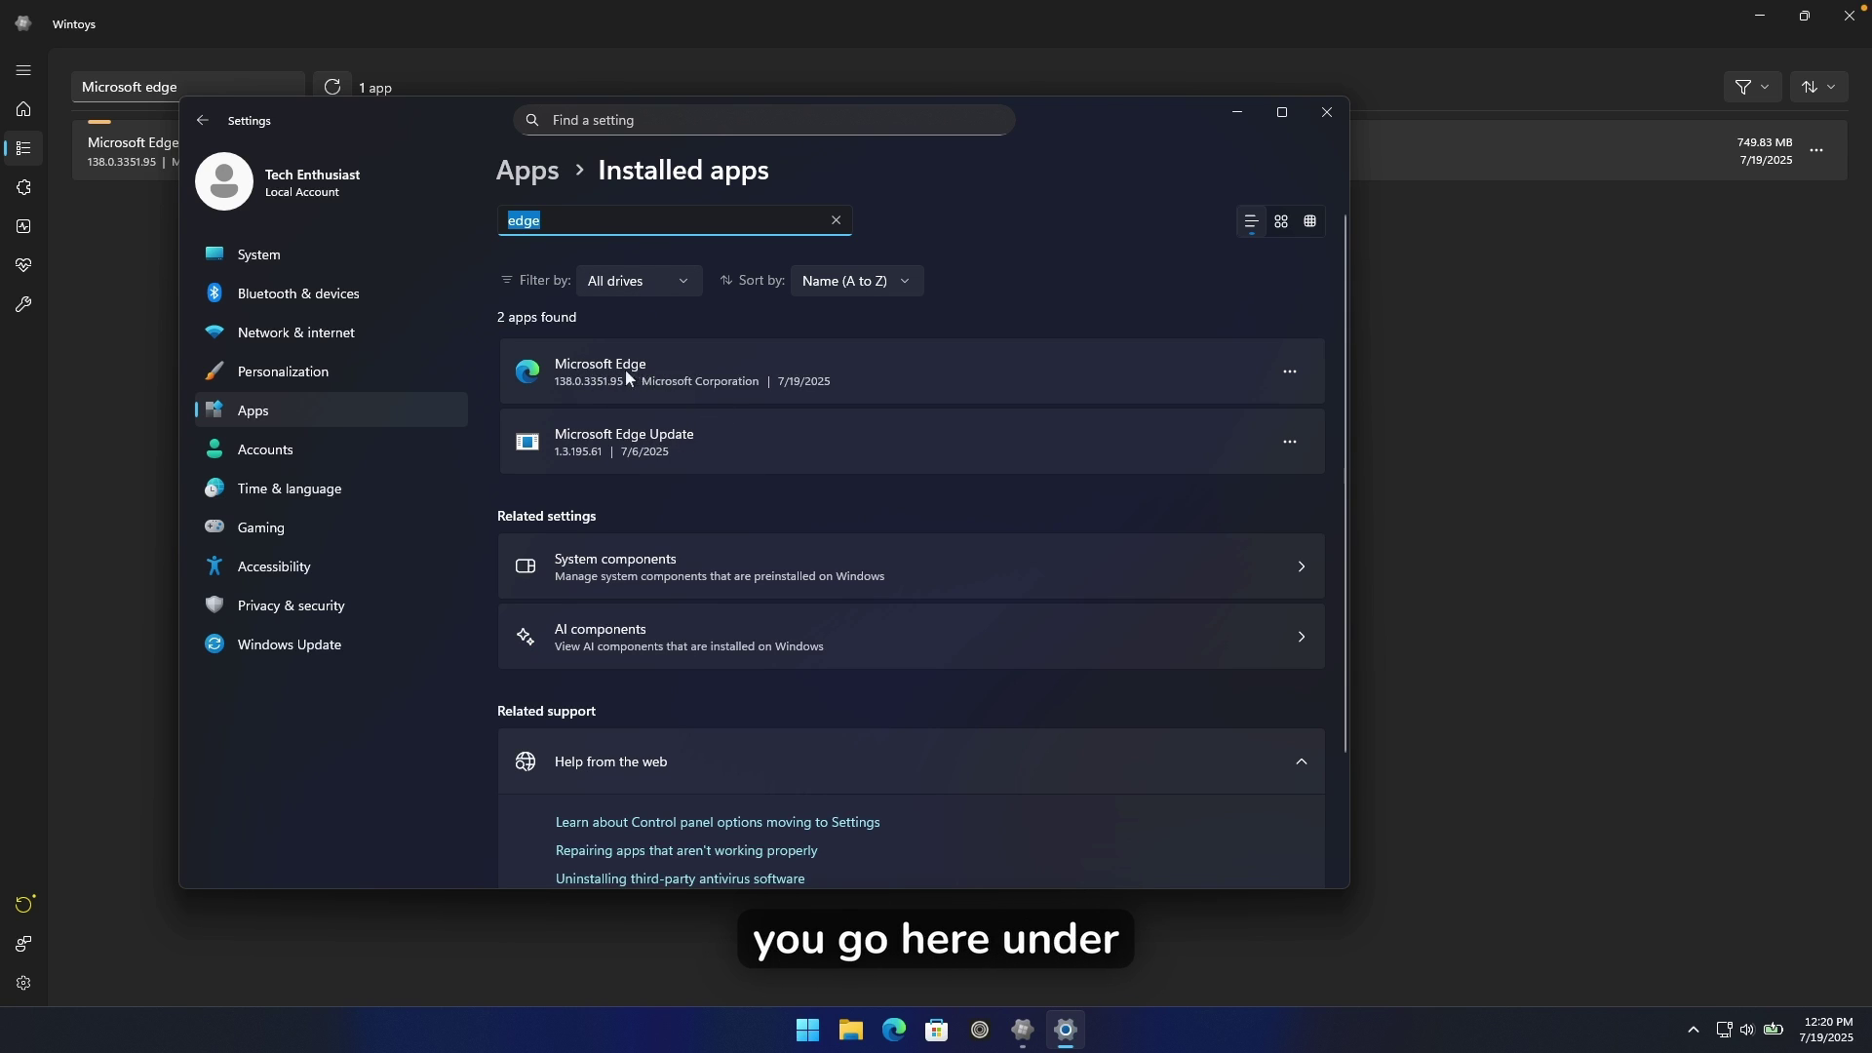
# - Uninstall Microsoft Edge from the installed apps, confirming the removal and allowing the uninstaller to make changes
pyautogui.click(1287, 371)
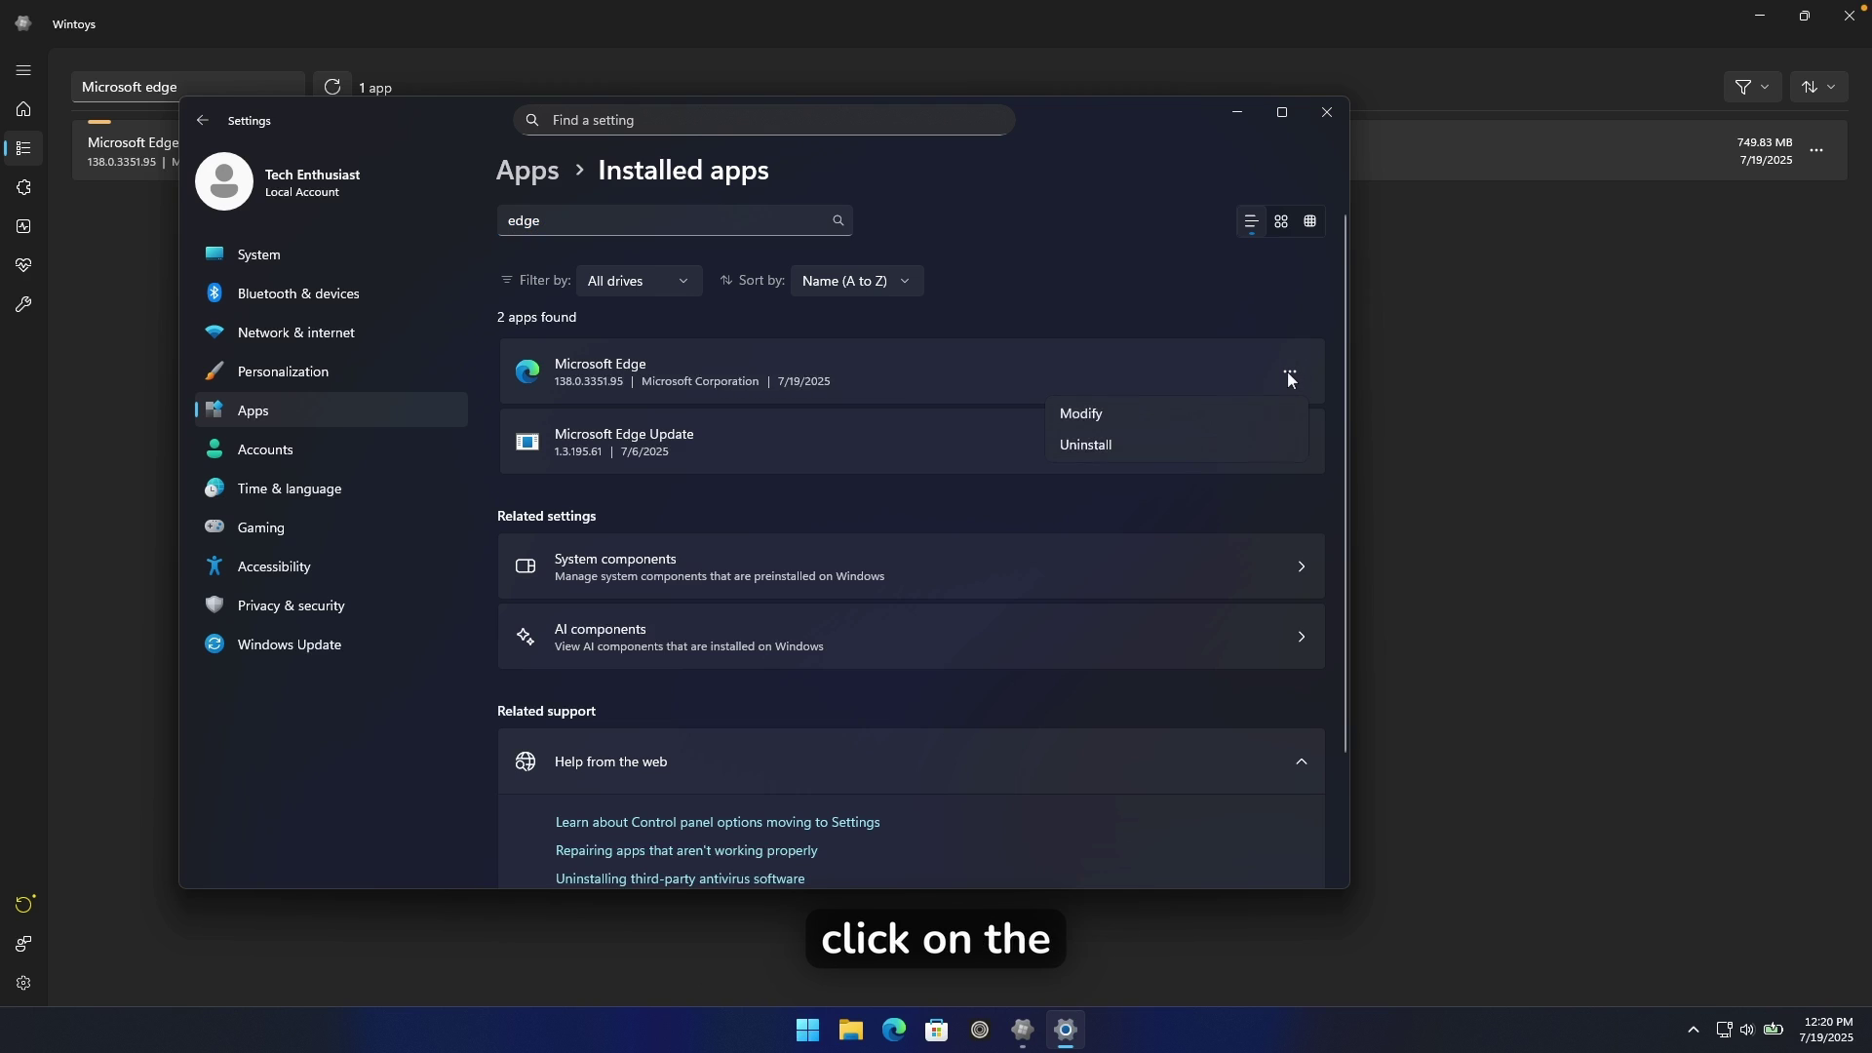
pyautogui.click(1135, 438)
pyautogui.click(1249, 477)
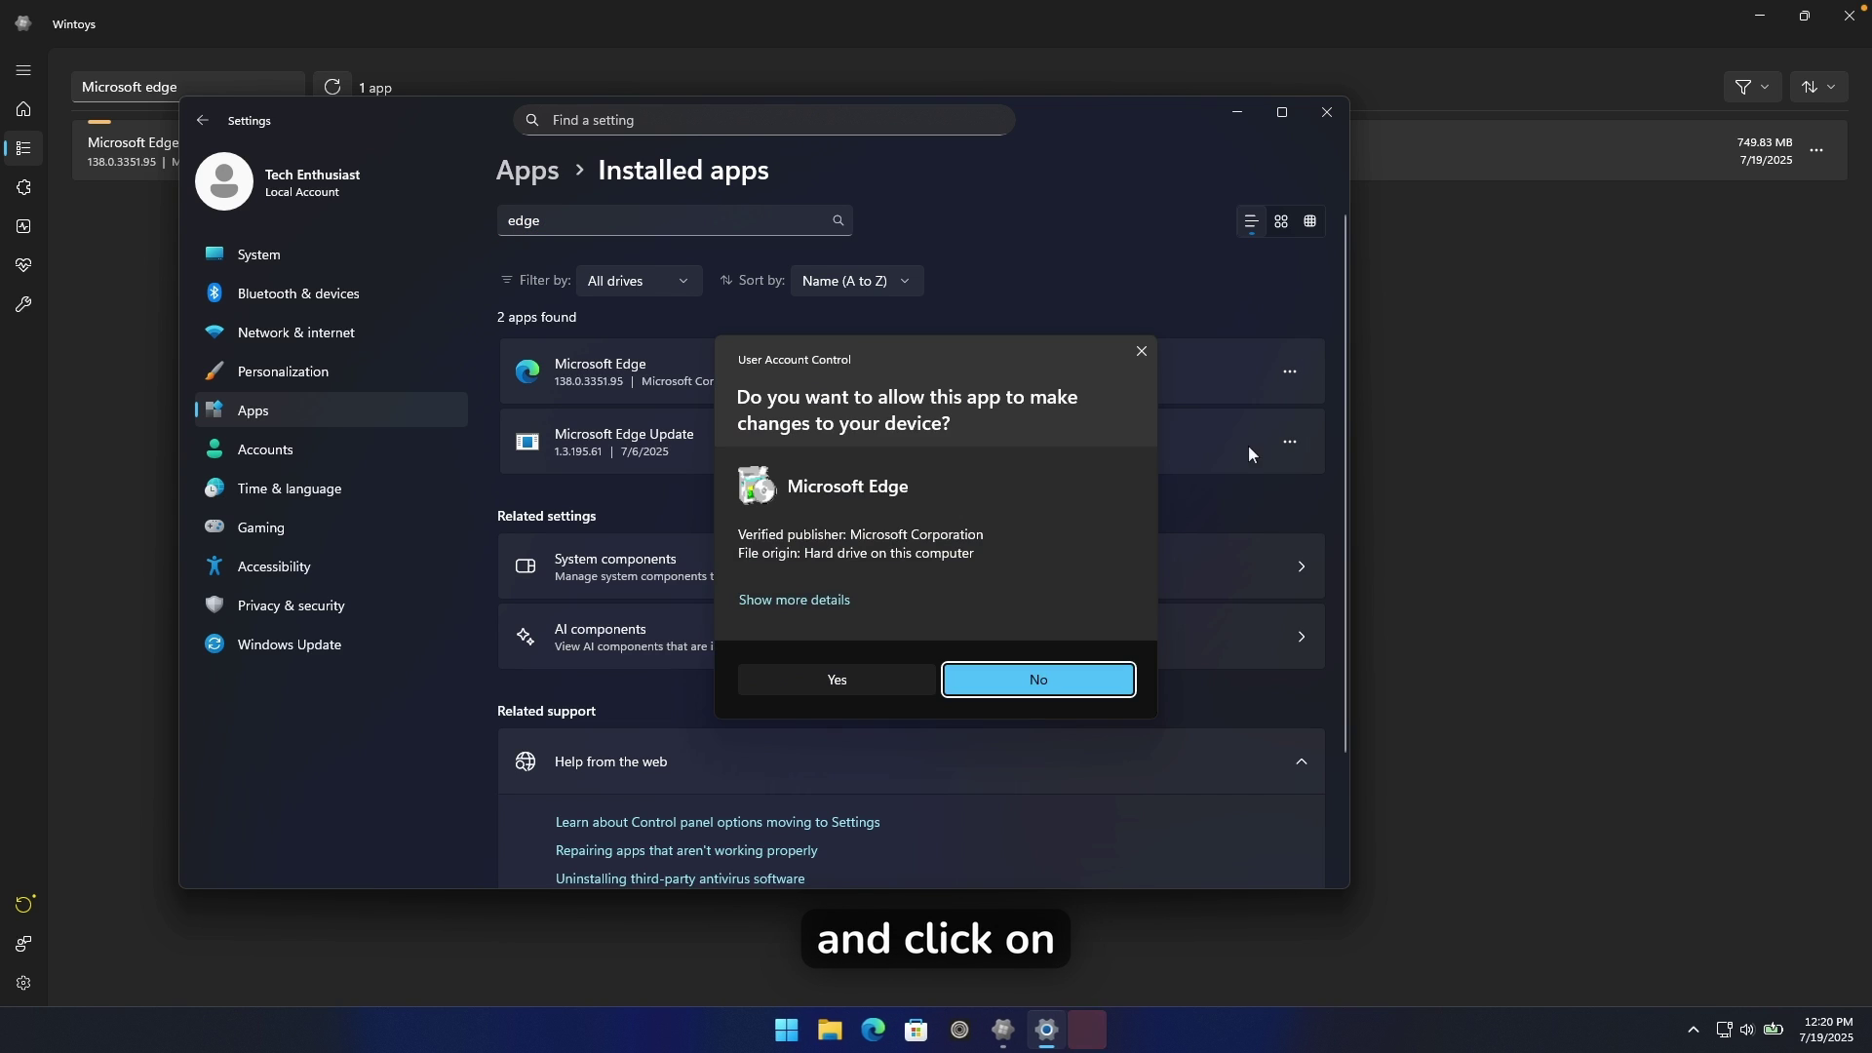
pyautogui.click(878, 672)
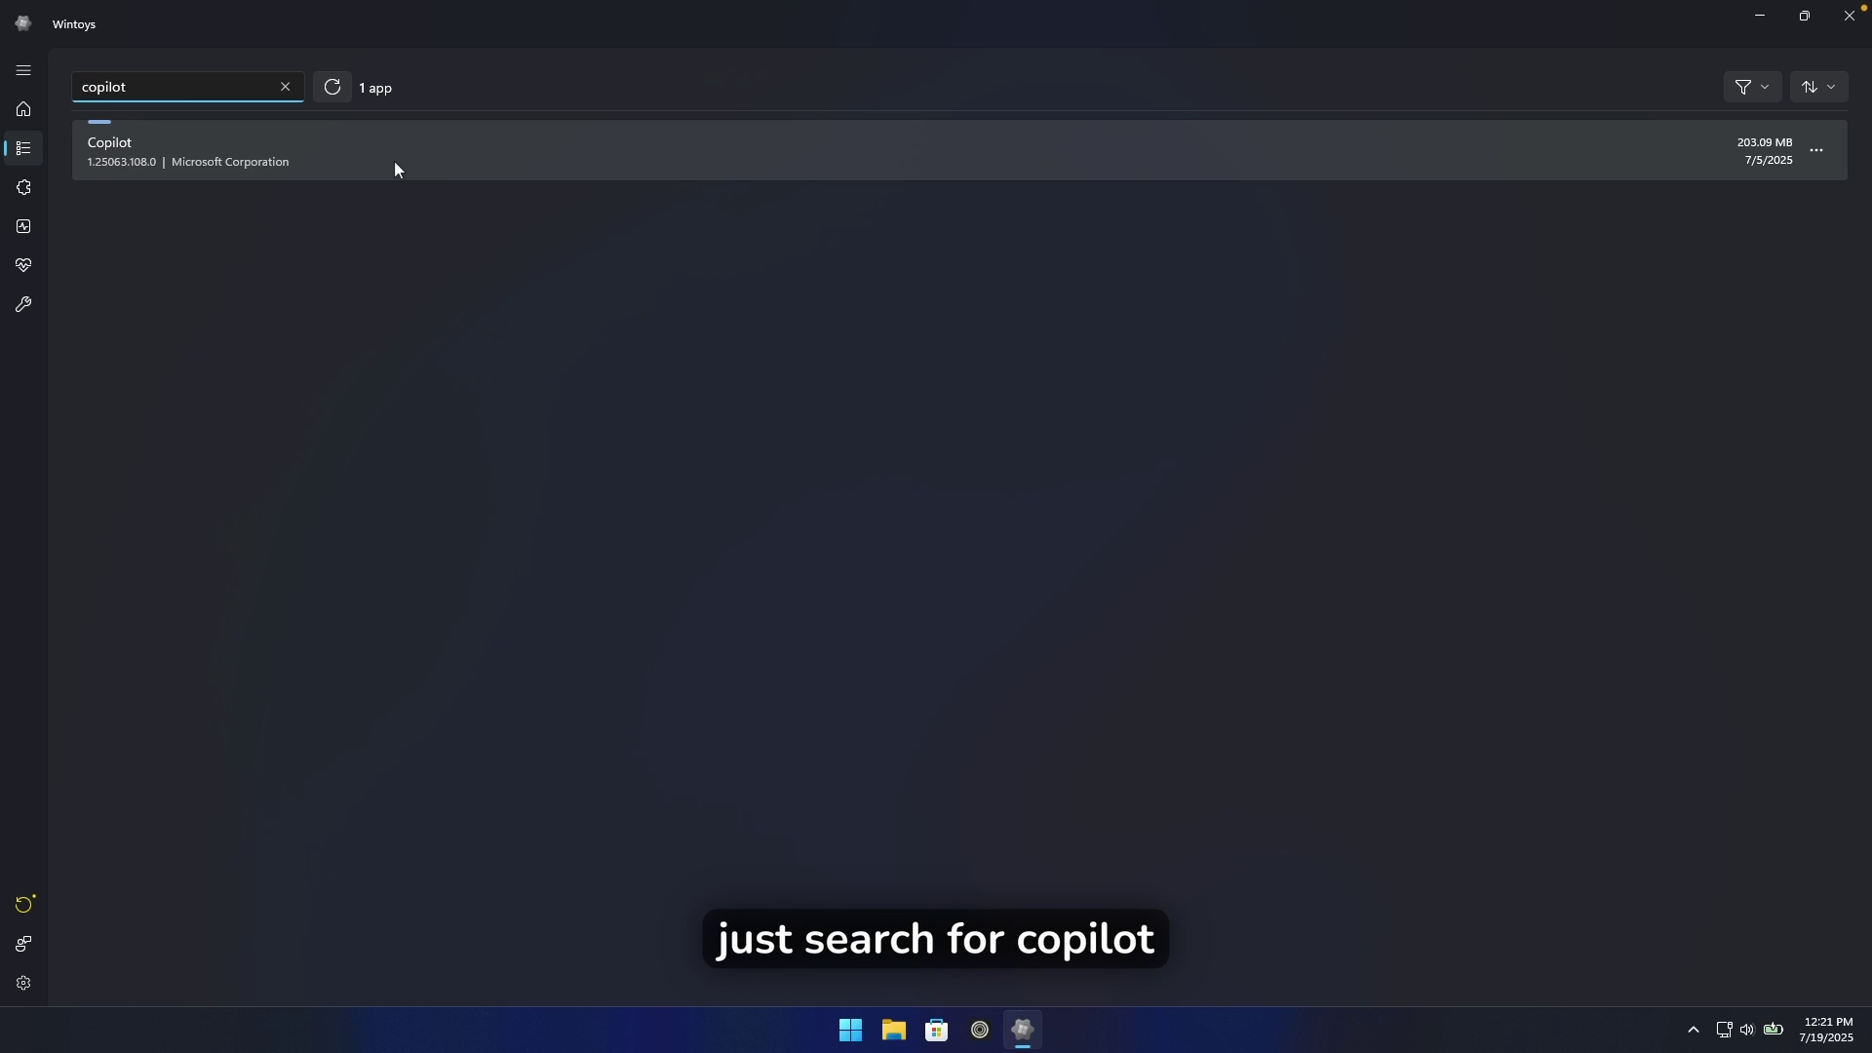
# - Uninstall Copilot from the app list in Wintoys
pyautogui.click(1812, 159)
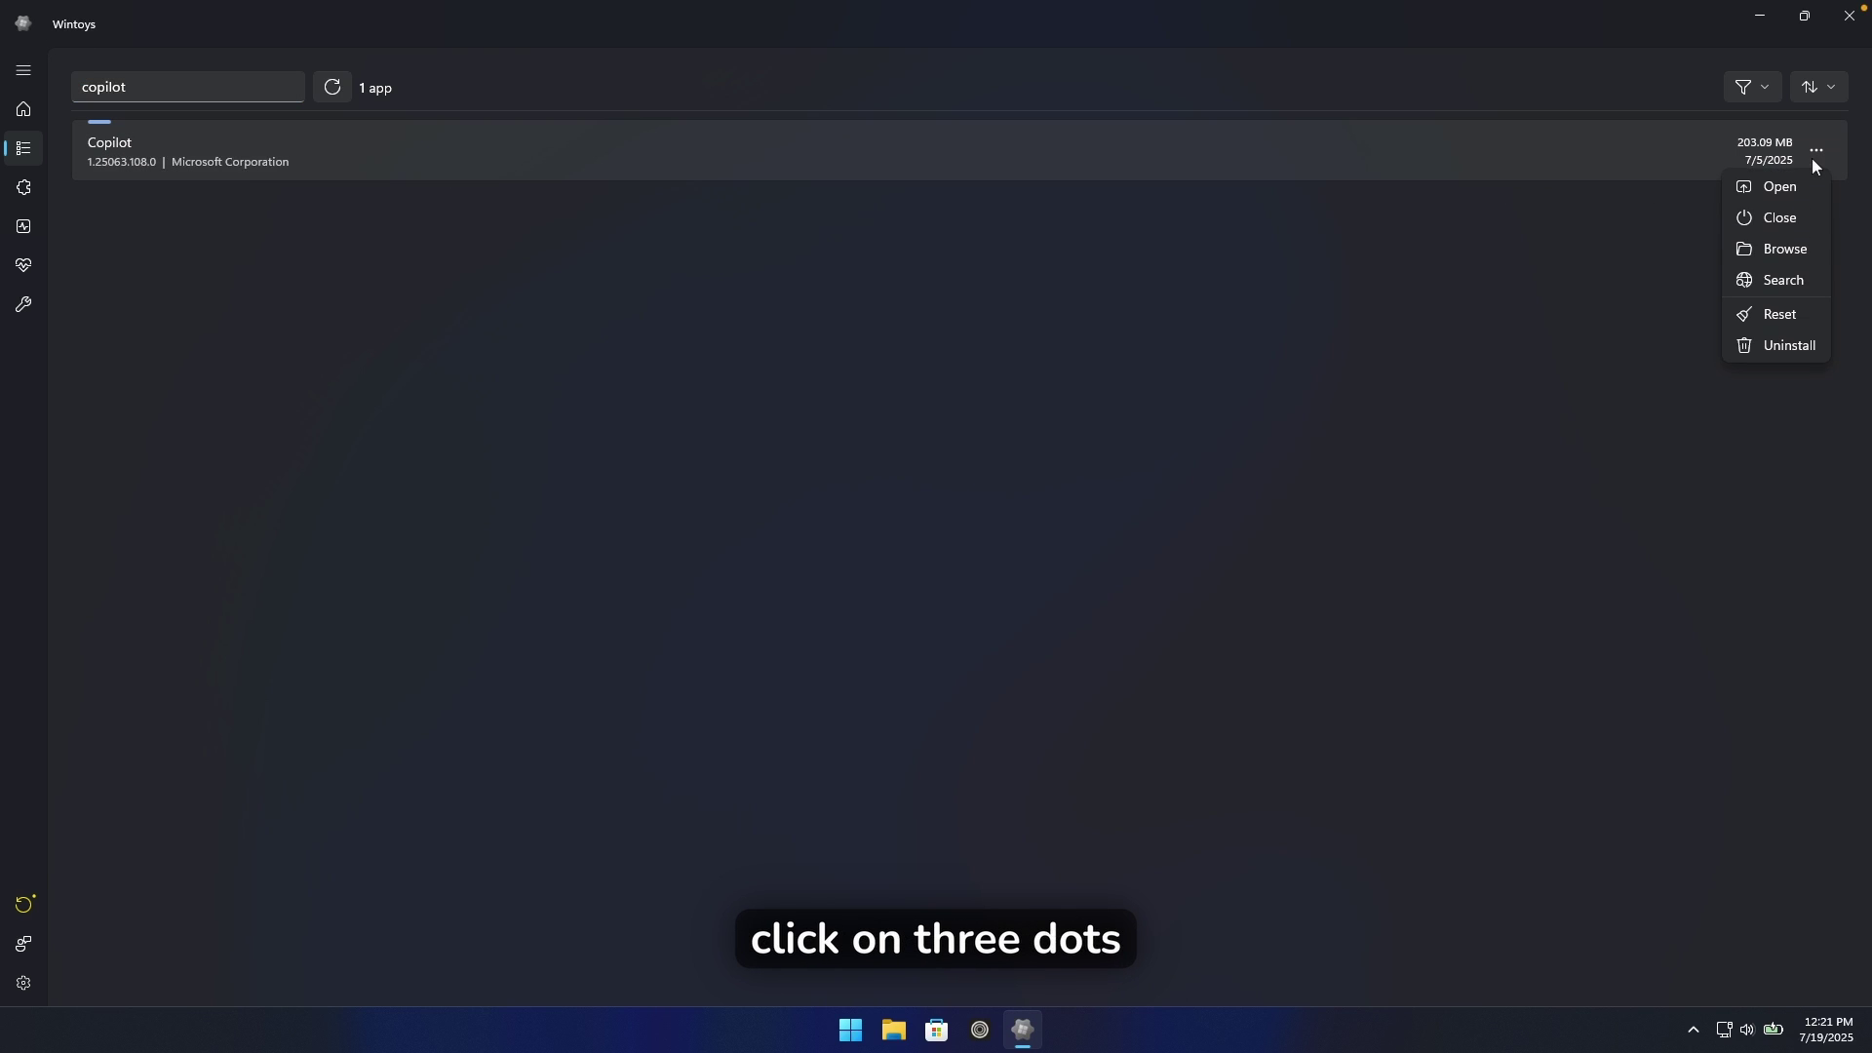
pyautogui.click(1788, 347)
# - Search the Wintoys app list for "bing" and uninstall Microsoft Bing
pyautogui.doubleClick(225, 85)
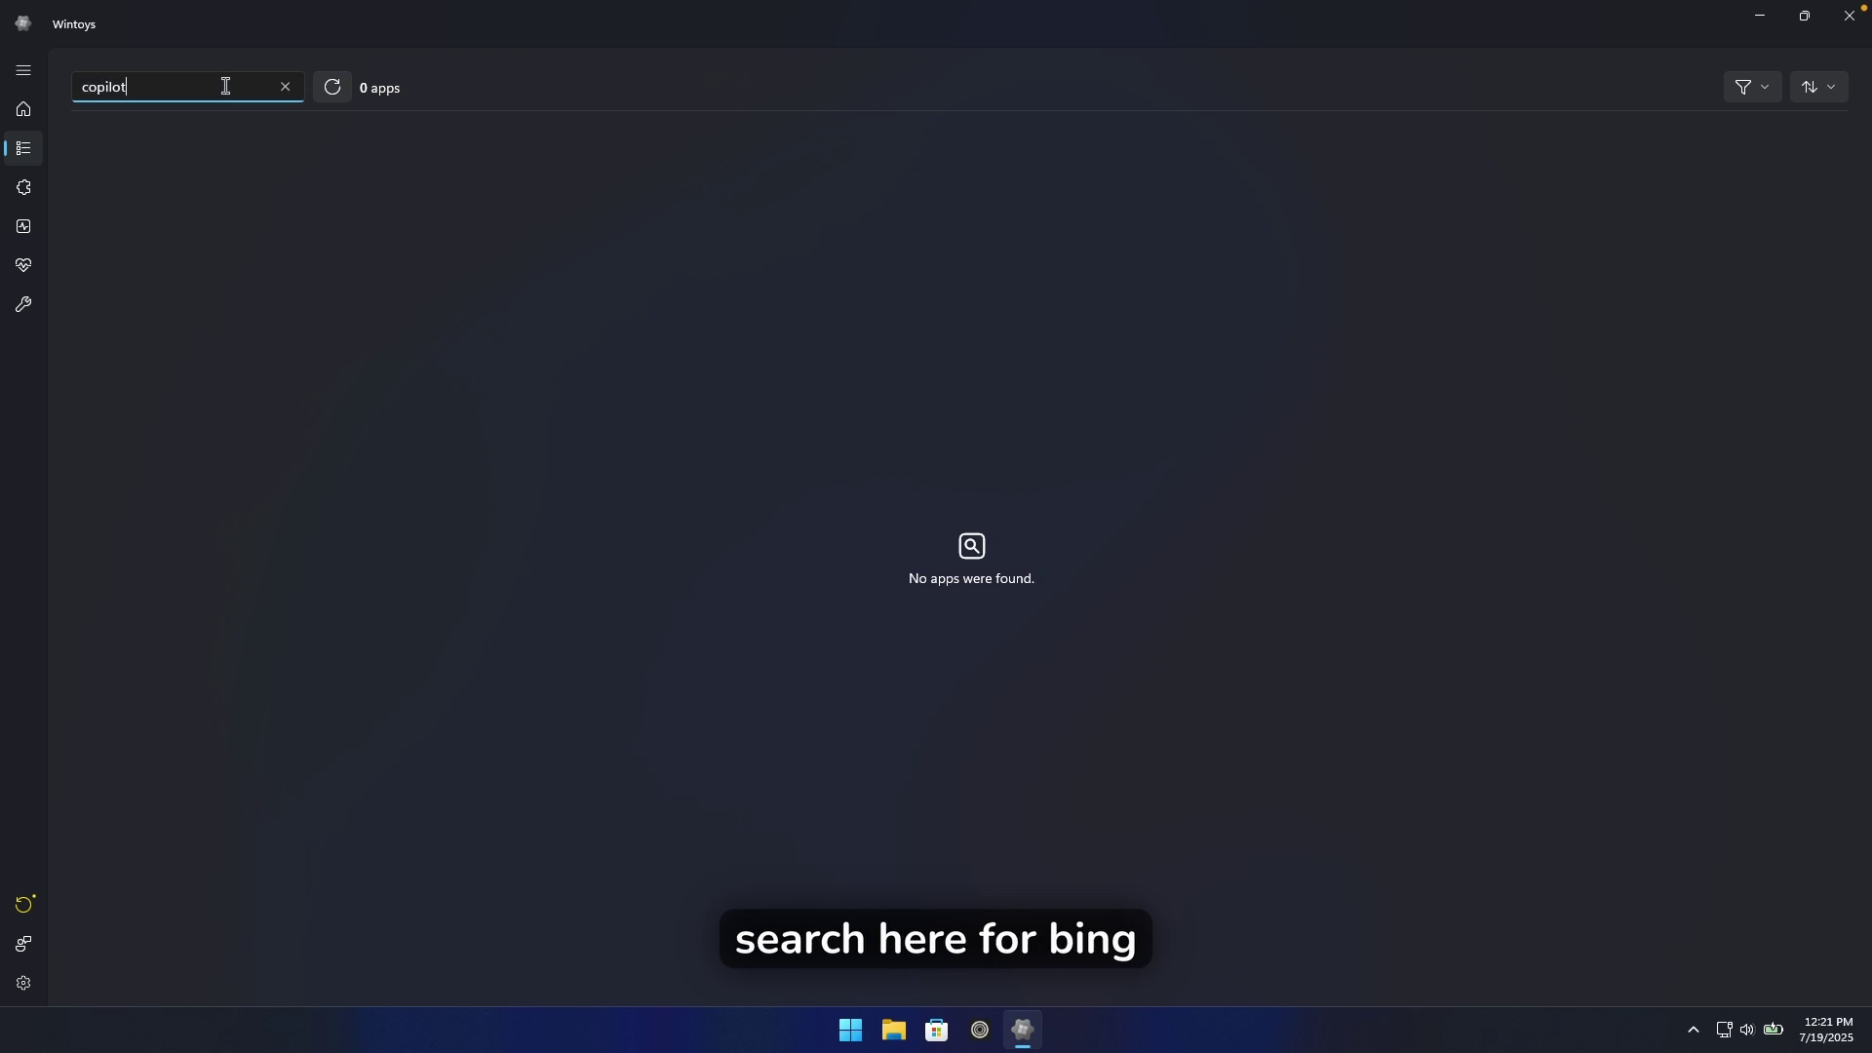
pyautogui.write('bing')
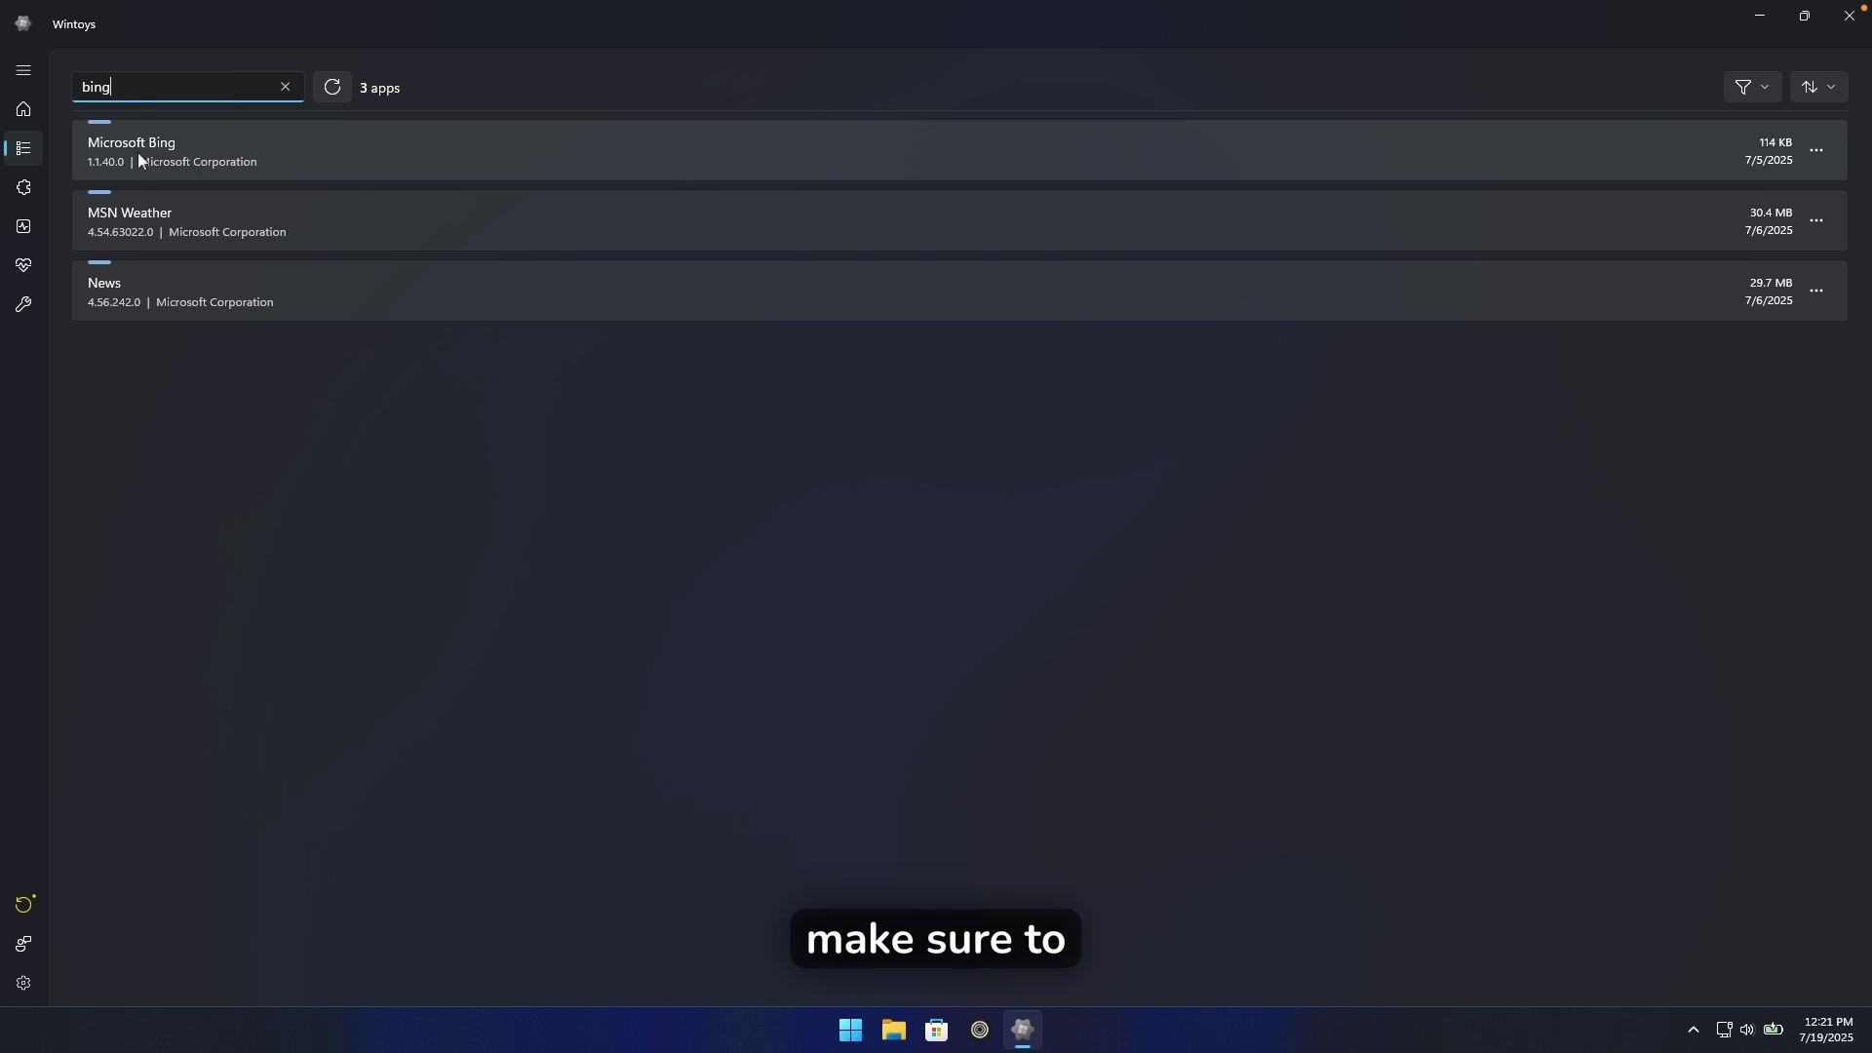
pyautogui.click(1815, 149)
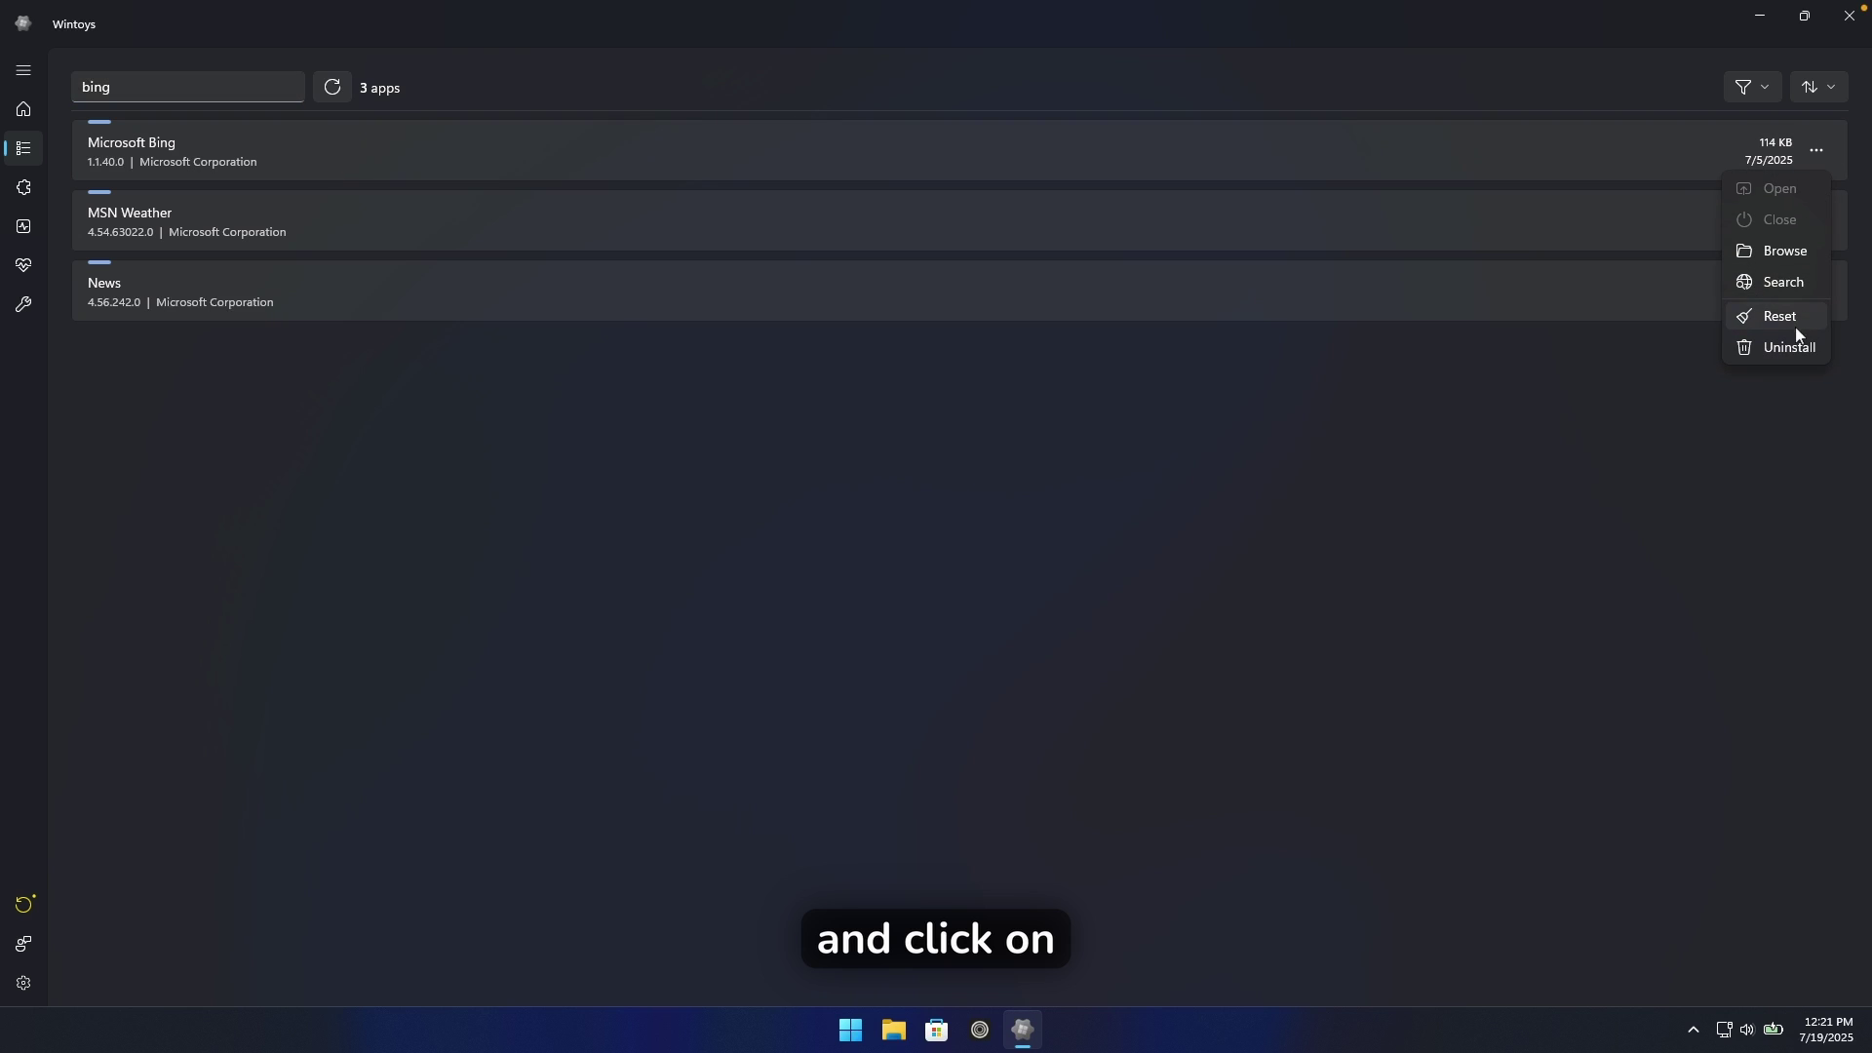
pyautogui.click(1796, 337)
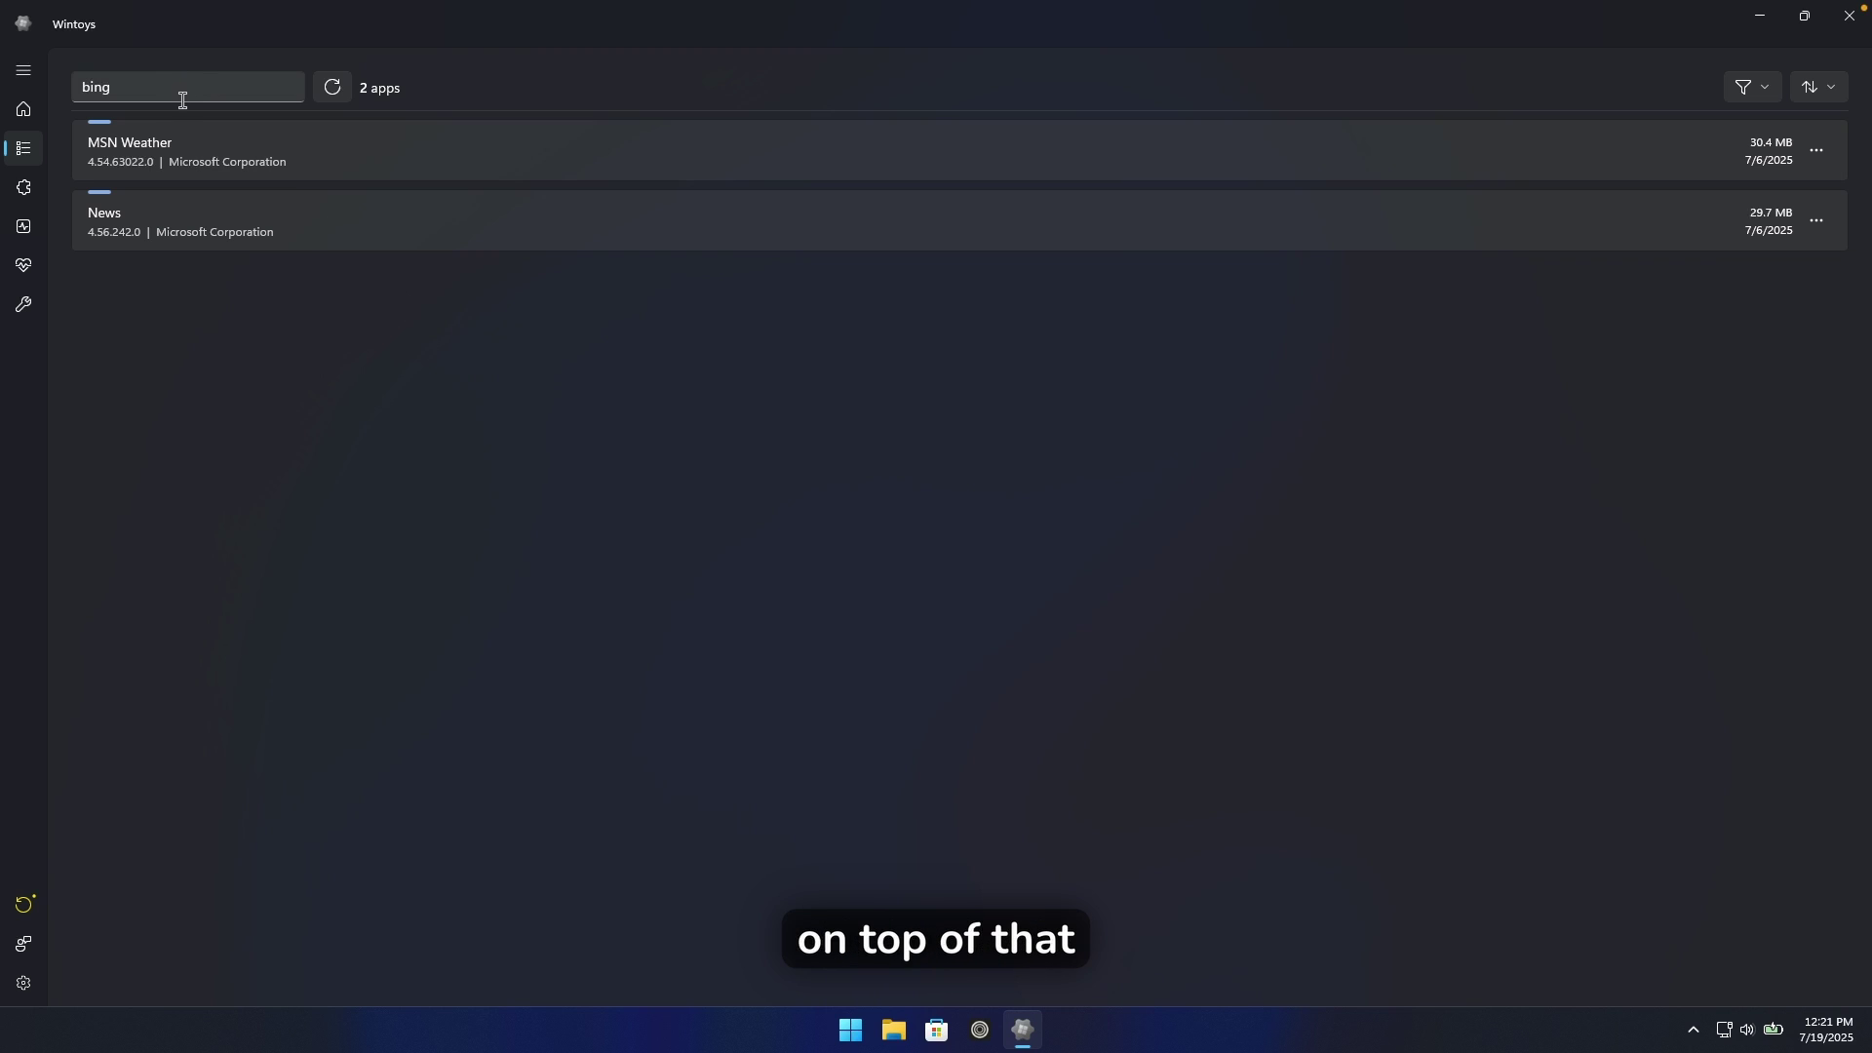
# - Close Wintoys and open the Windows search settings from the search home
pyautogui.click(1849, 15)
pyautogui.click(871, 1031)
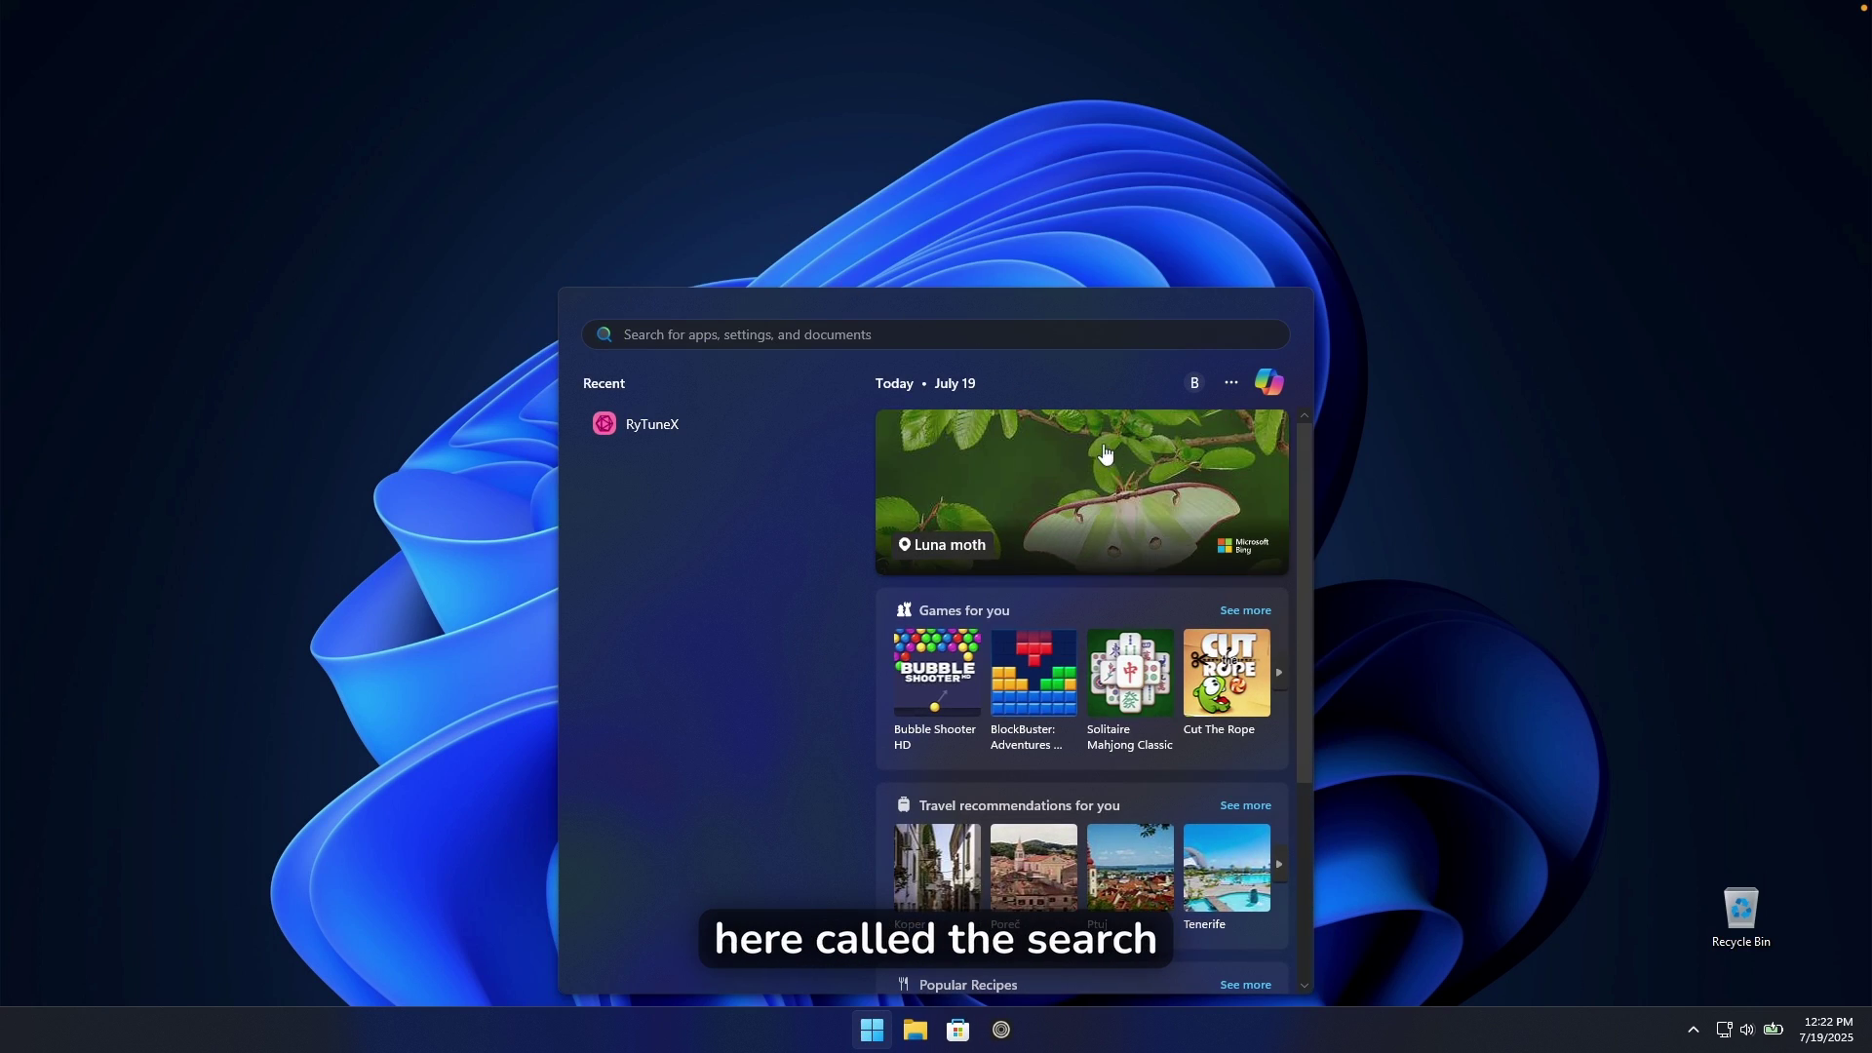
pyautogui.click(1232, 383)
pyautogui.click(1160, 429)
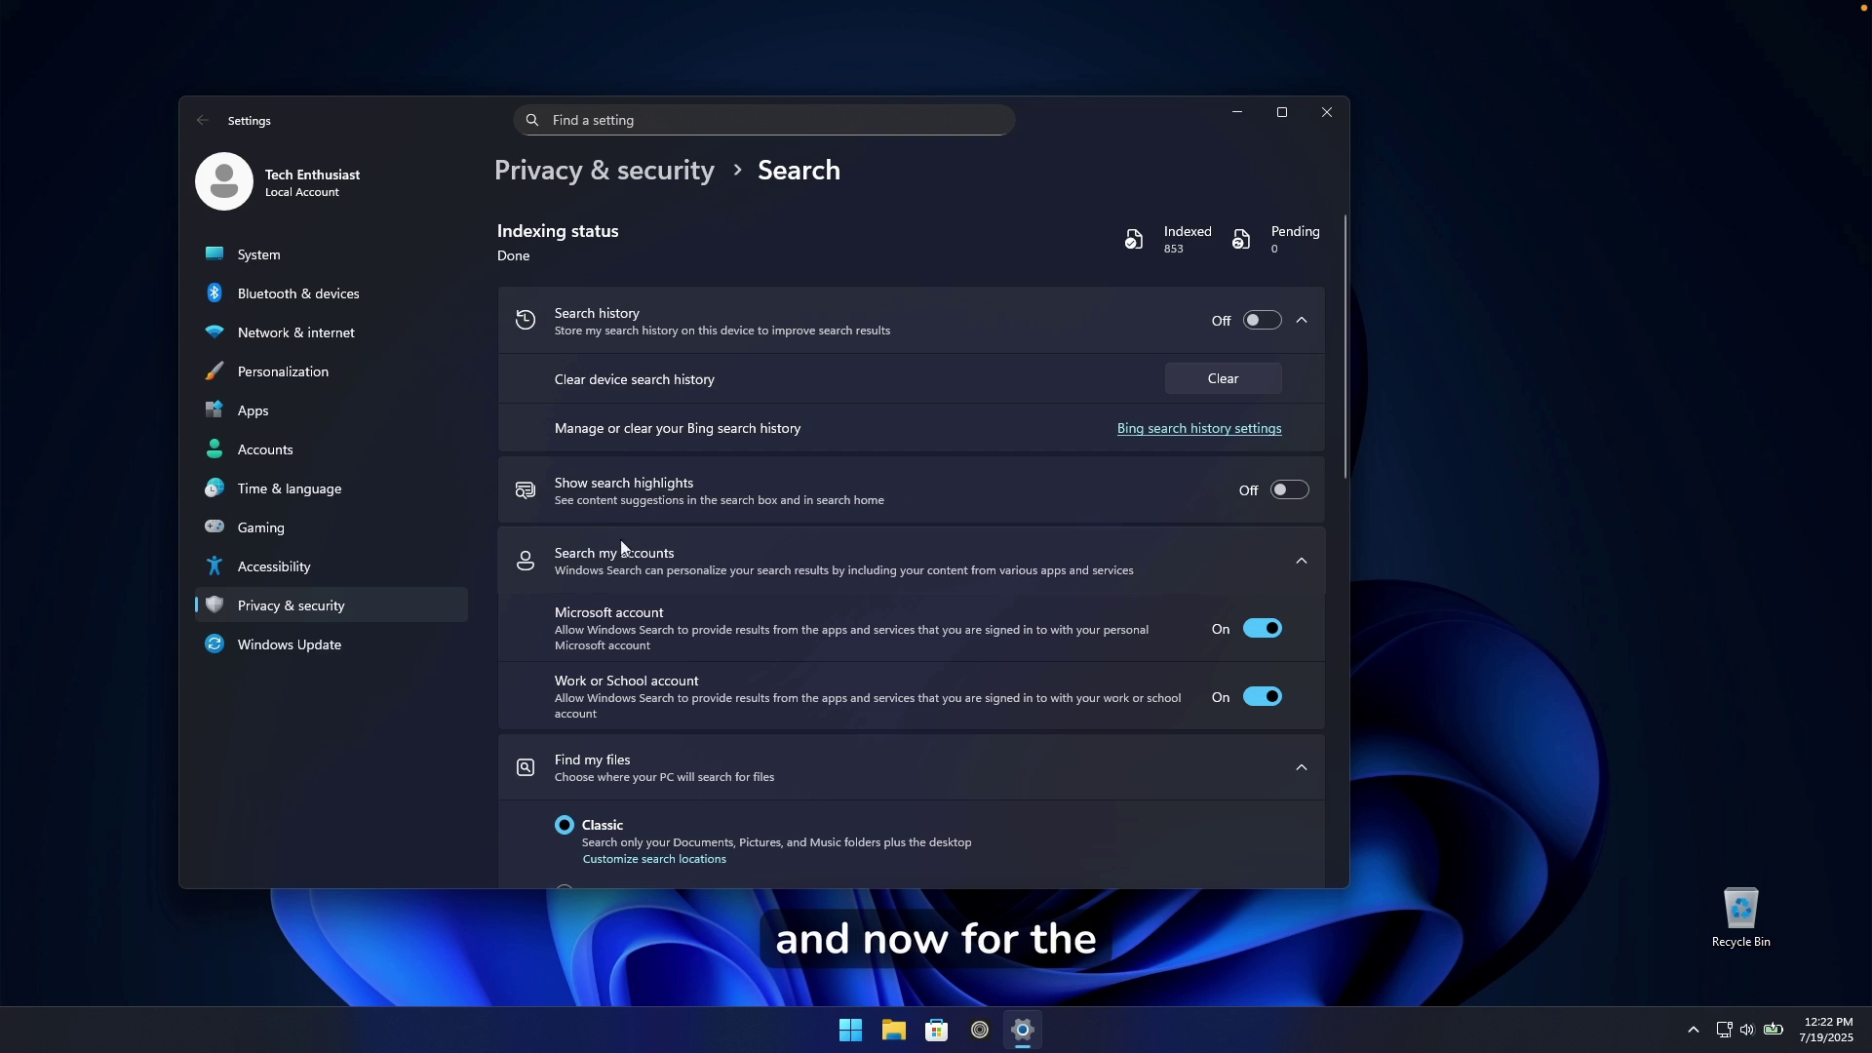
# - Turn off searching of the Microsoft account and the Work or School account in the Search settings
pyautogui.click(1262, 628)
pyautogui.click(1263, 696)
pyautogui.scroll(-4, 1008, 552)
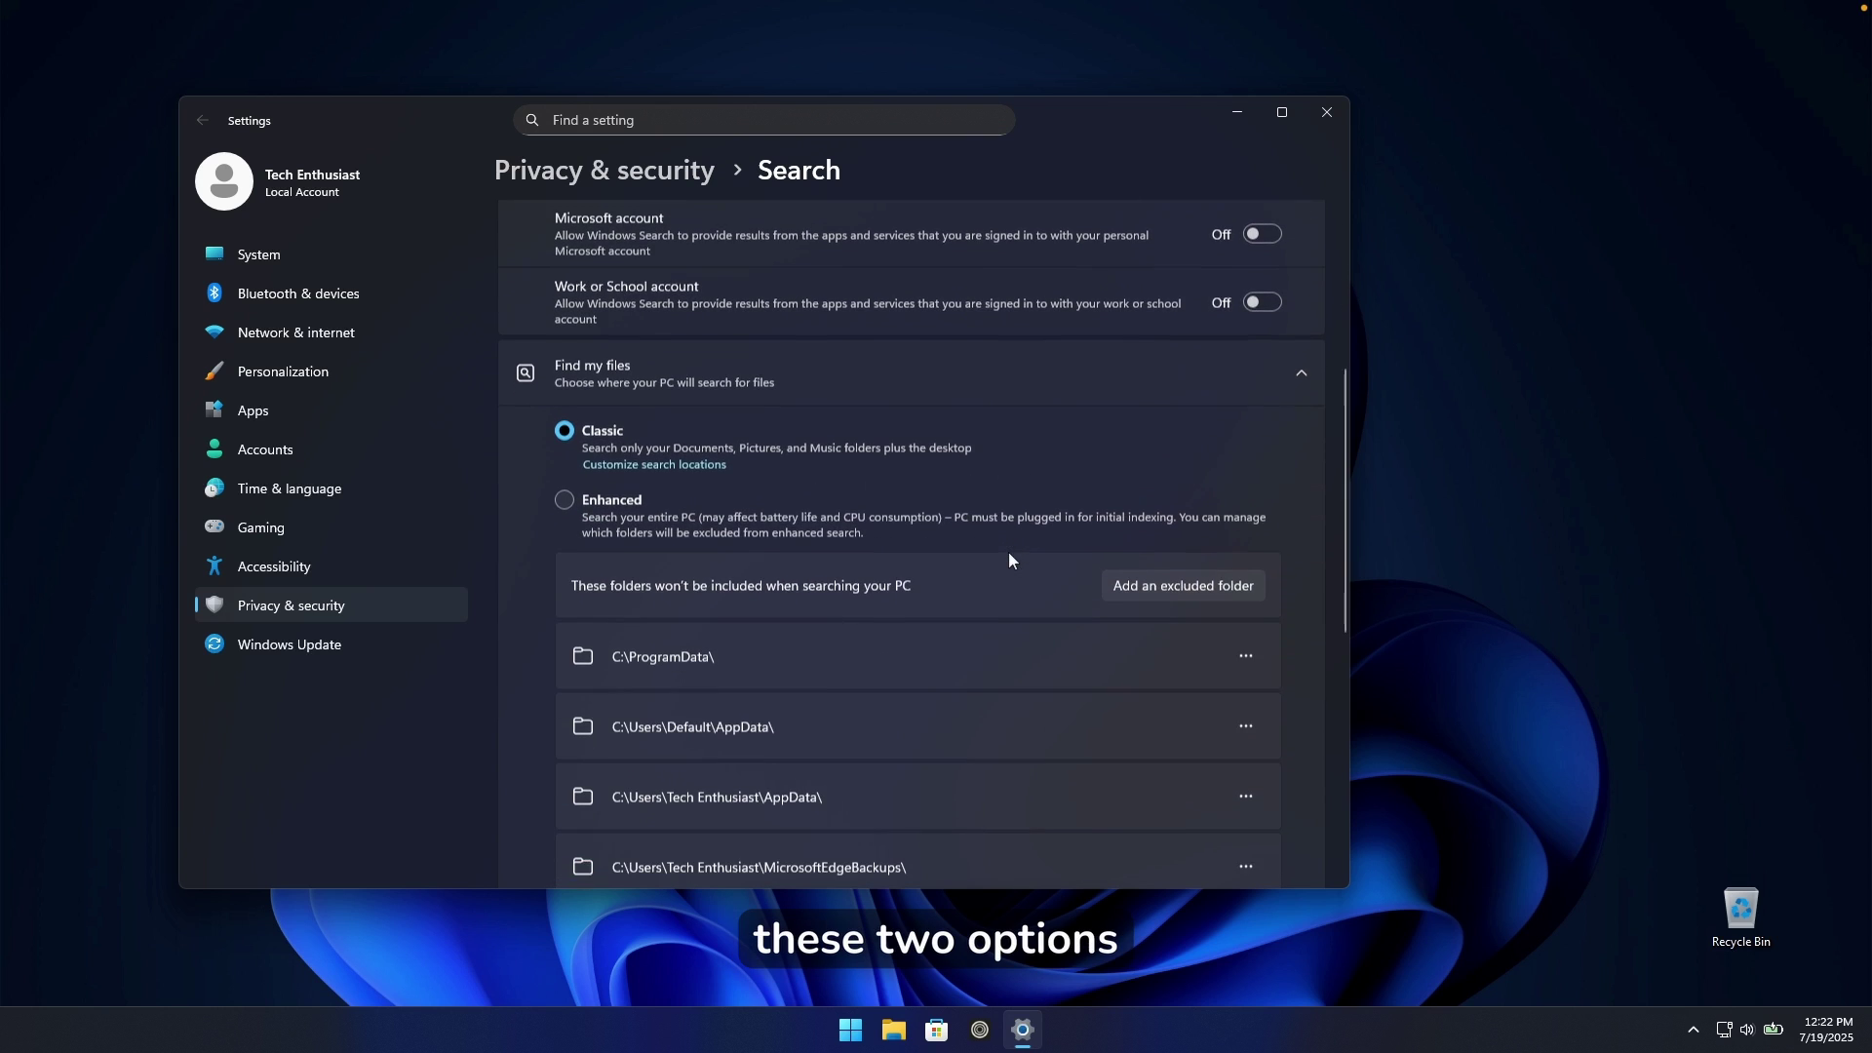
pyautogui.scroll(4, 1008, 552)
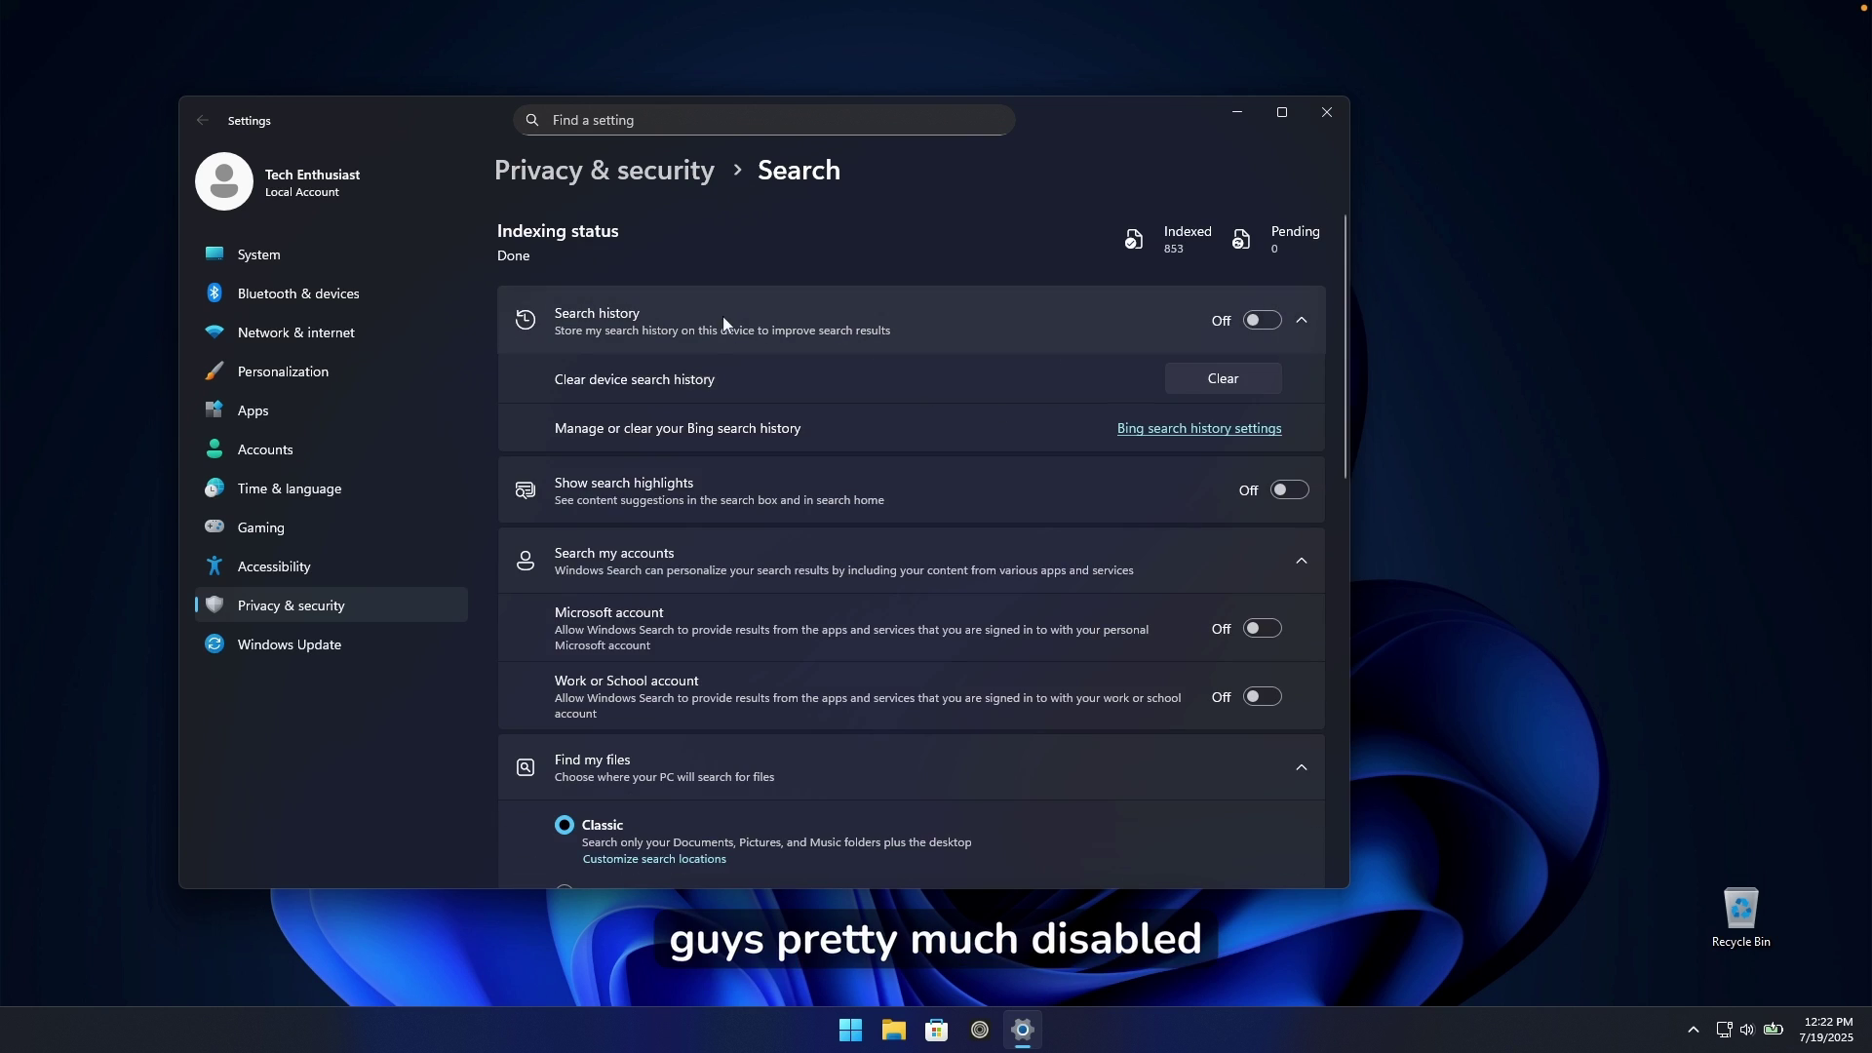
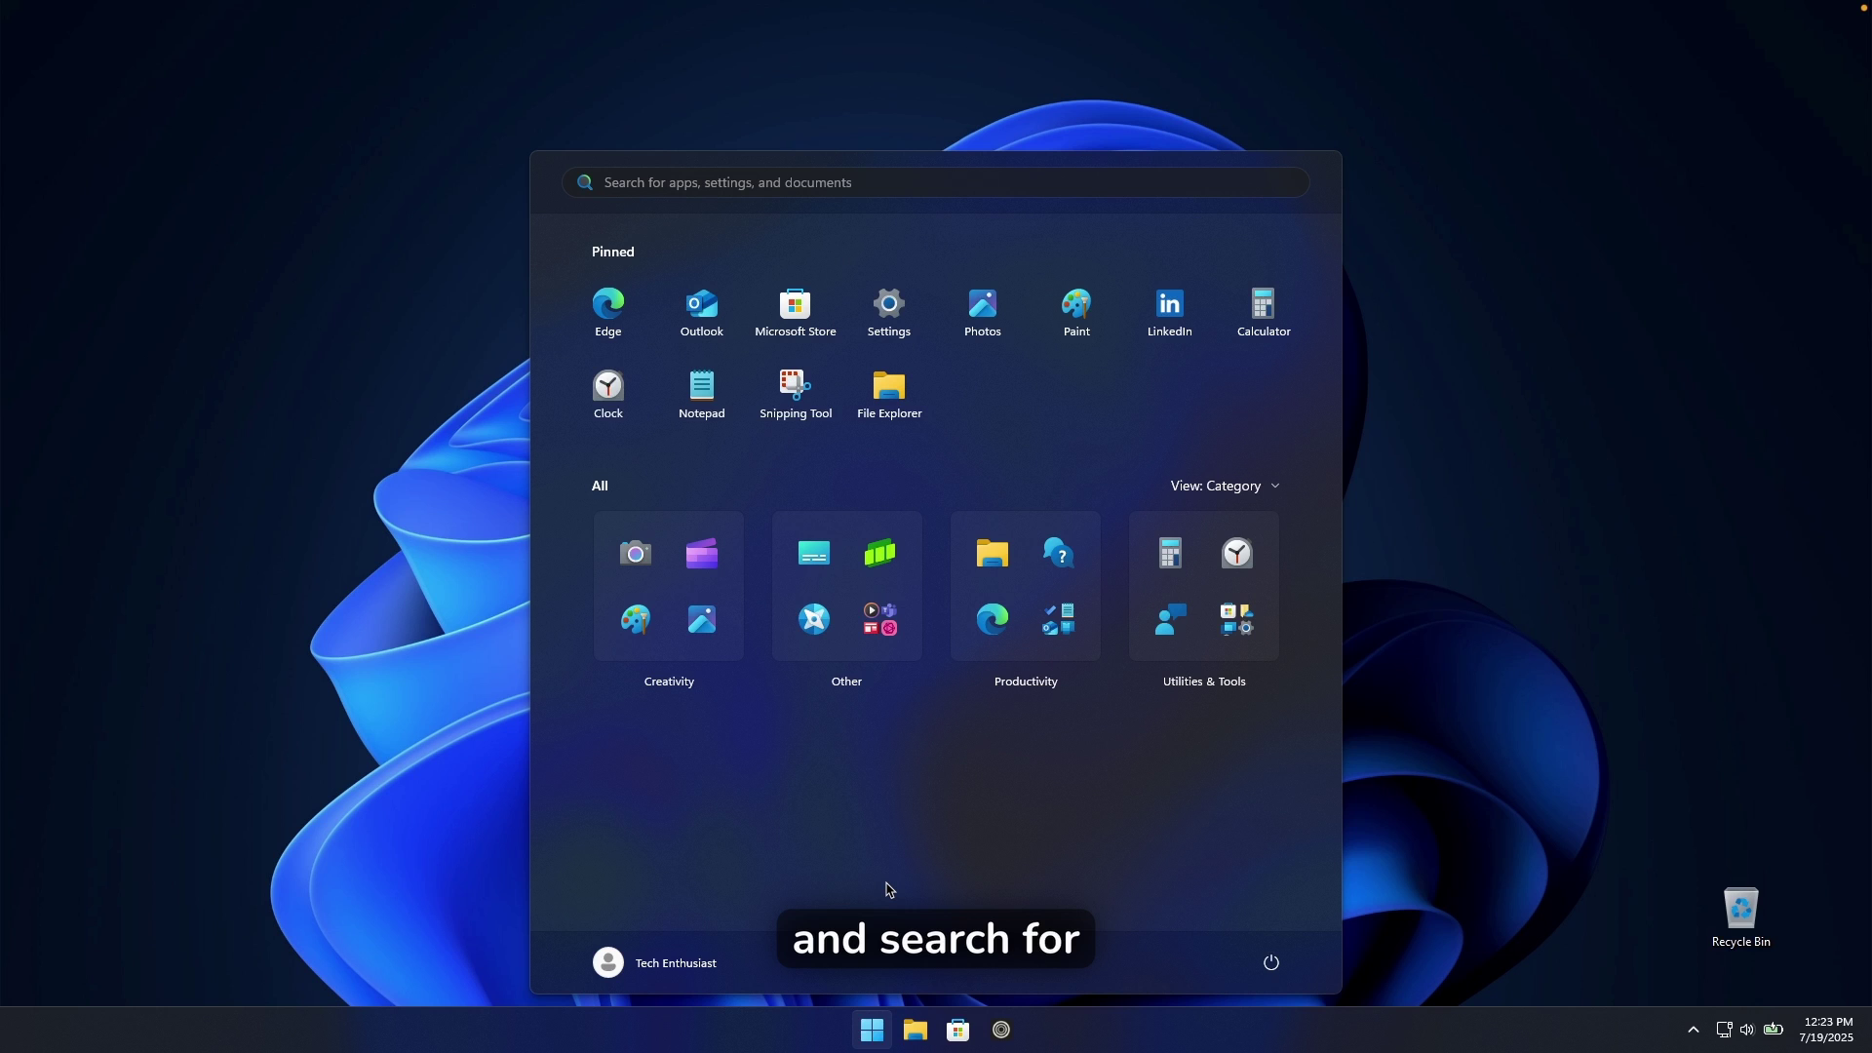
# - Find and open Edit group policy through Windows search, and enlarge its window and tree pane so the folder names are readable
pyautogui.write('g')
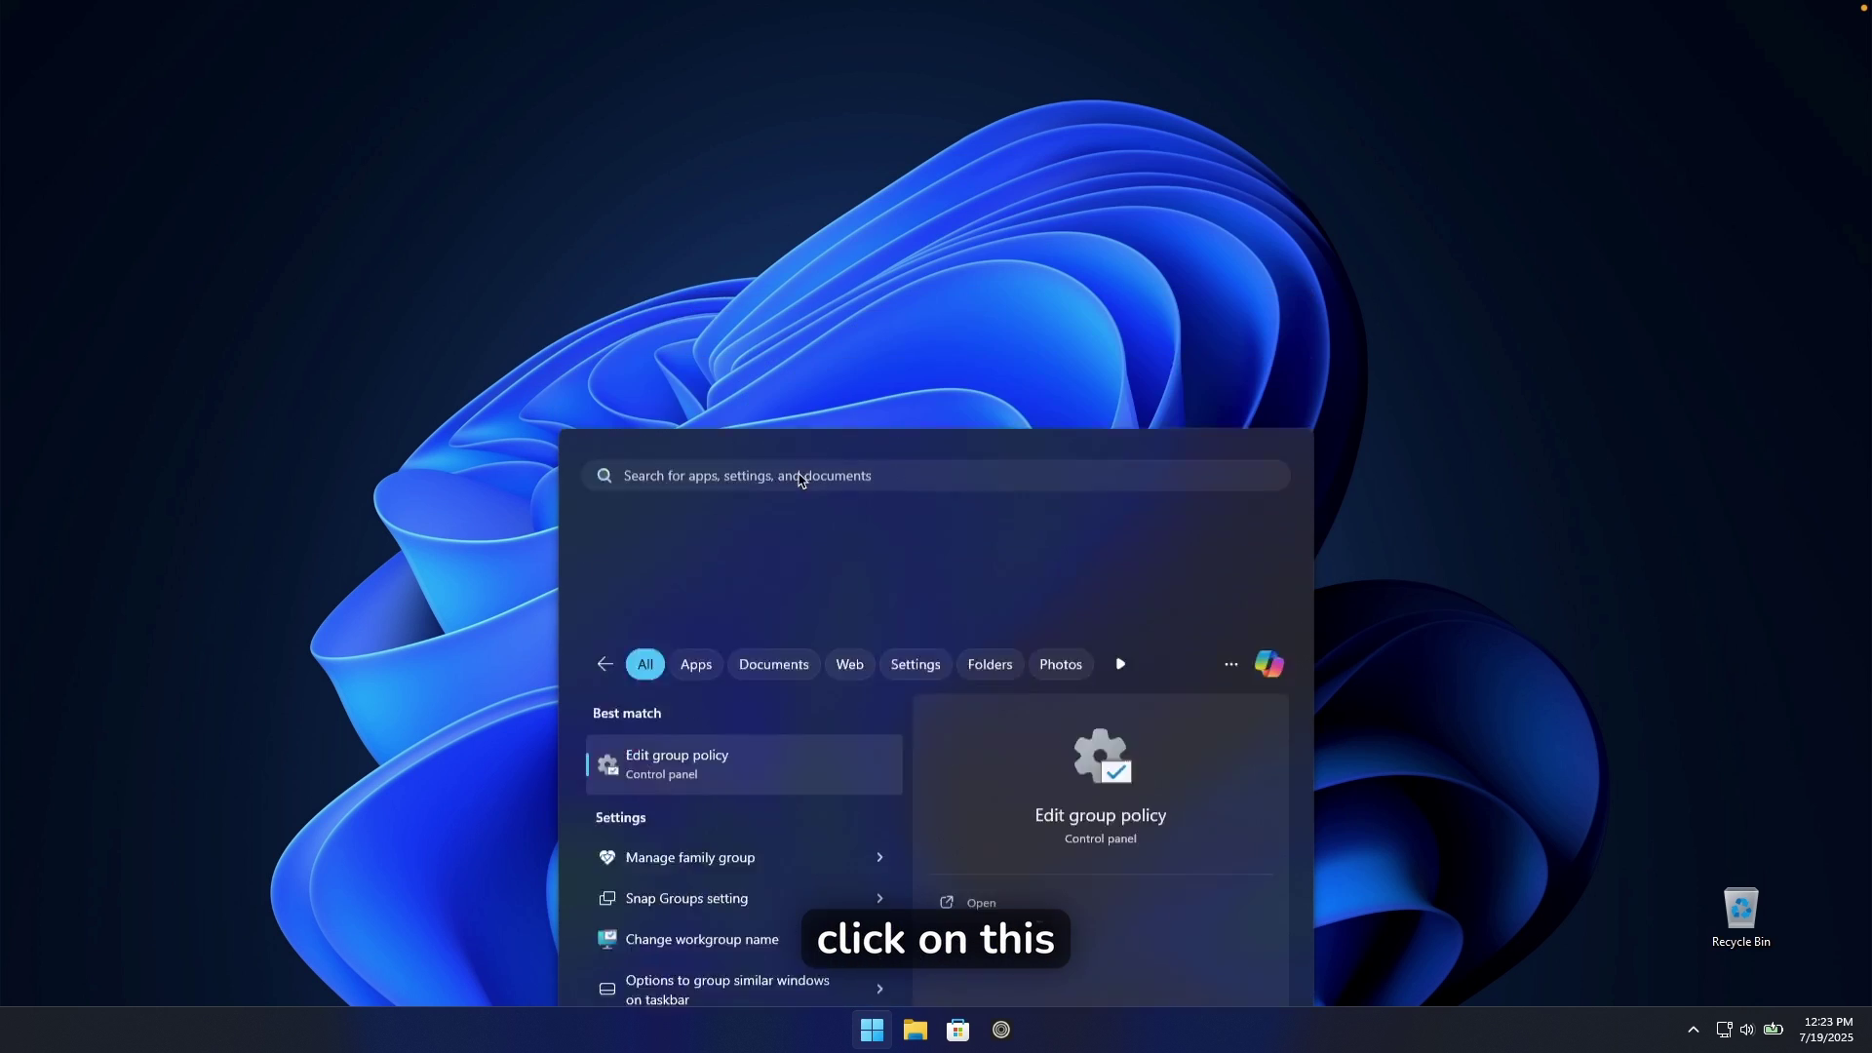
pyautogui.click(682, 760)
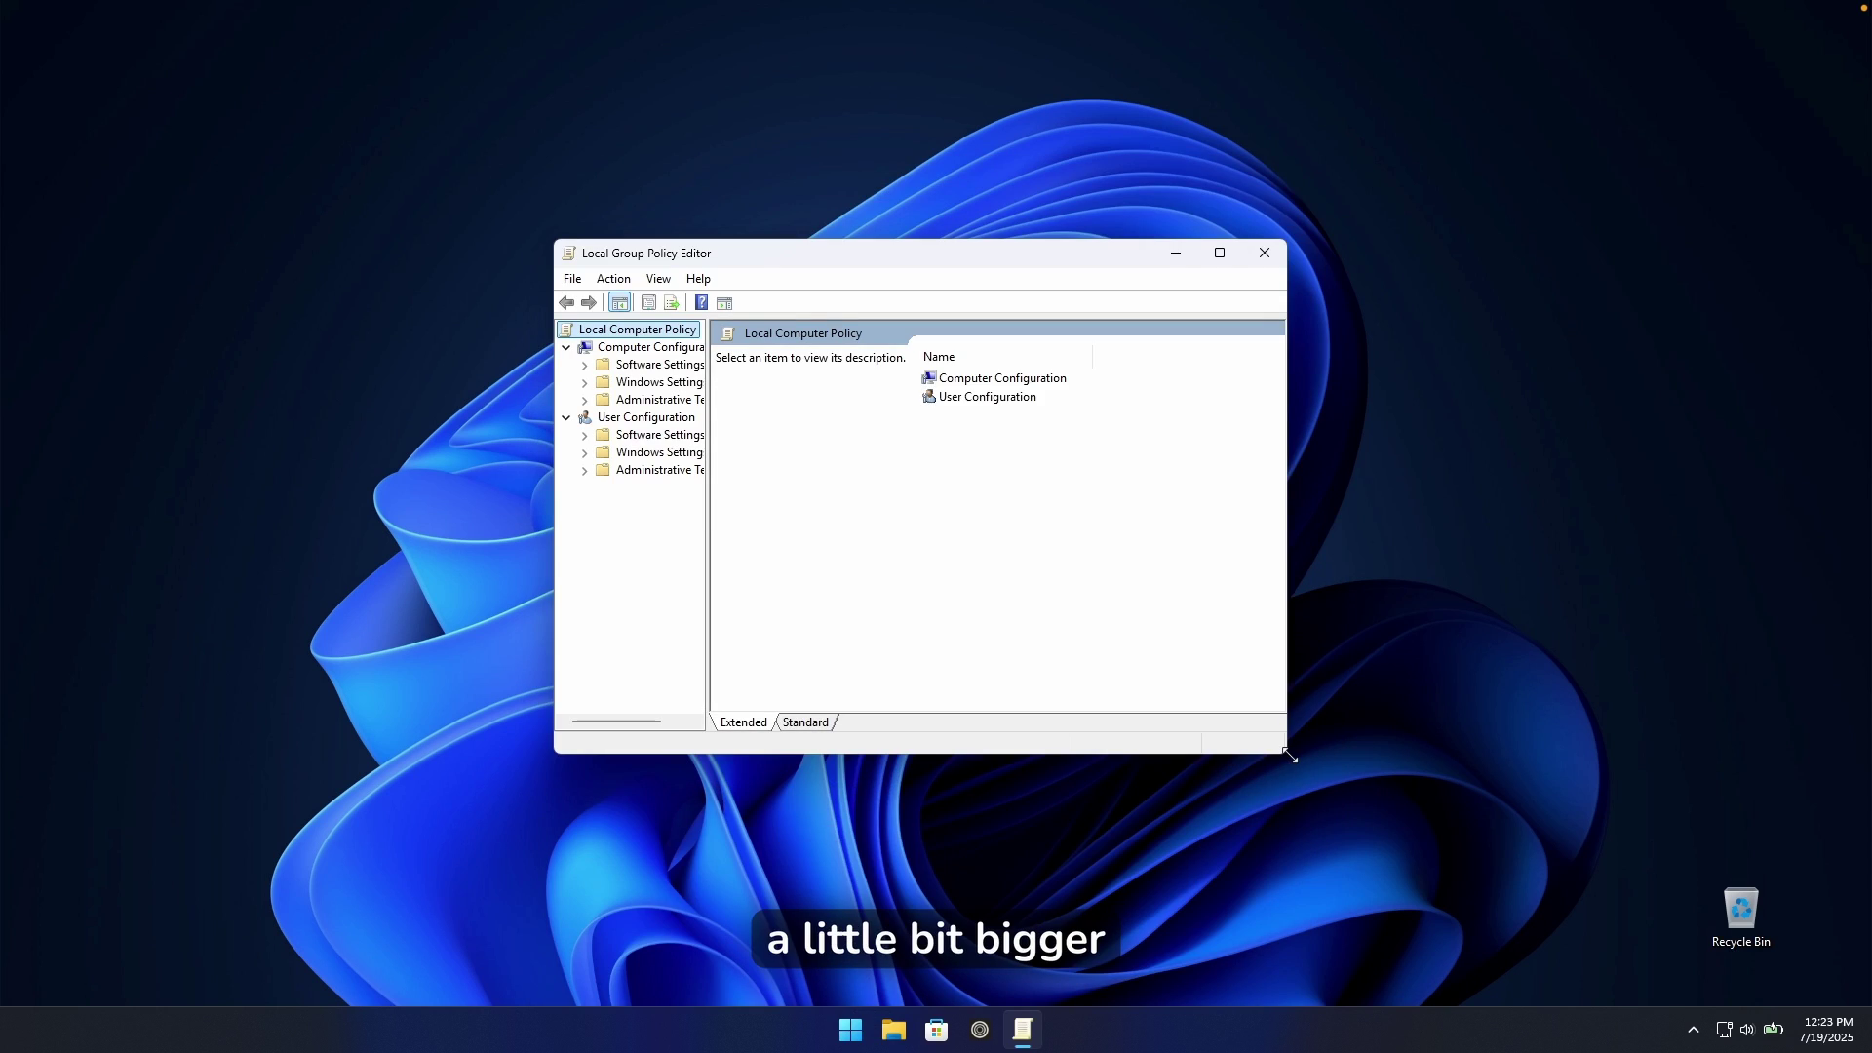
pyautogui.moveTo(1289, 754); pyautogui.dragTo(1651, 813)
pyautogui.moveTo(707, 502); pyautogui.dragTo(792, 507)
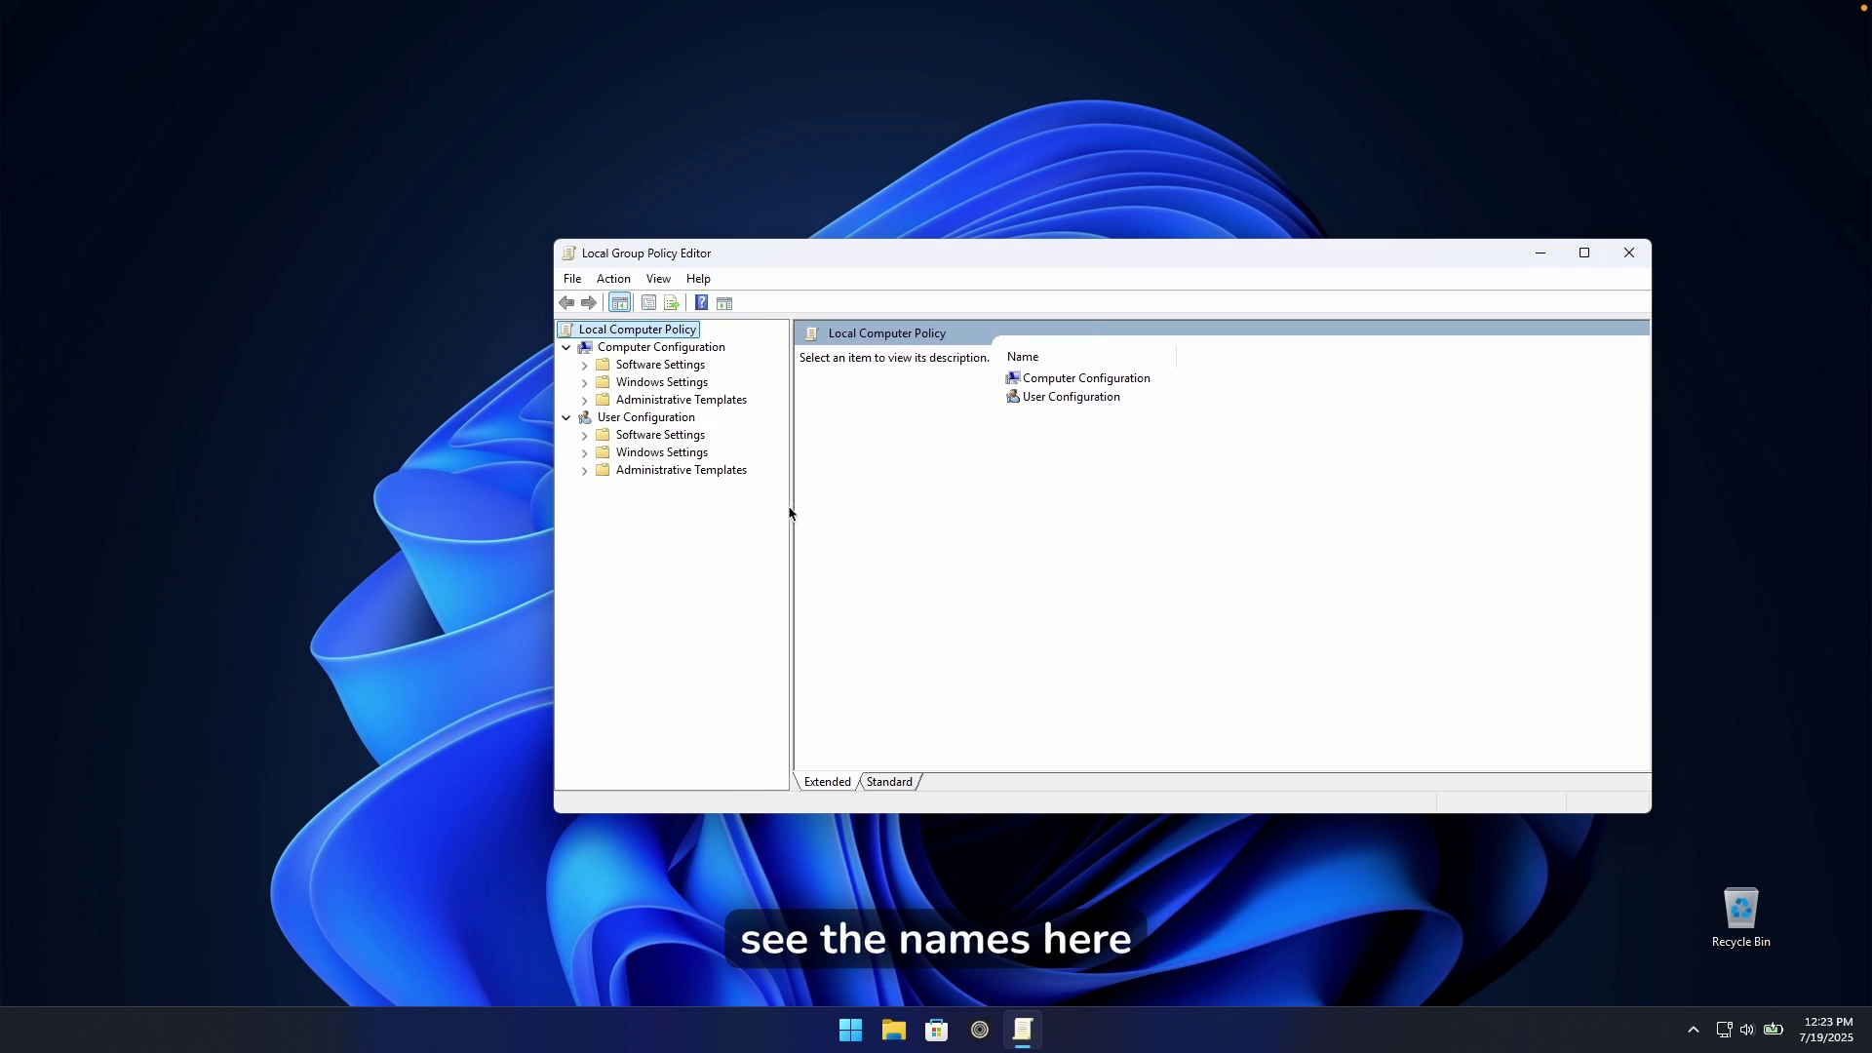
pyautogui.moveTo(868, 254); pyautogui.dragTo(741, 251)
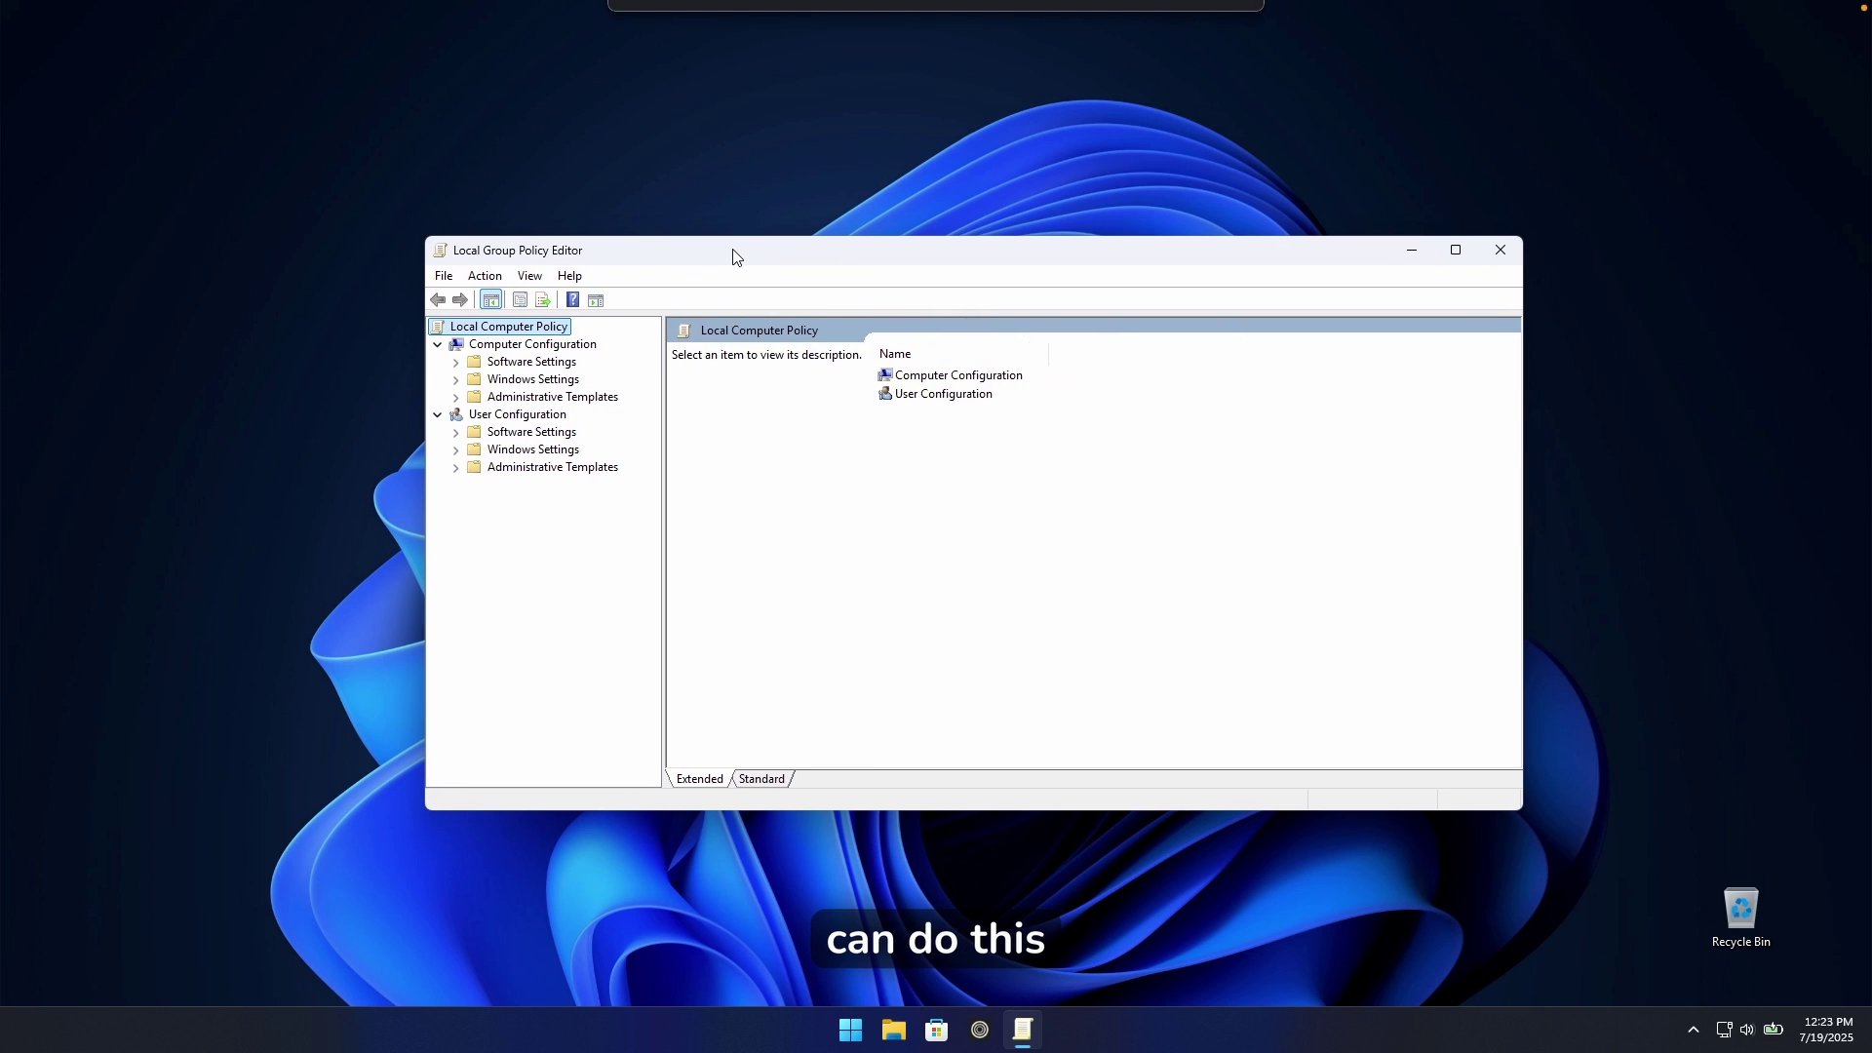
# - Open the Windows Copilot policy folder under User Configuration, Administrative Templates, Windows Components
pyautogui.click(542, 417)
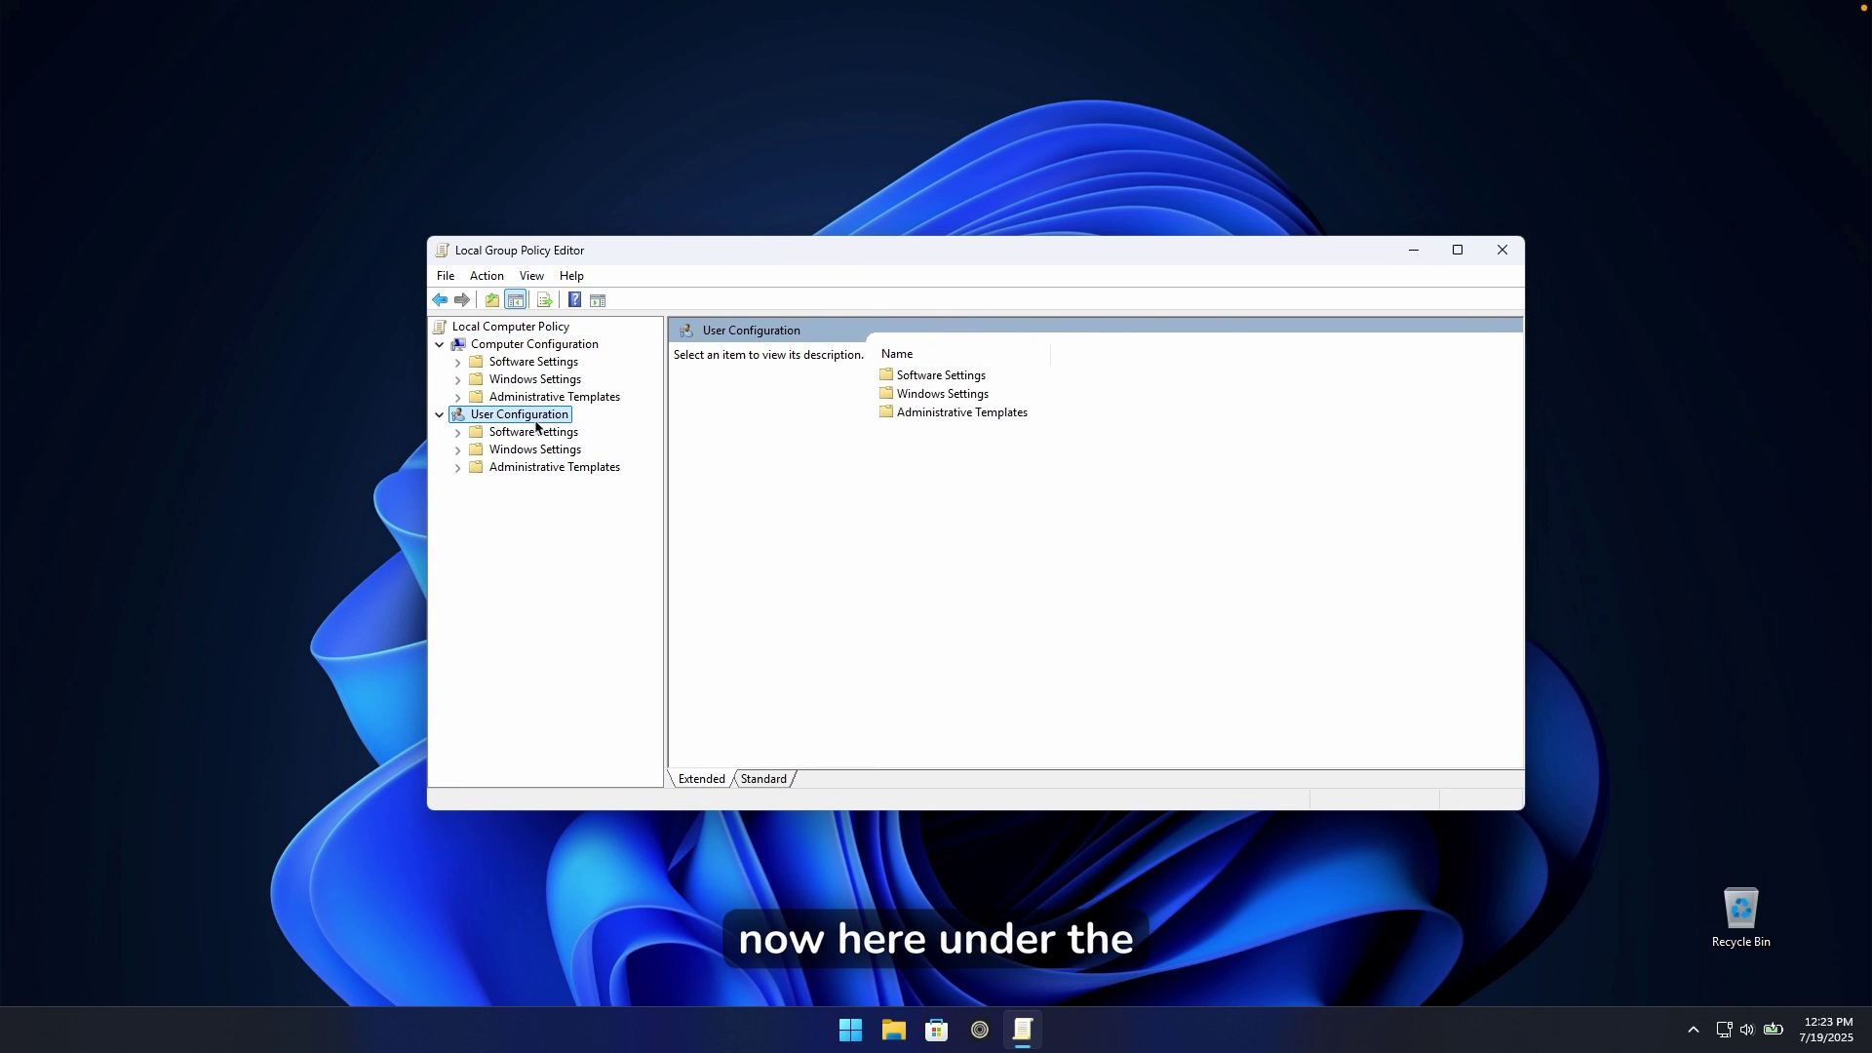
pyautogui.click(457, 469)
pyautogui.click(526, 469)
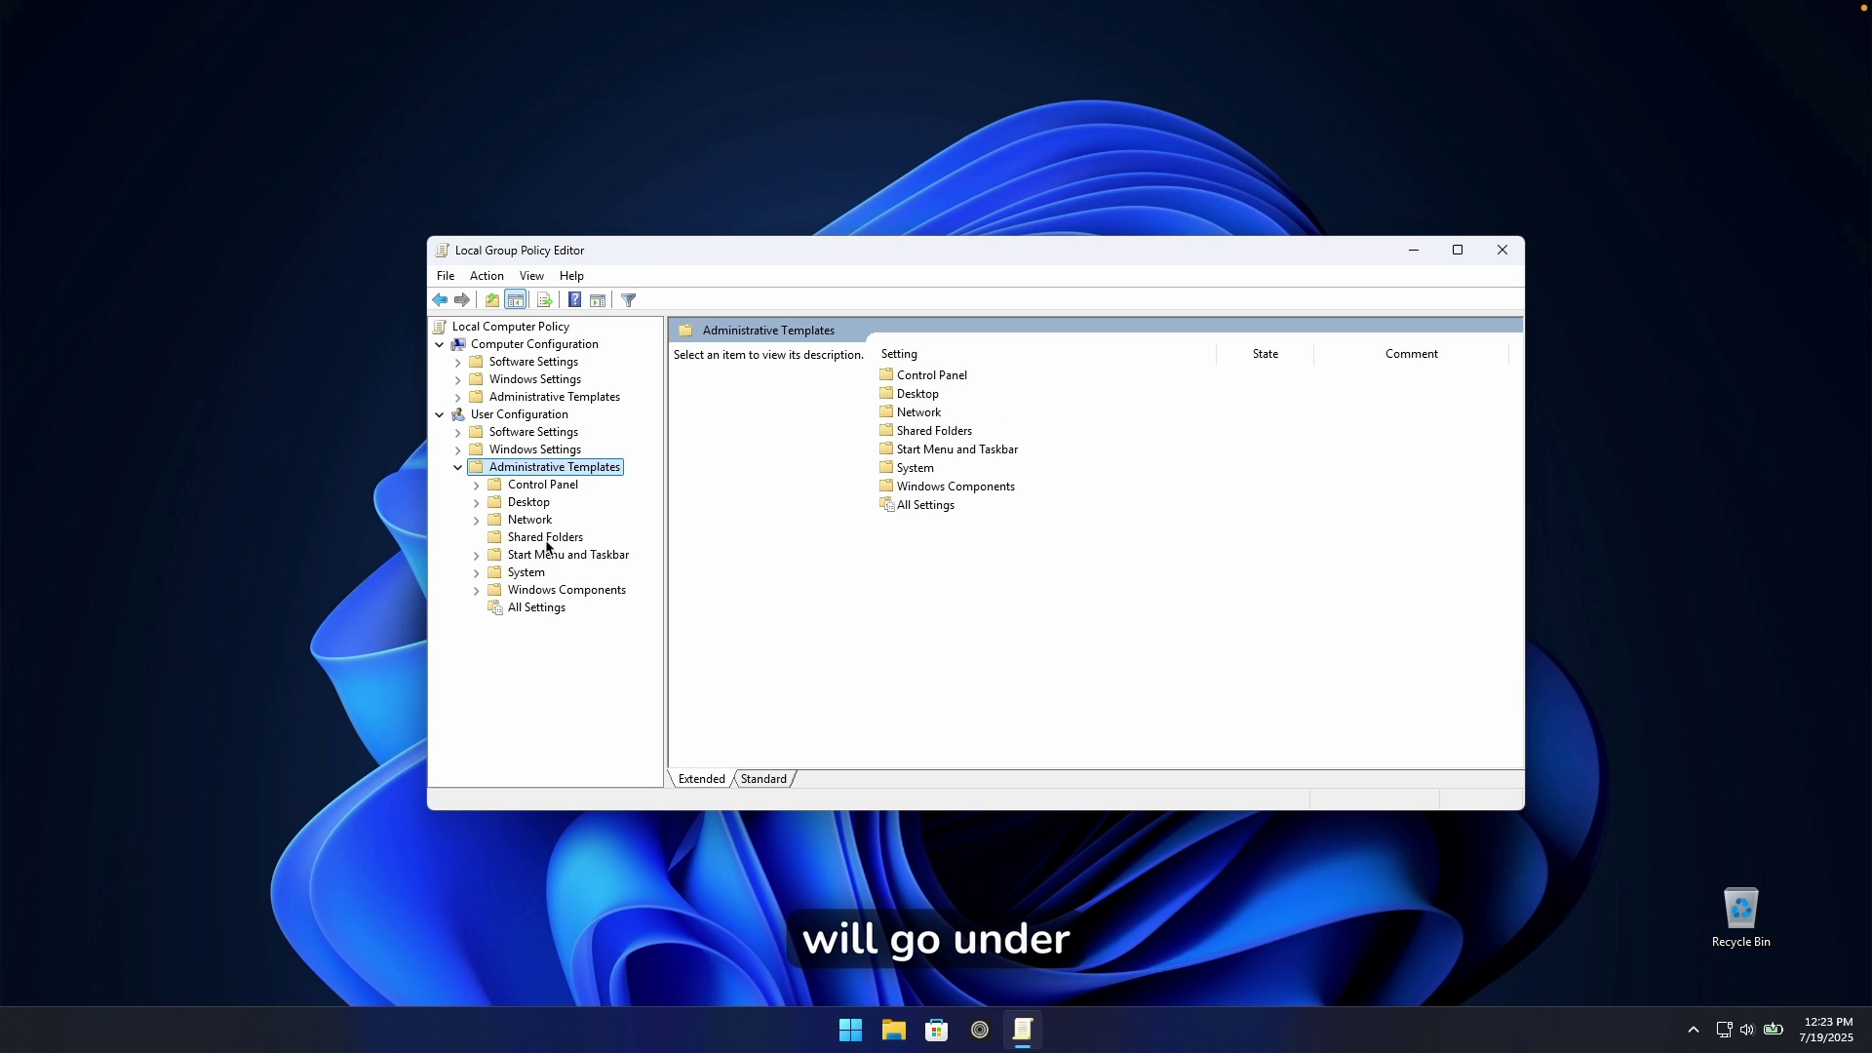
pyautogui.click(477, 591)
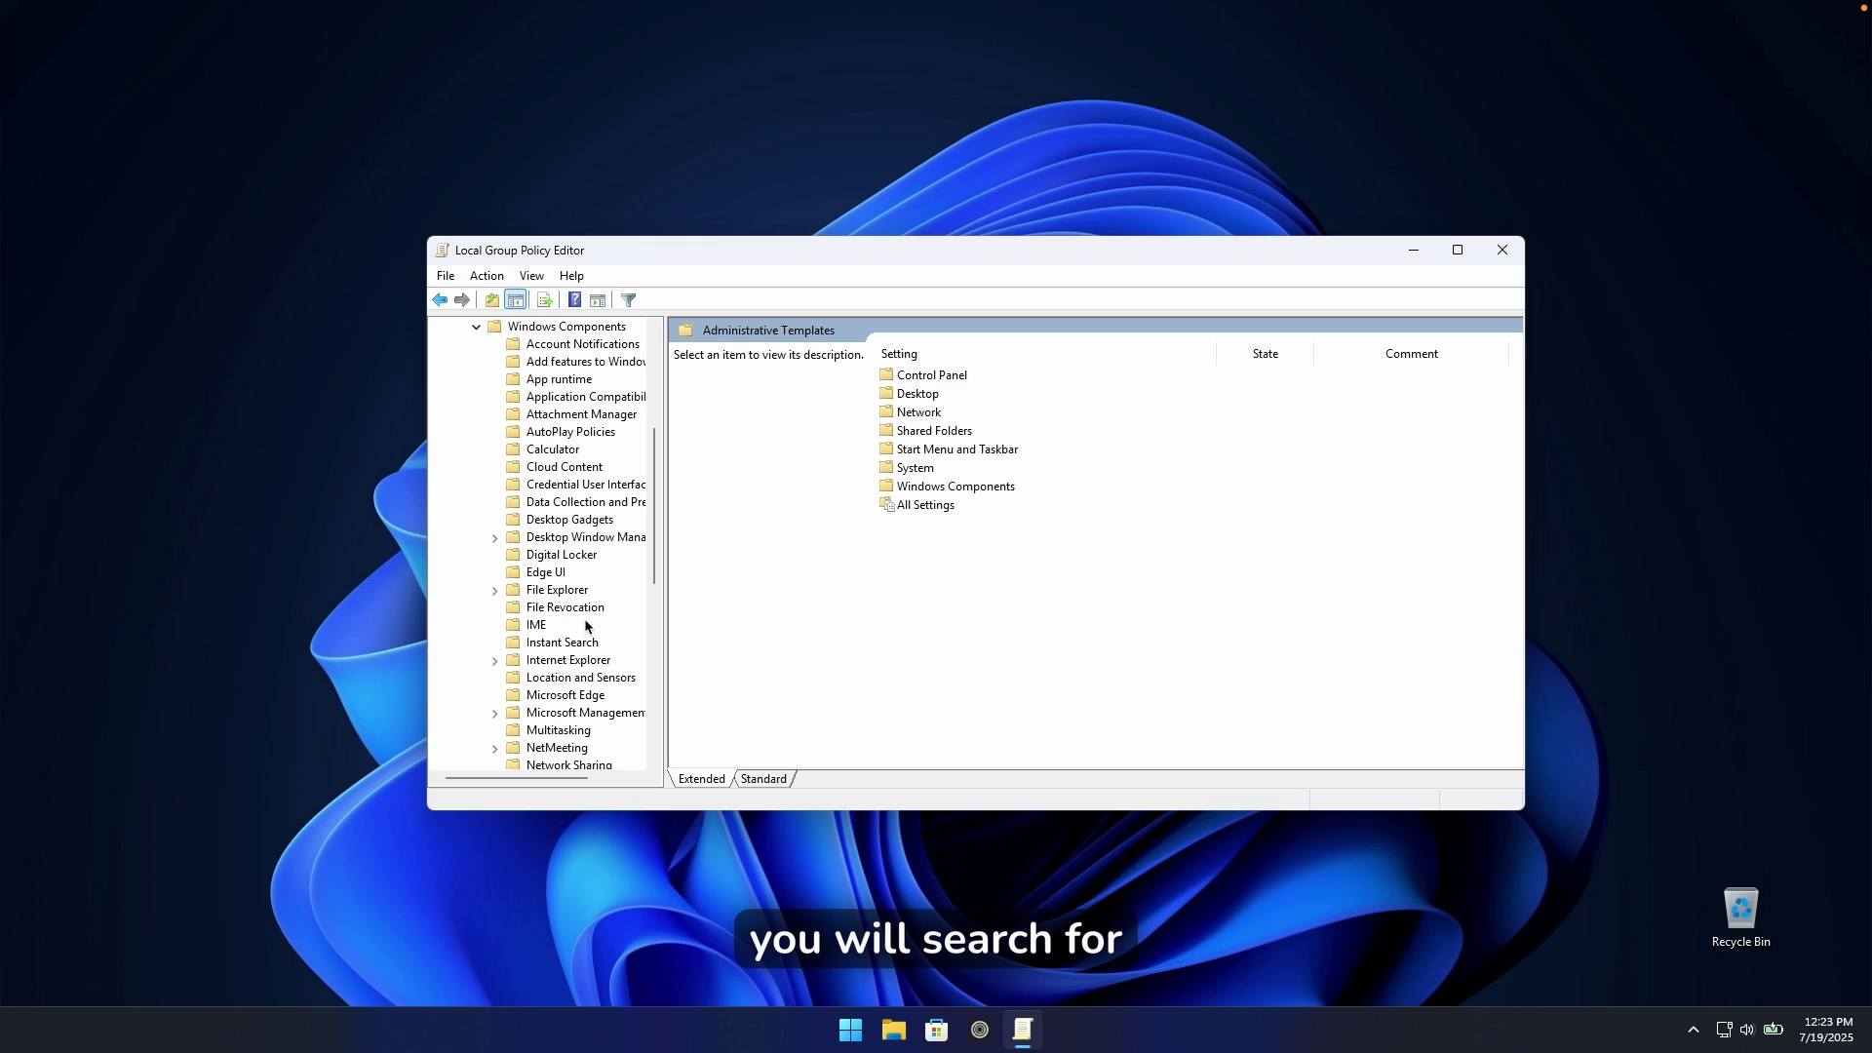
pyautogui.moveTo(656, 534); pyautogui.dragTo(662, 655)
pyautogui.click(571, 660)
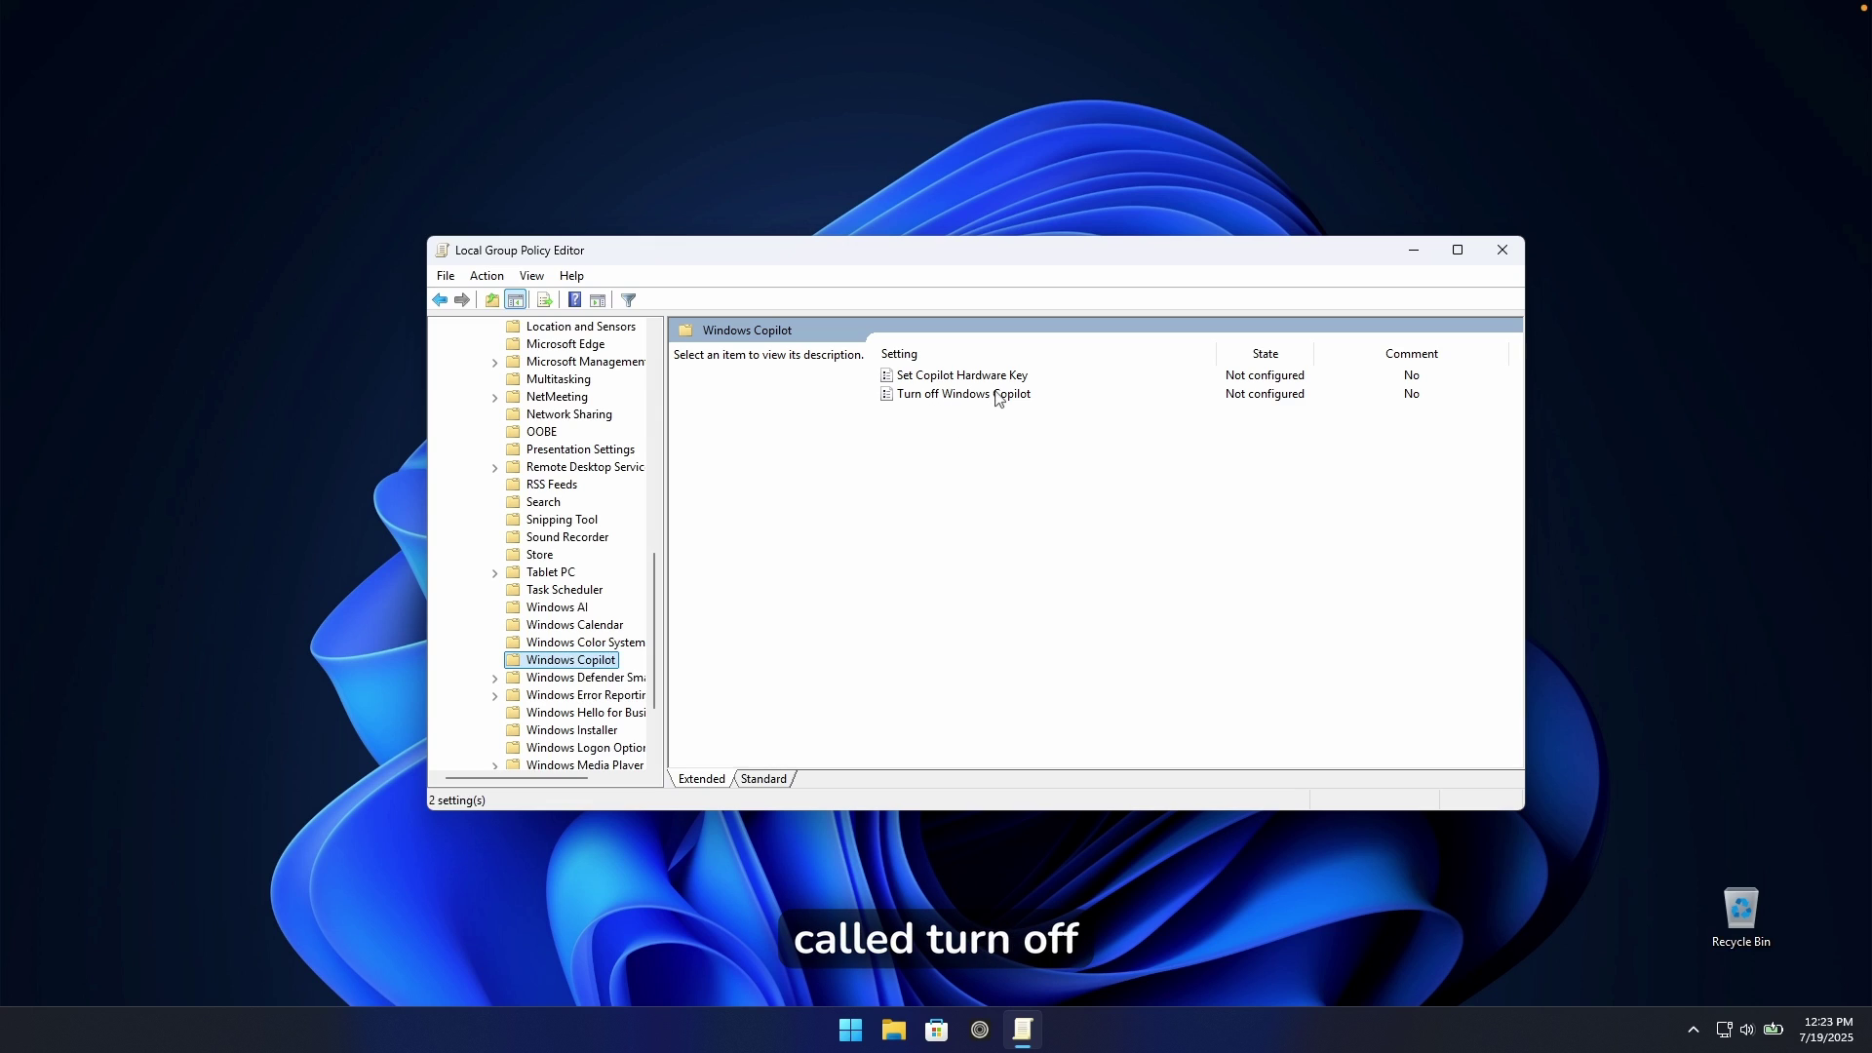
# - Set the "Turn off Windows Copilot" policy to Enabled and apply it
pyautogui.click(1024, 396)
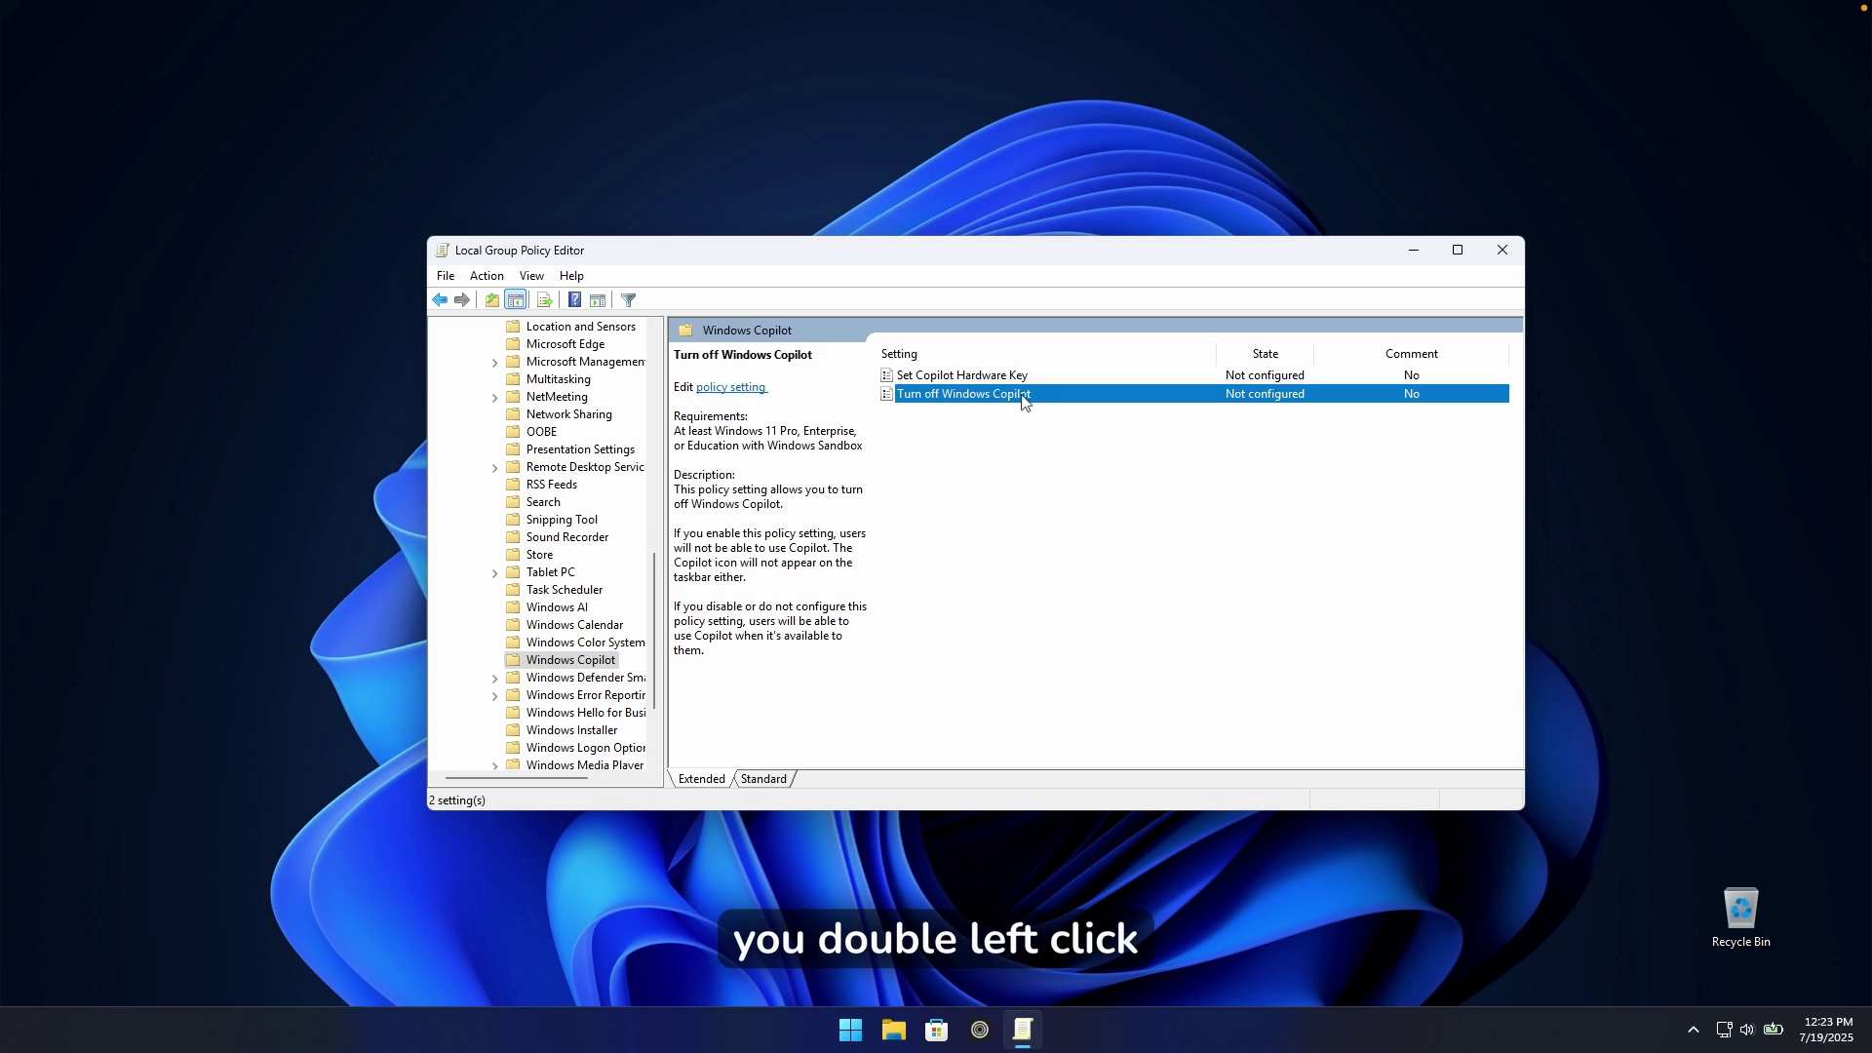
pyautogui.doubleClick(1024, 395)
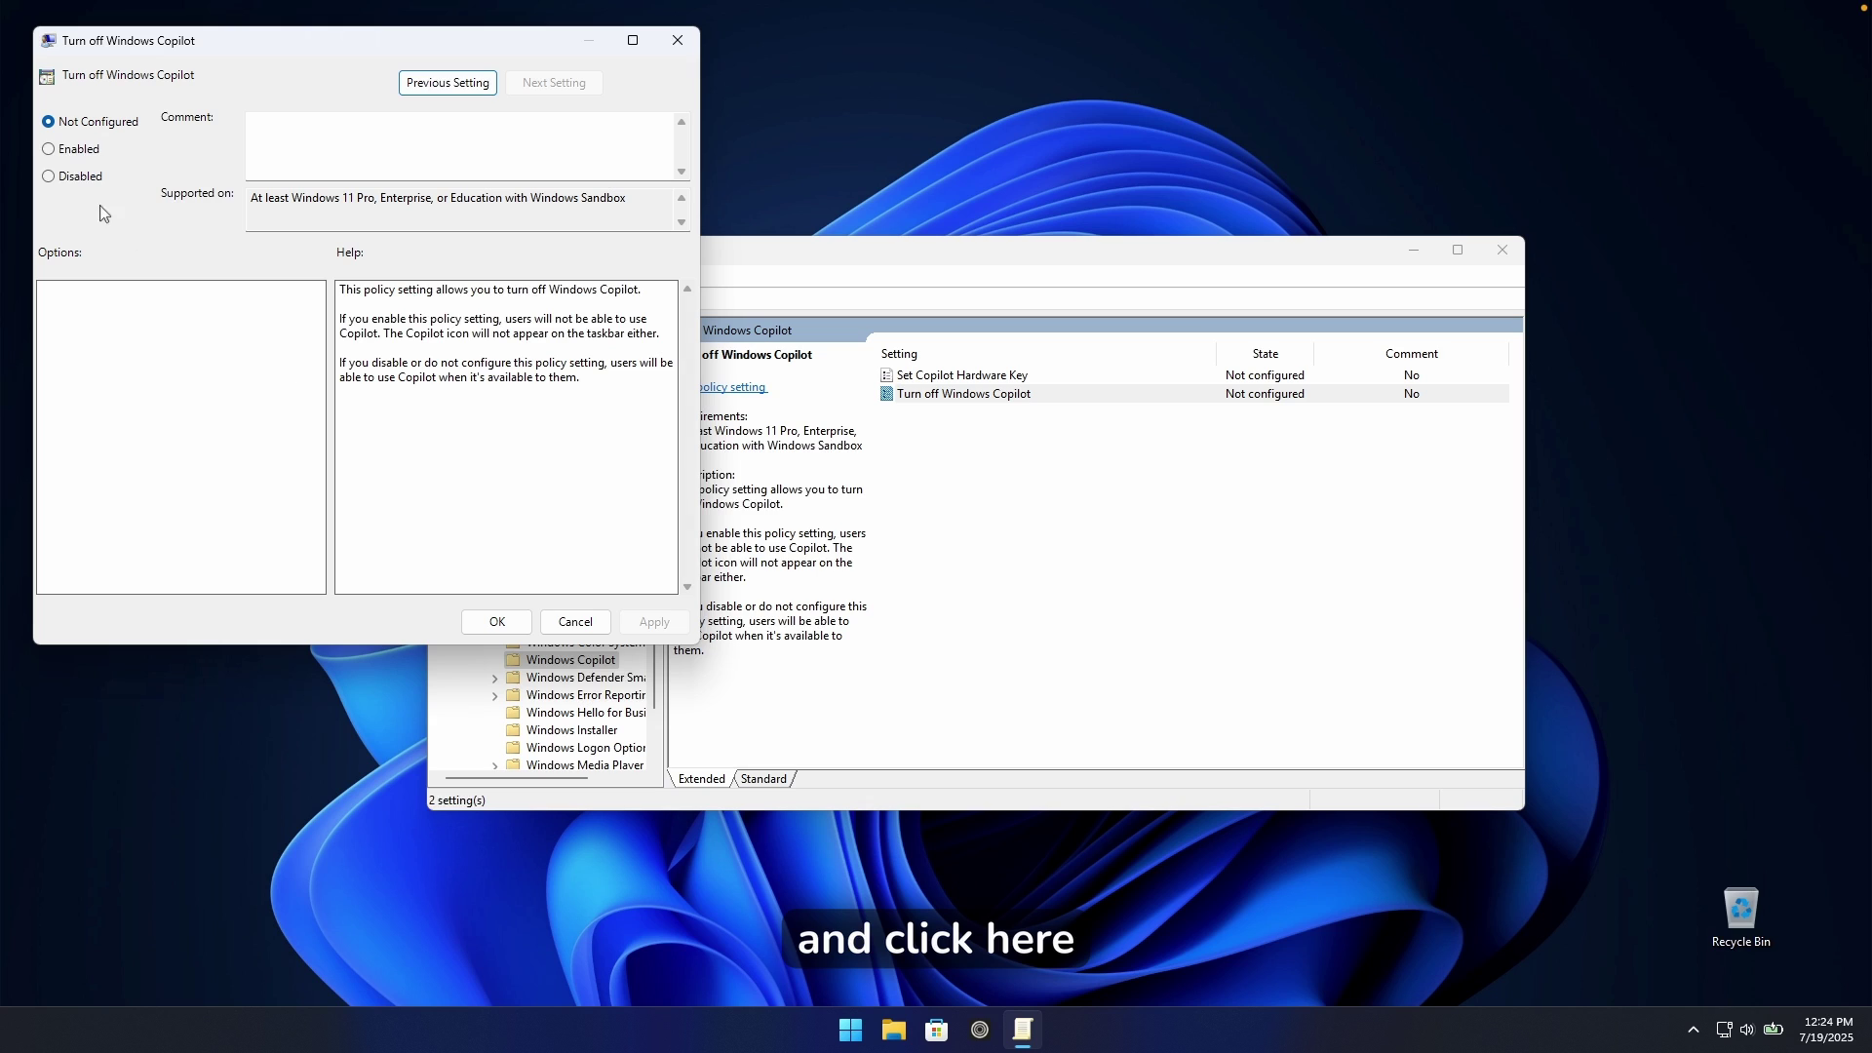
pyautogui.click(50, 149)
pyautogui.click(653, 622)
pyautogui.click(517, 625)
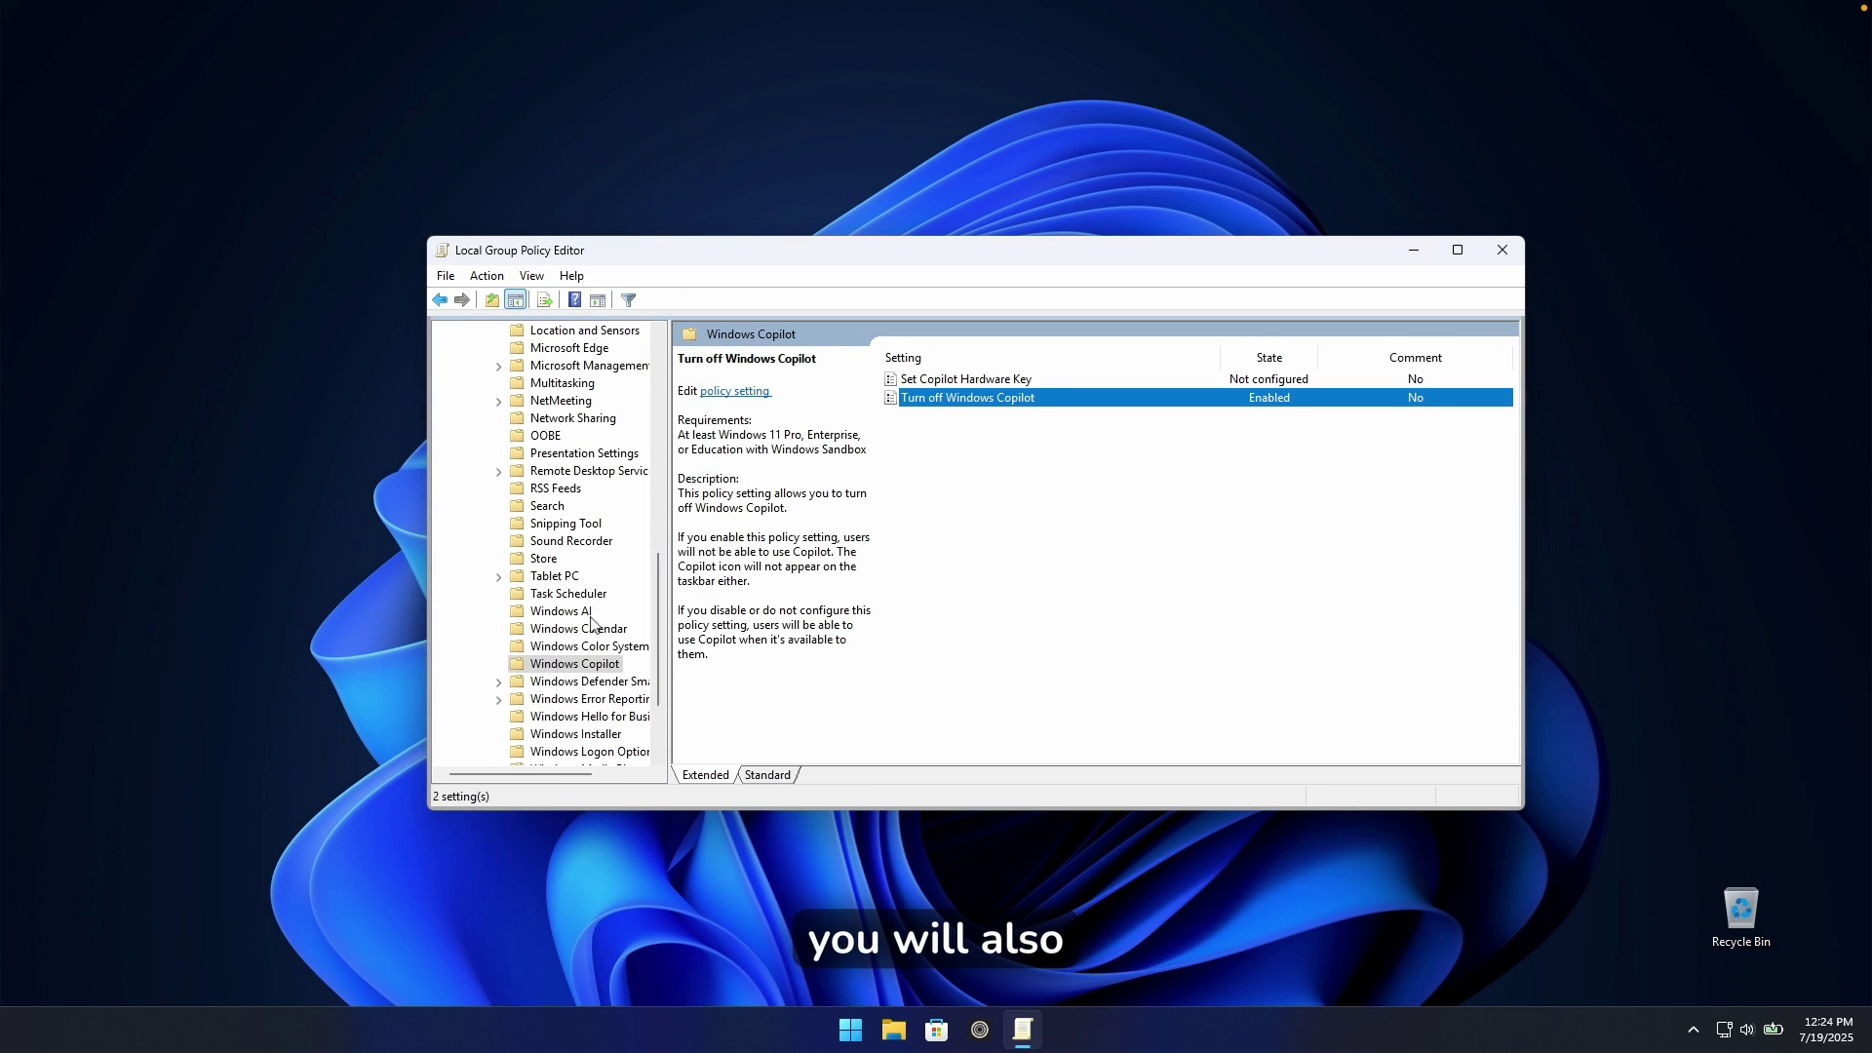
# - Set the "Turn off saving snapshots for use with Recall" policy in the Windows AI folder to Enabled and apply it
pyautogui.click(572, 612)
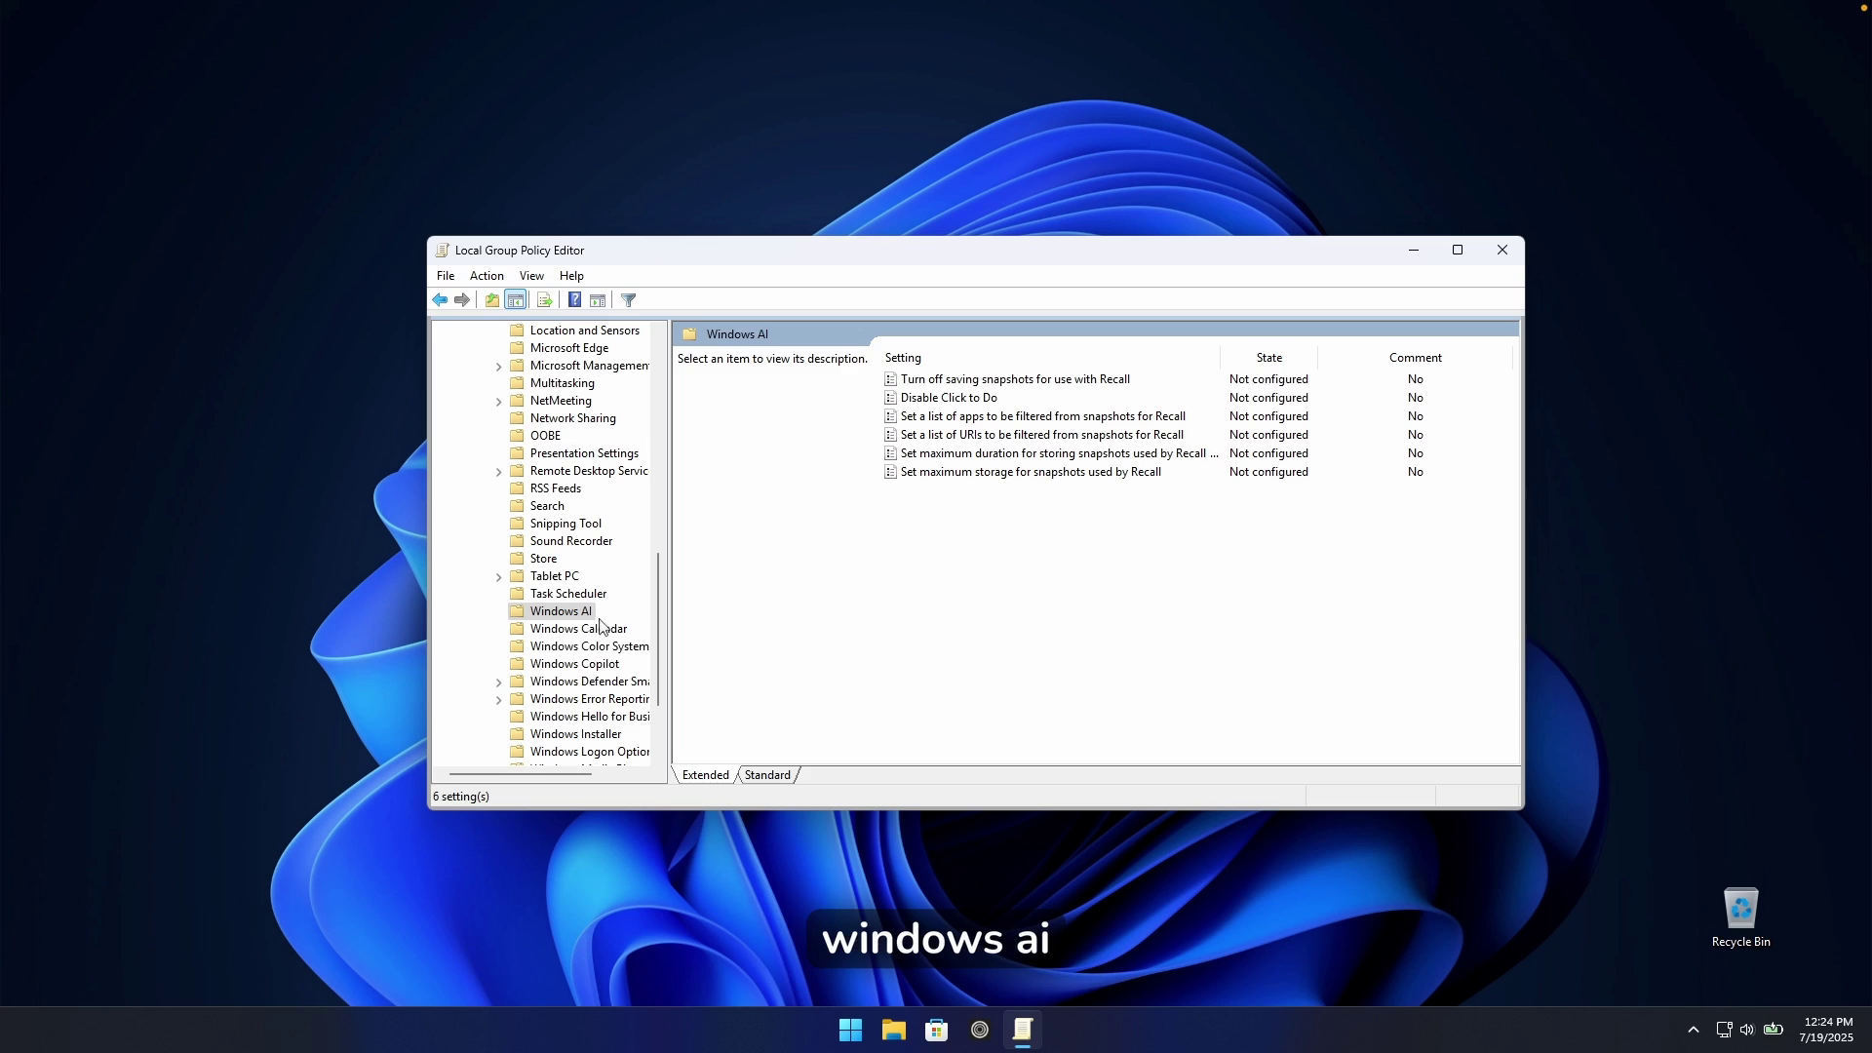
pyautogui.click(1008, 381)
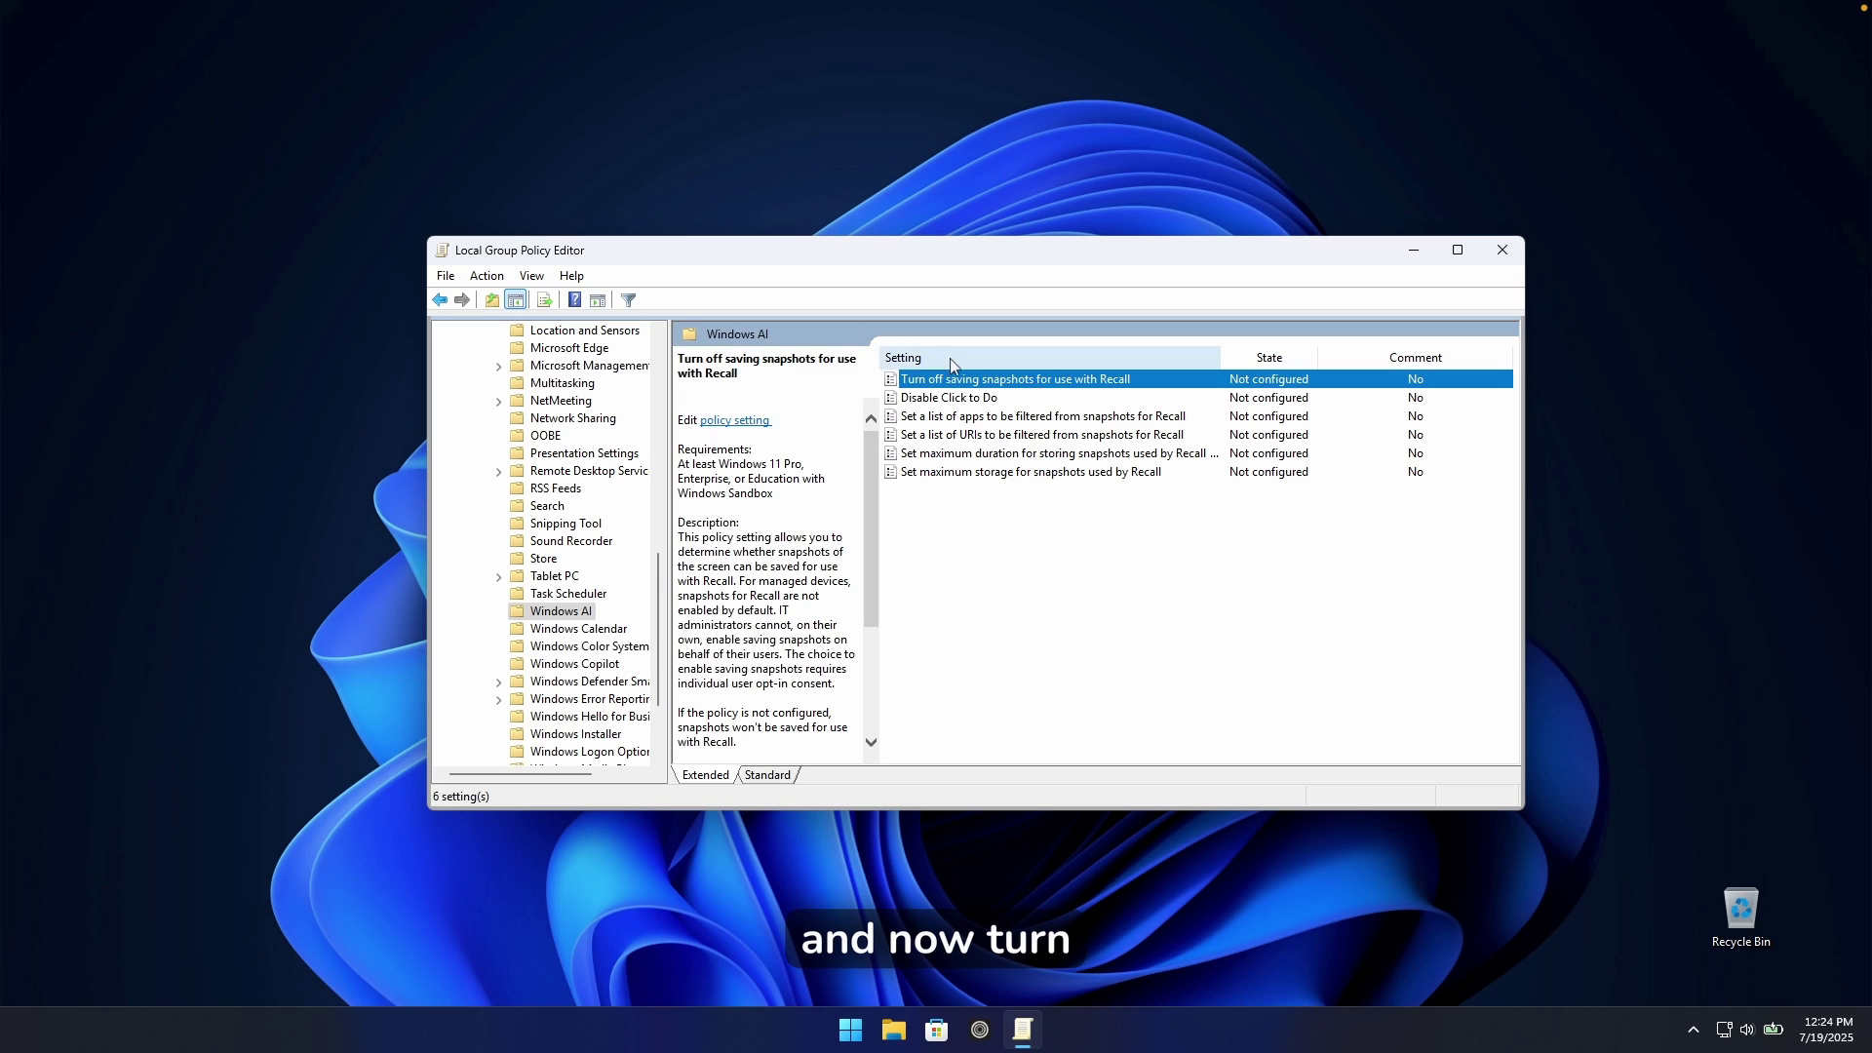
pyautogui.doubleClick(1097, 381)
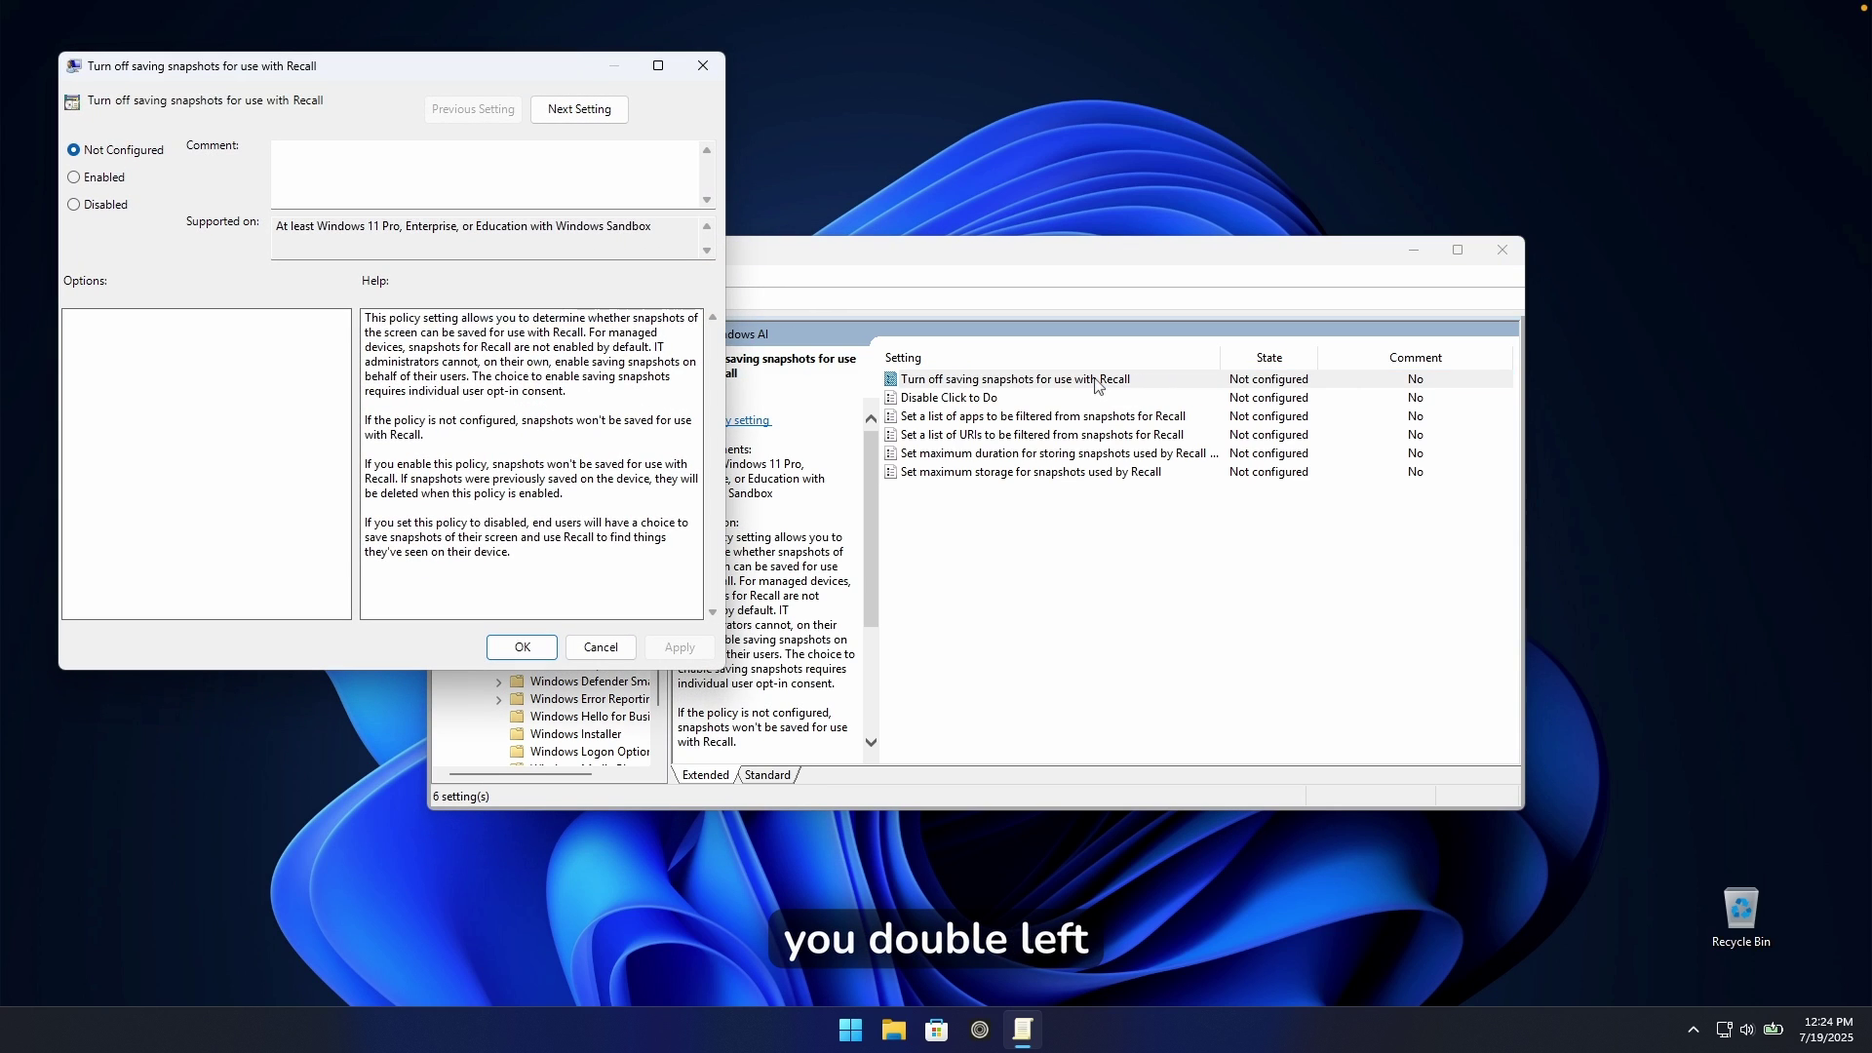
pyautogui.click(73, 178)
pyautogui.click(653, 647)
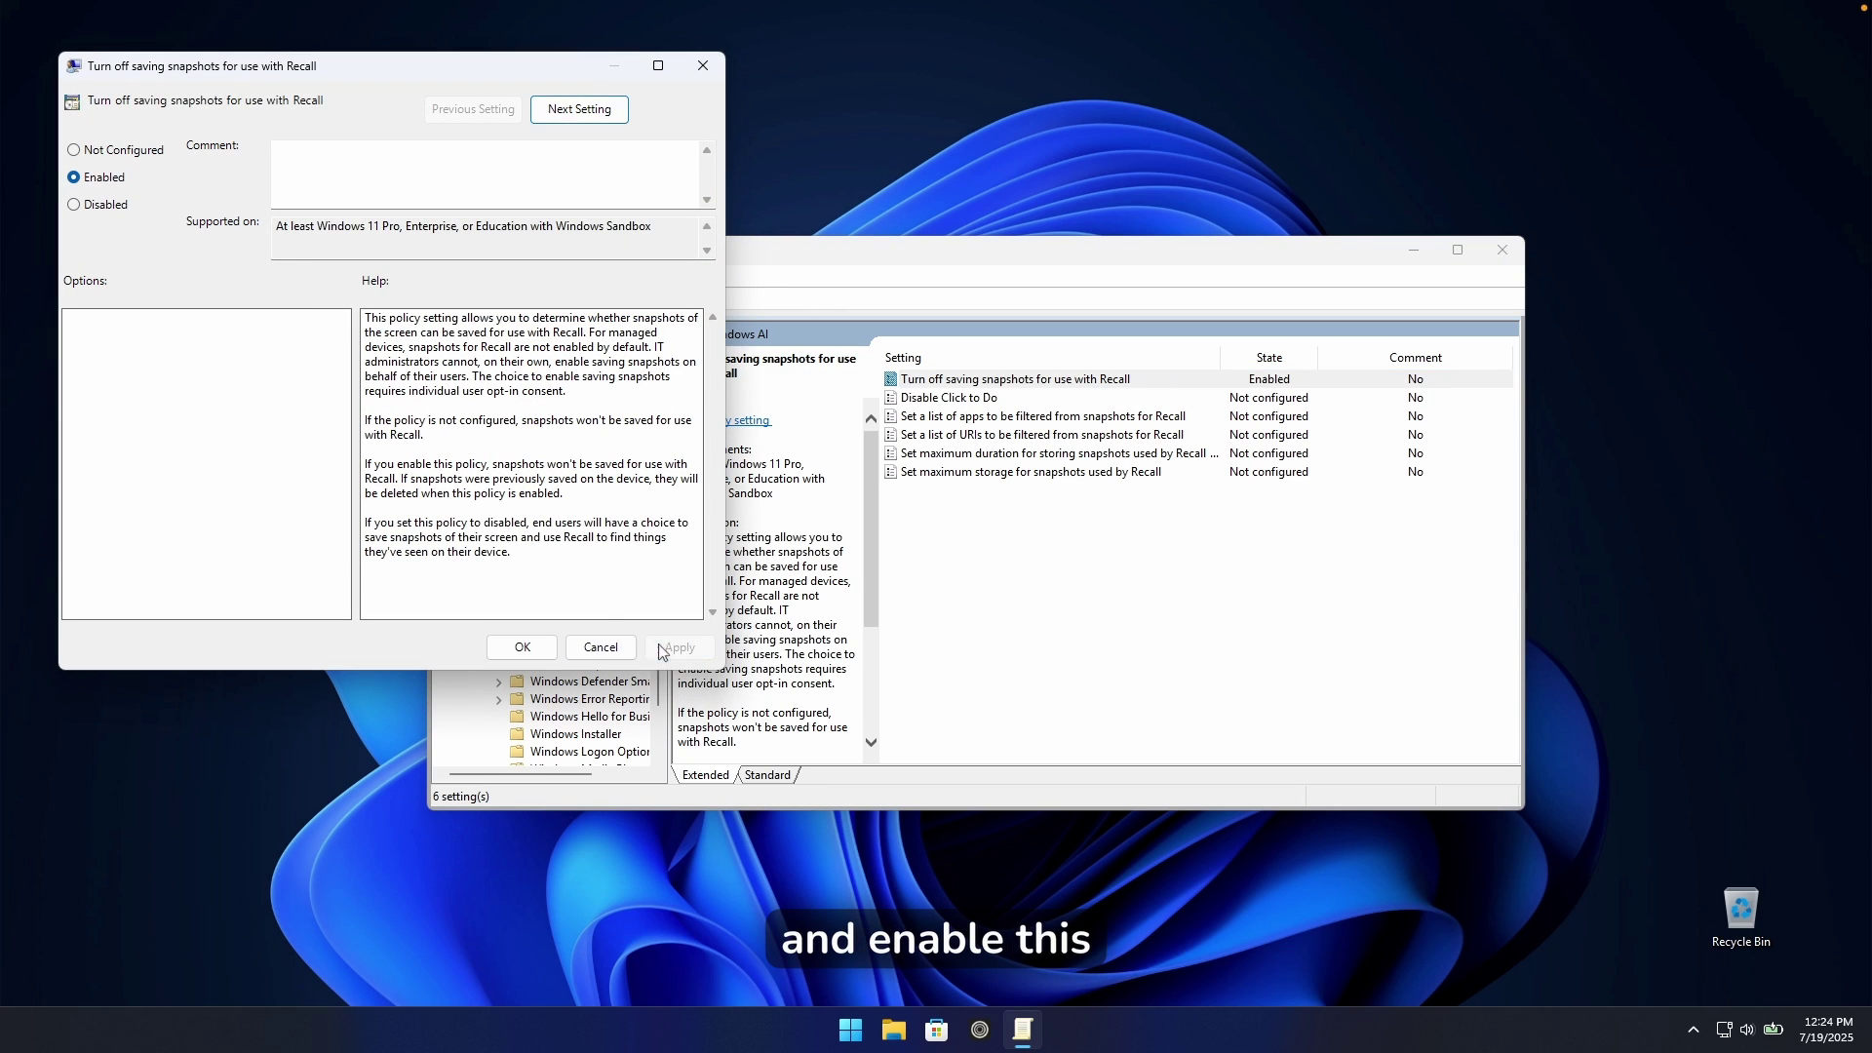
pyautogui.click(522, 647)
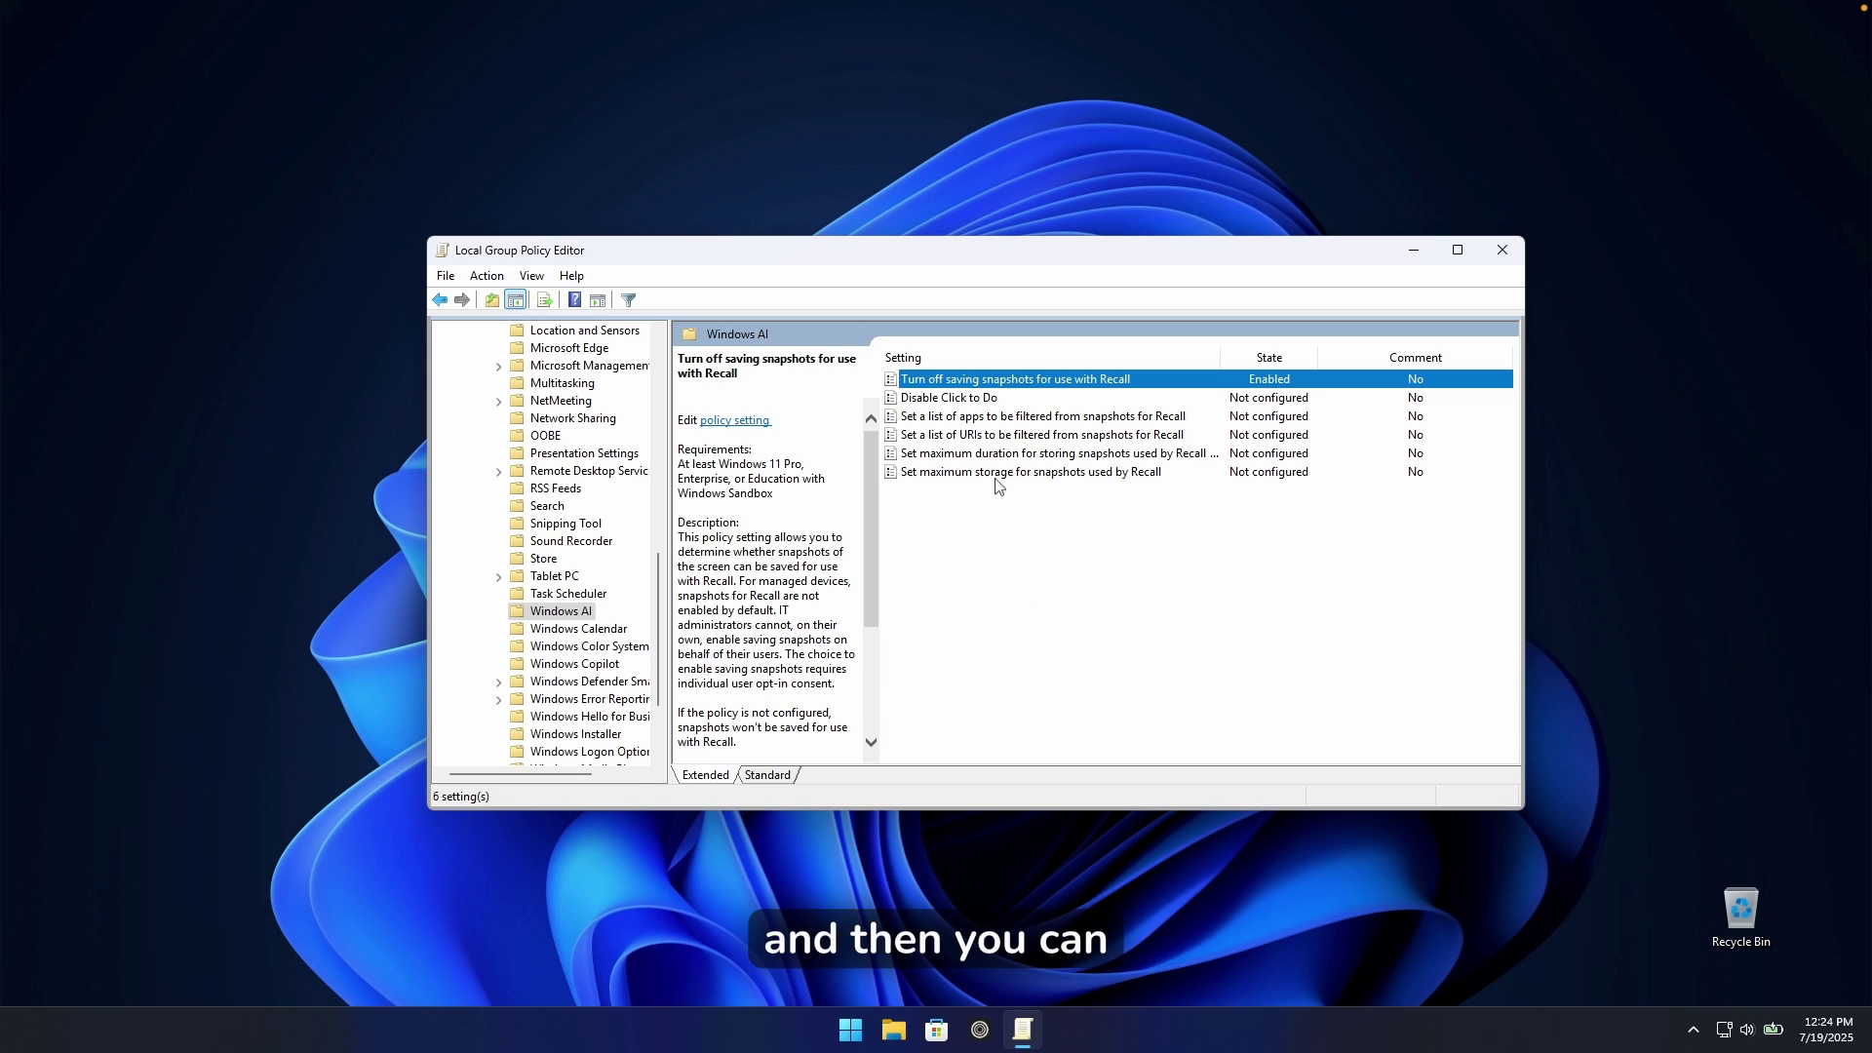
# - Set the "Disable Click to Do" policy in the Windows AI folder to Enabled
pyautogui.click(955, 400)
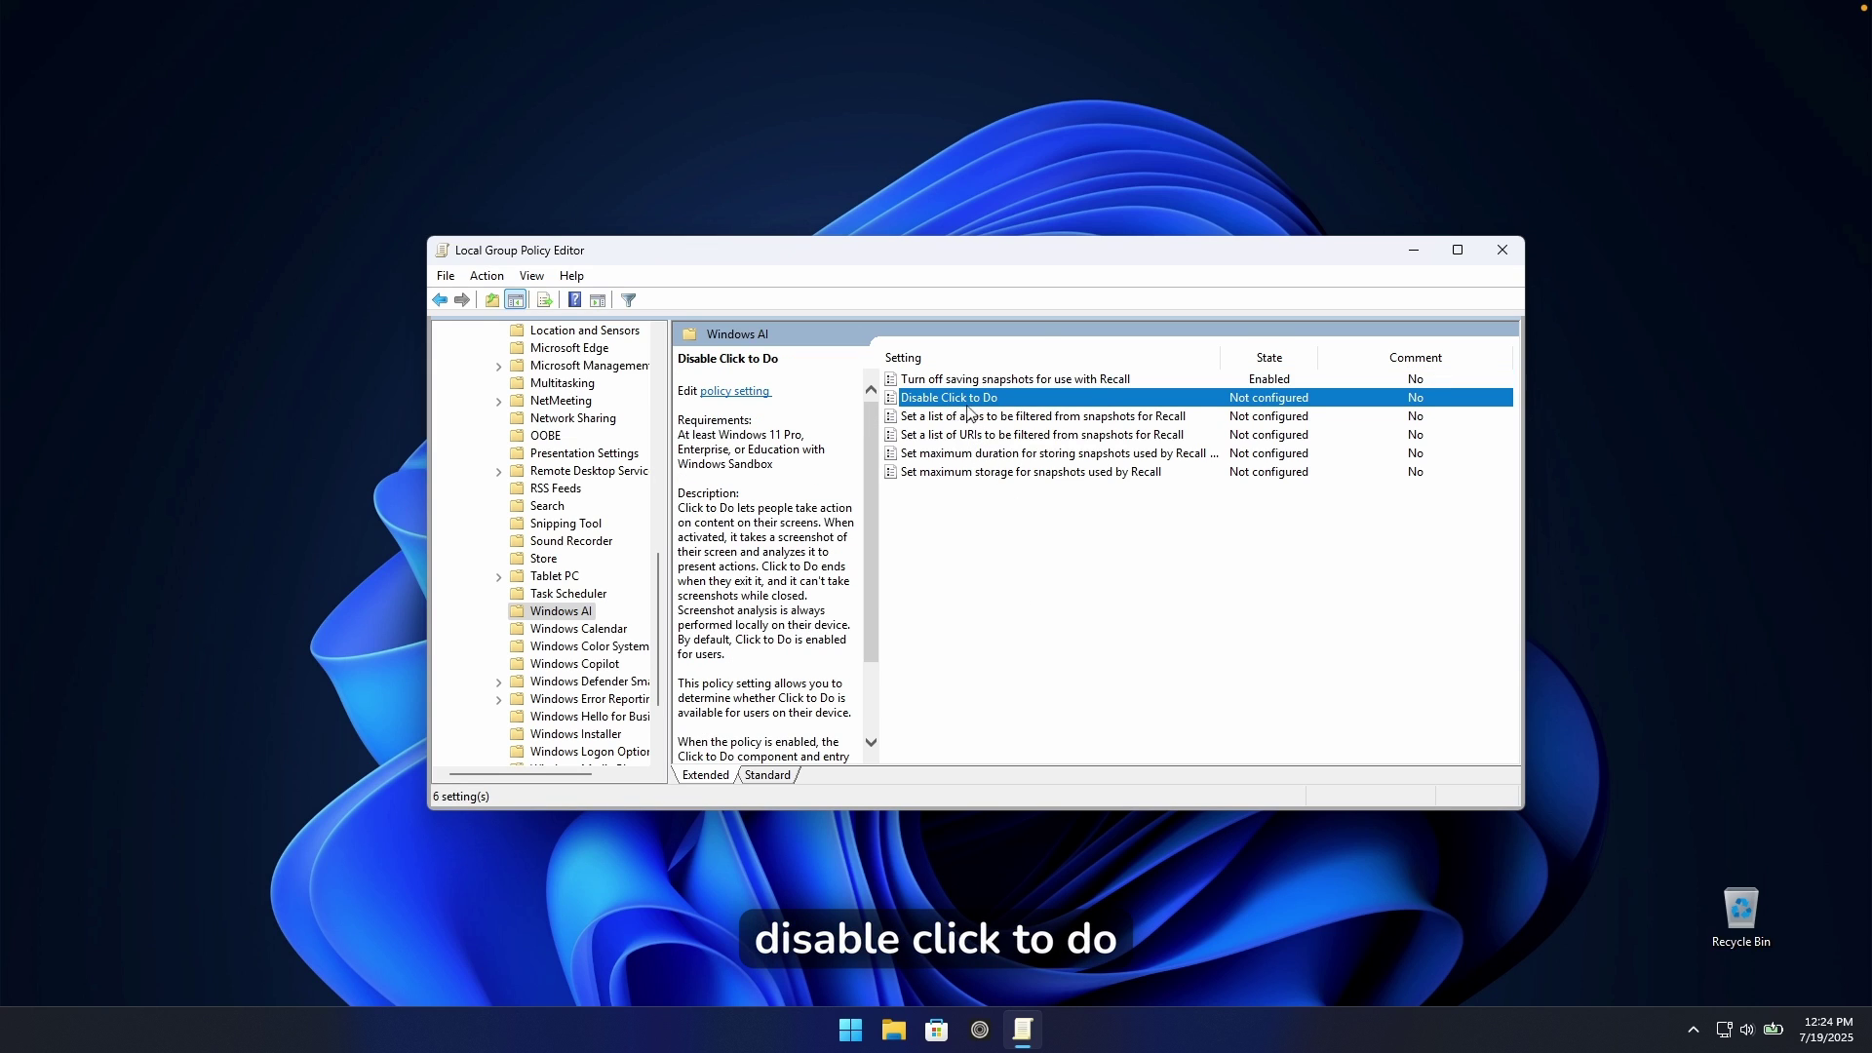
pyautogui.doubleClick(995, 399)
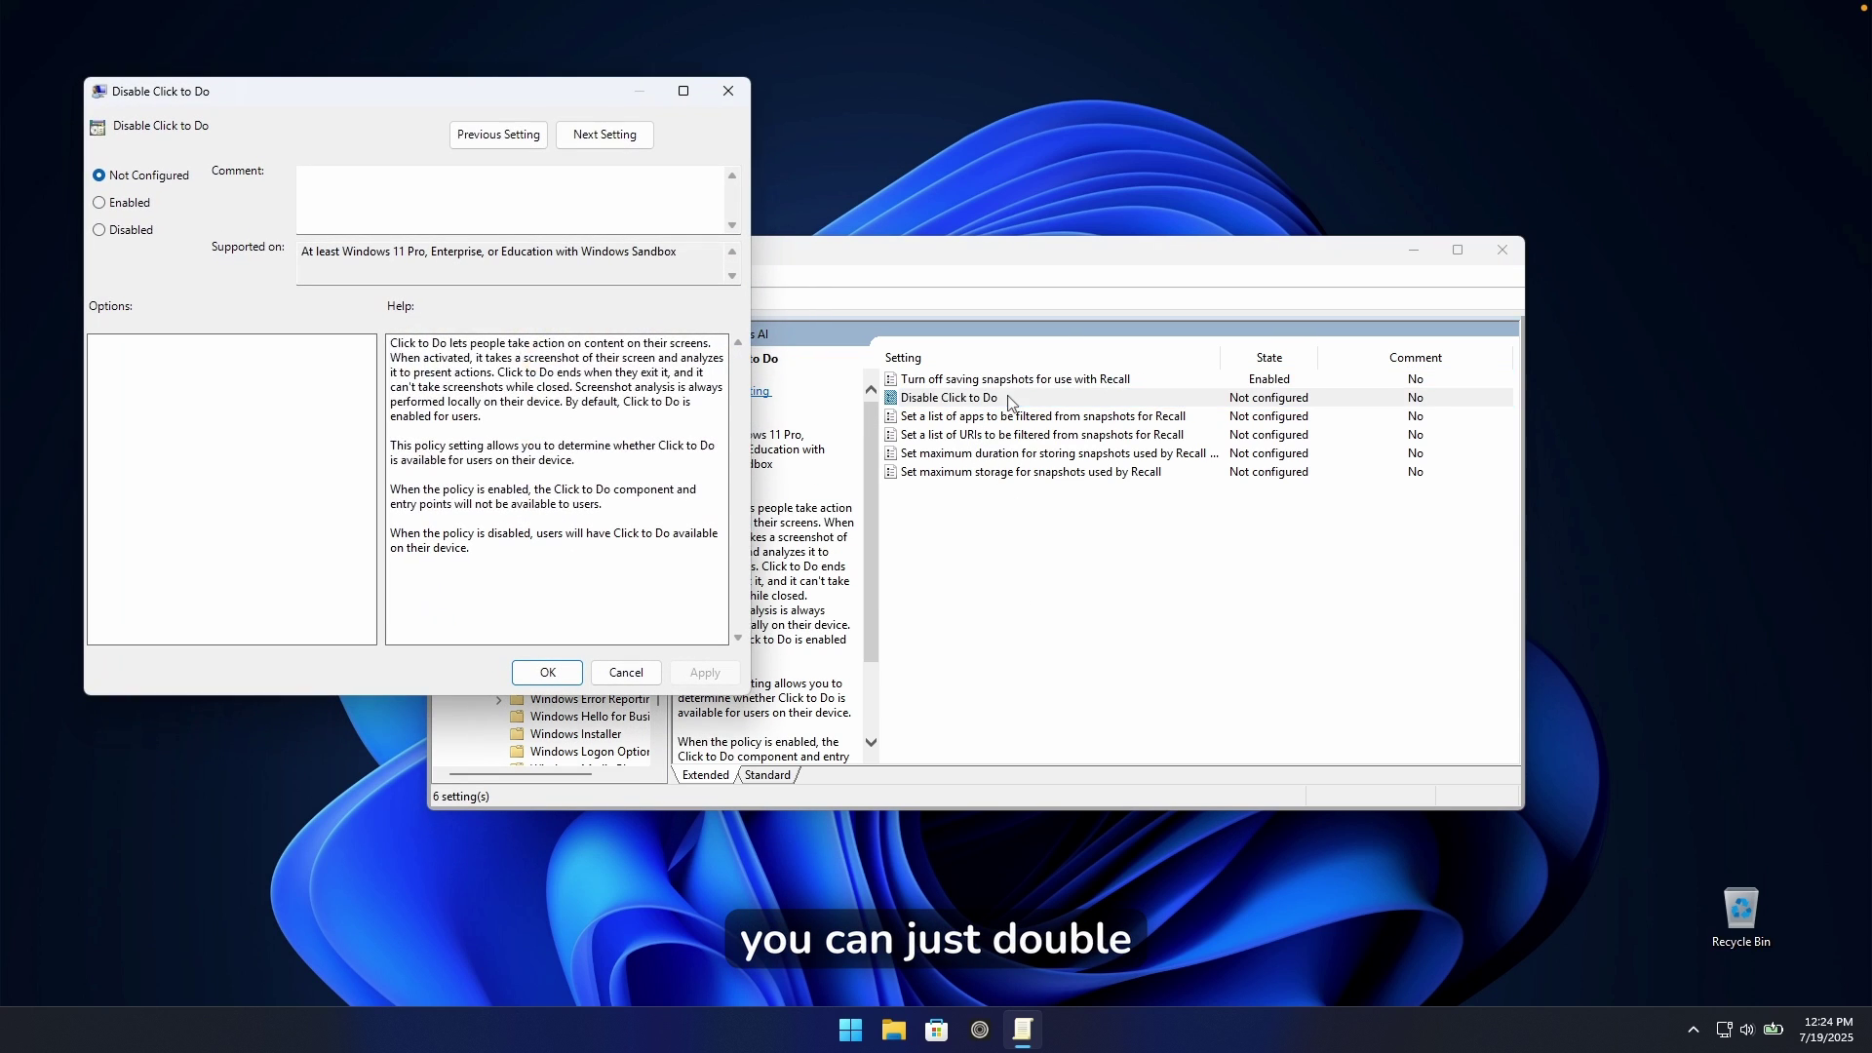
pyautogui.click(137, 202)
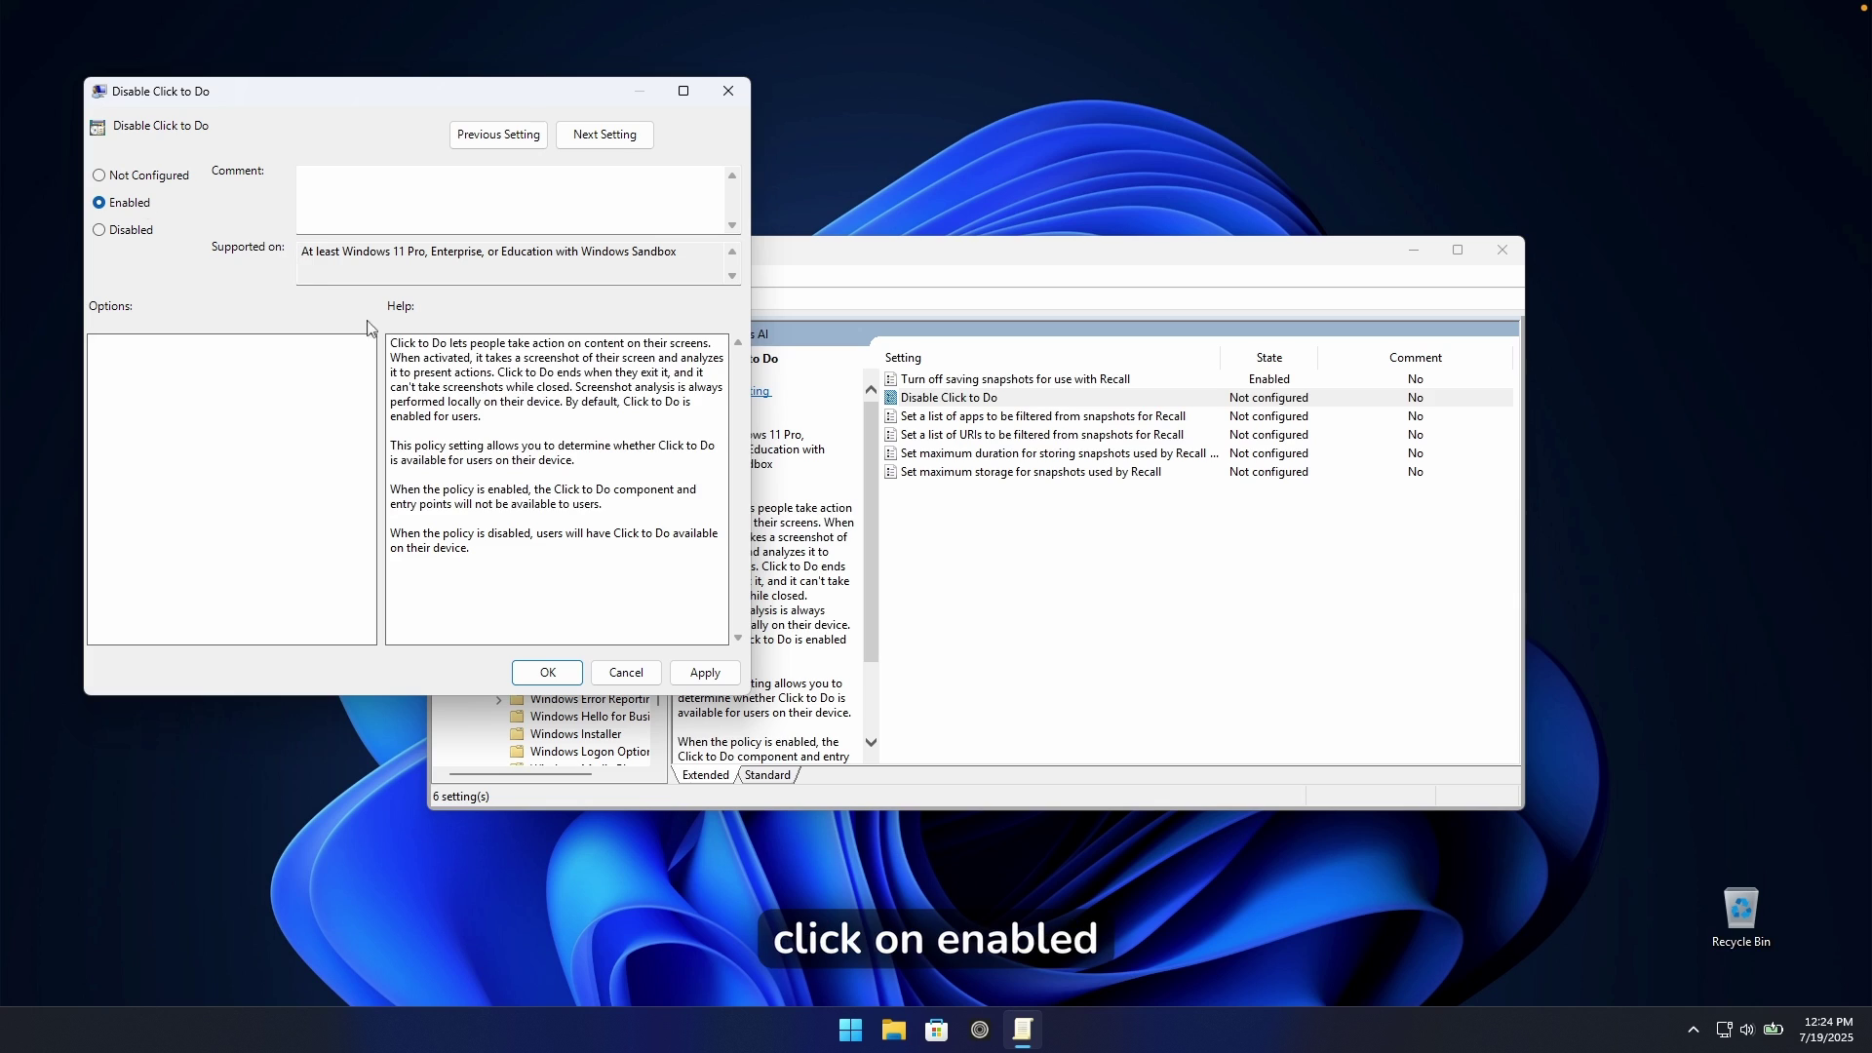
pyautogui.click(547, 673)
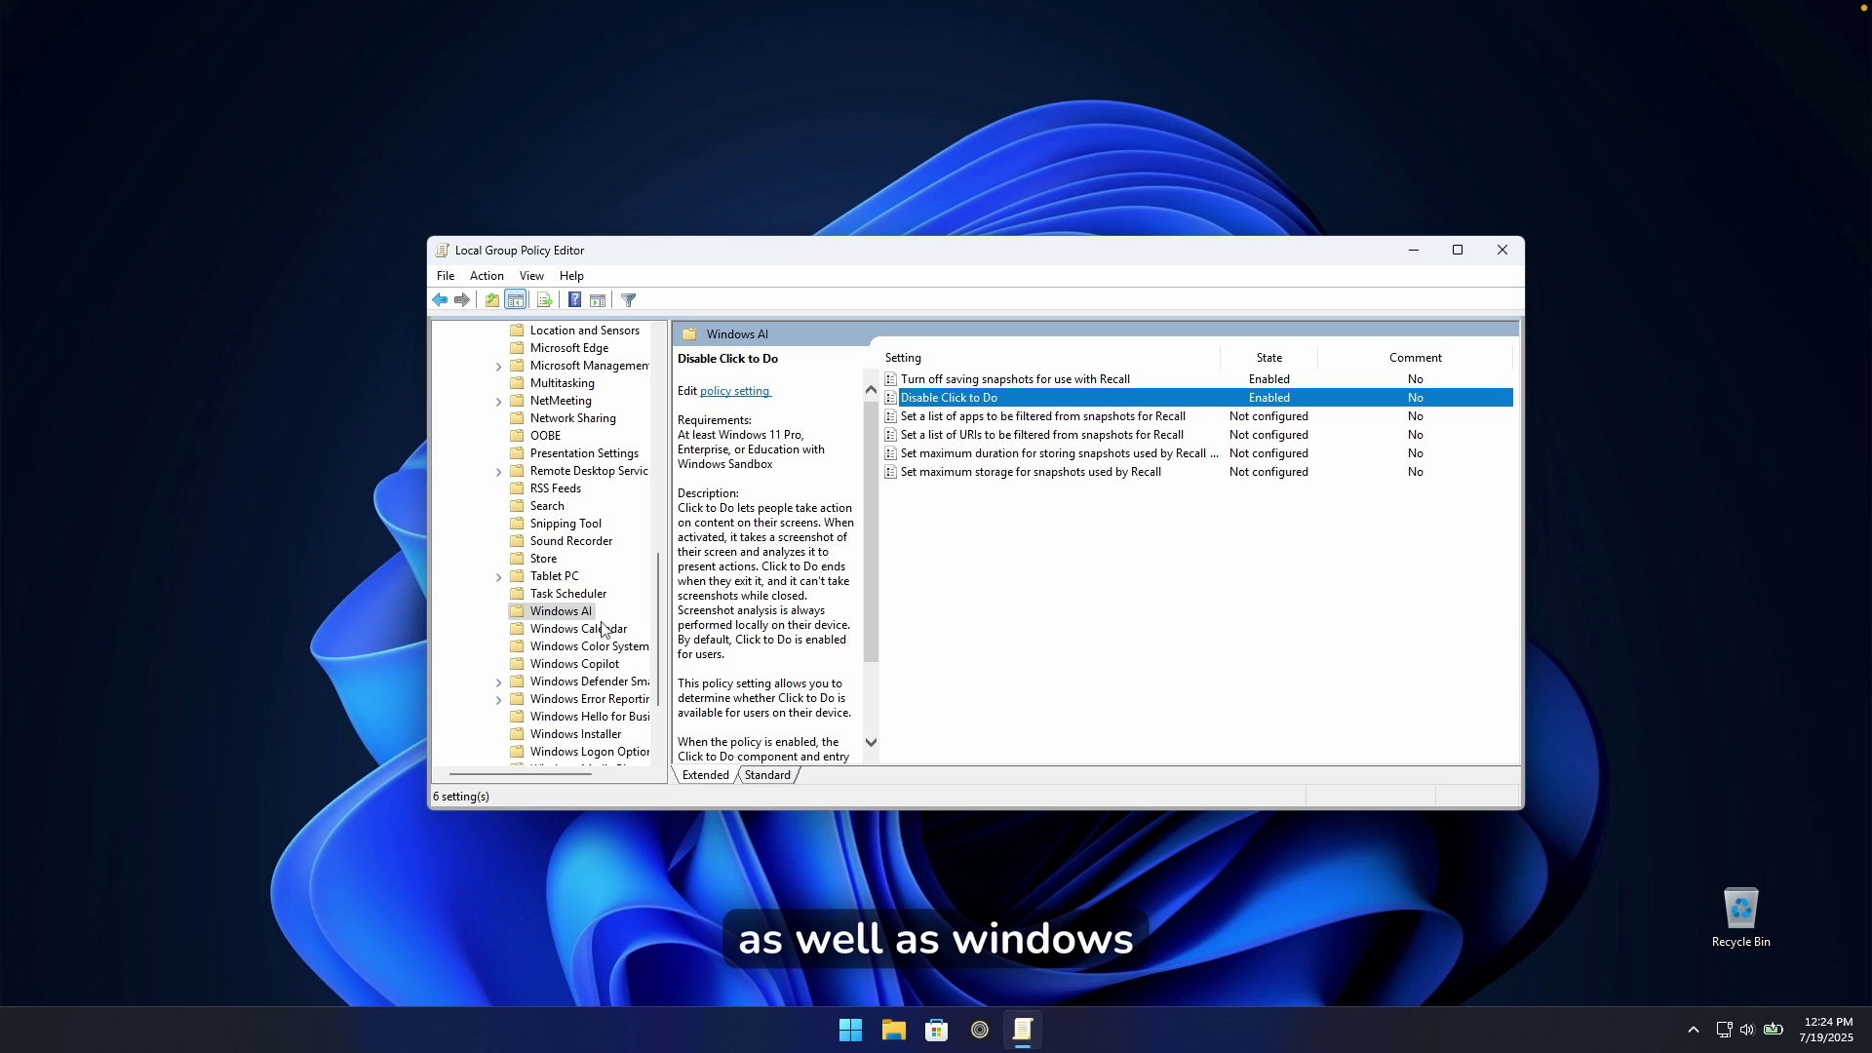
# - Close the Local Group Policy Editor and open "Turn Windows features on or off" from the Control Panel's Programs category
pyautogui.scroll(-1, 653, 665)
pyautogui.scroll(-1, 659, 662)
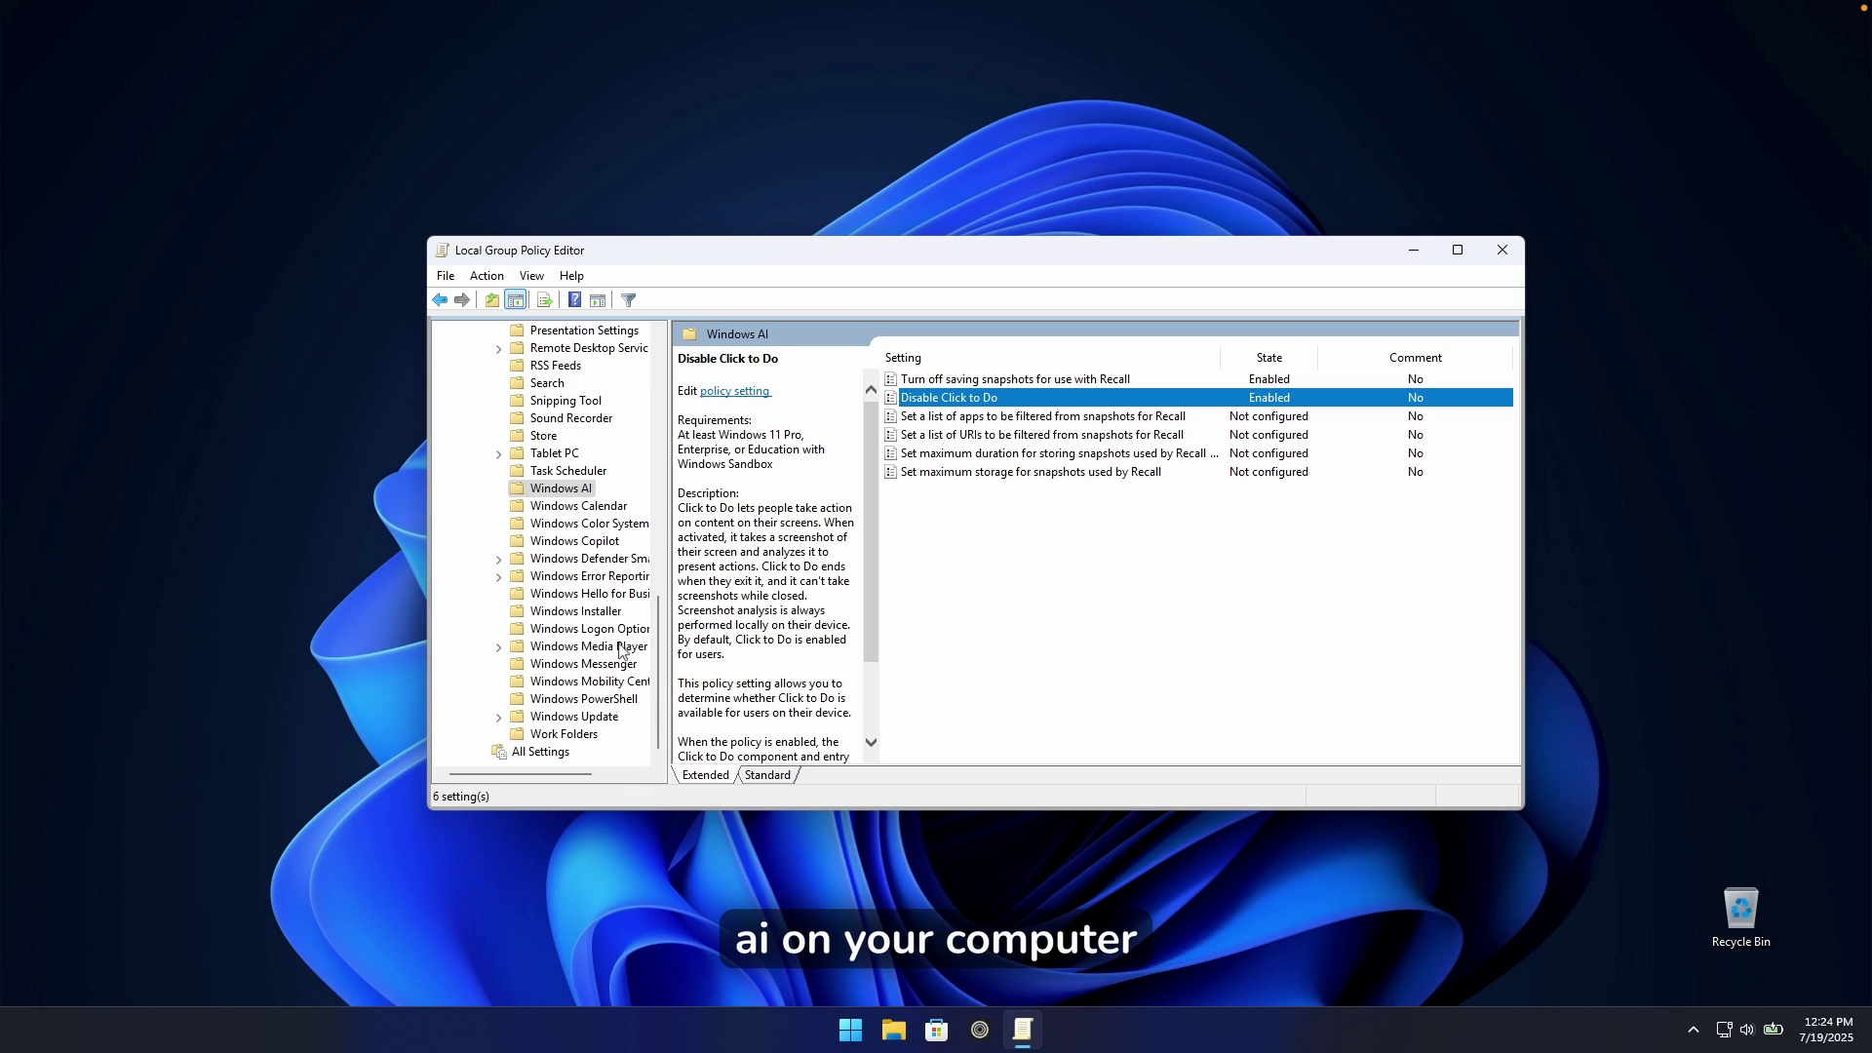
pyautogui.scroll(6, 625, 653)
pyautogui.scroll(8, 624, 654)
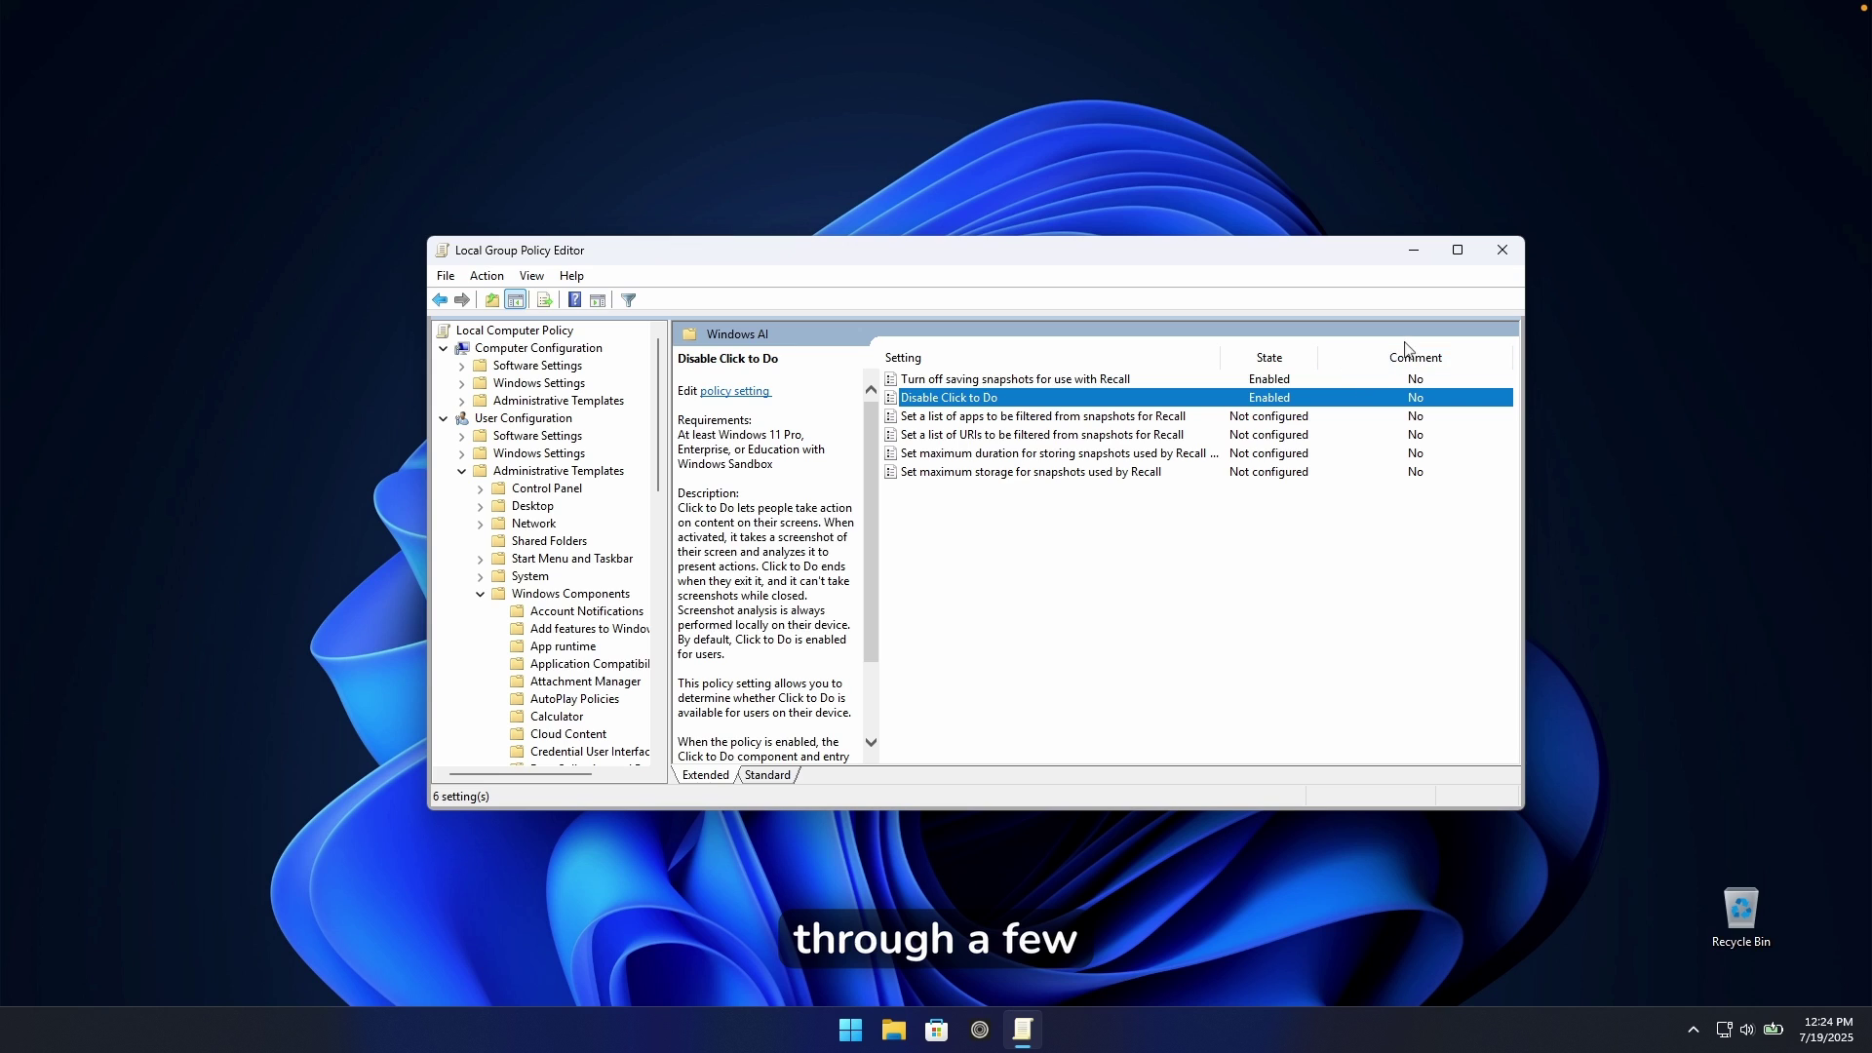
pyautogui.click(1502, 250)
pyautogui.click(881, 1036)
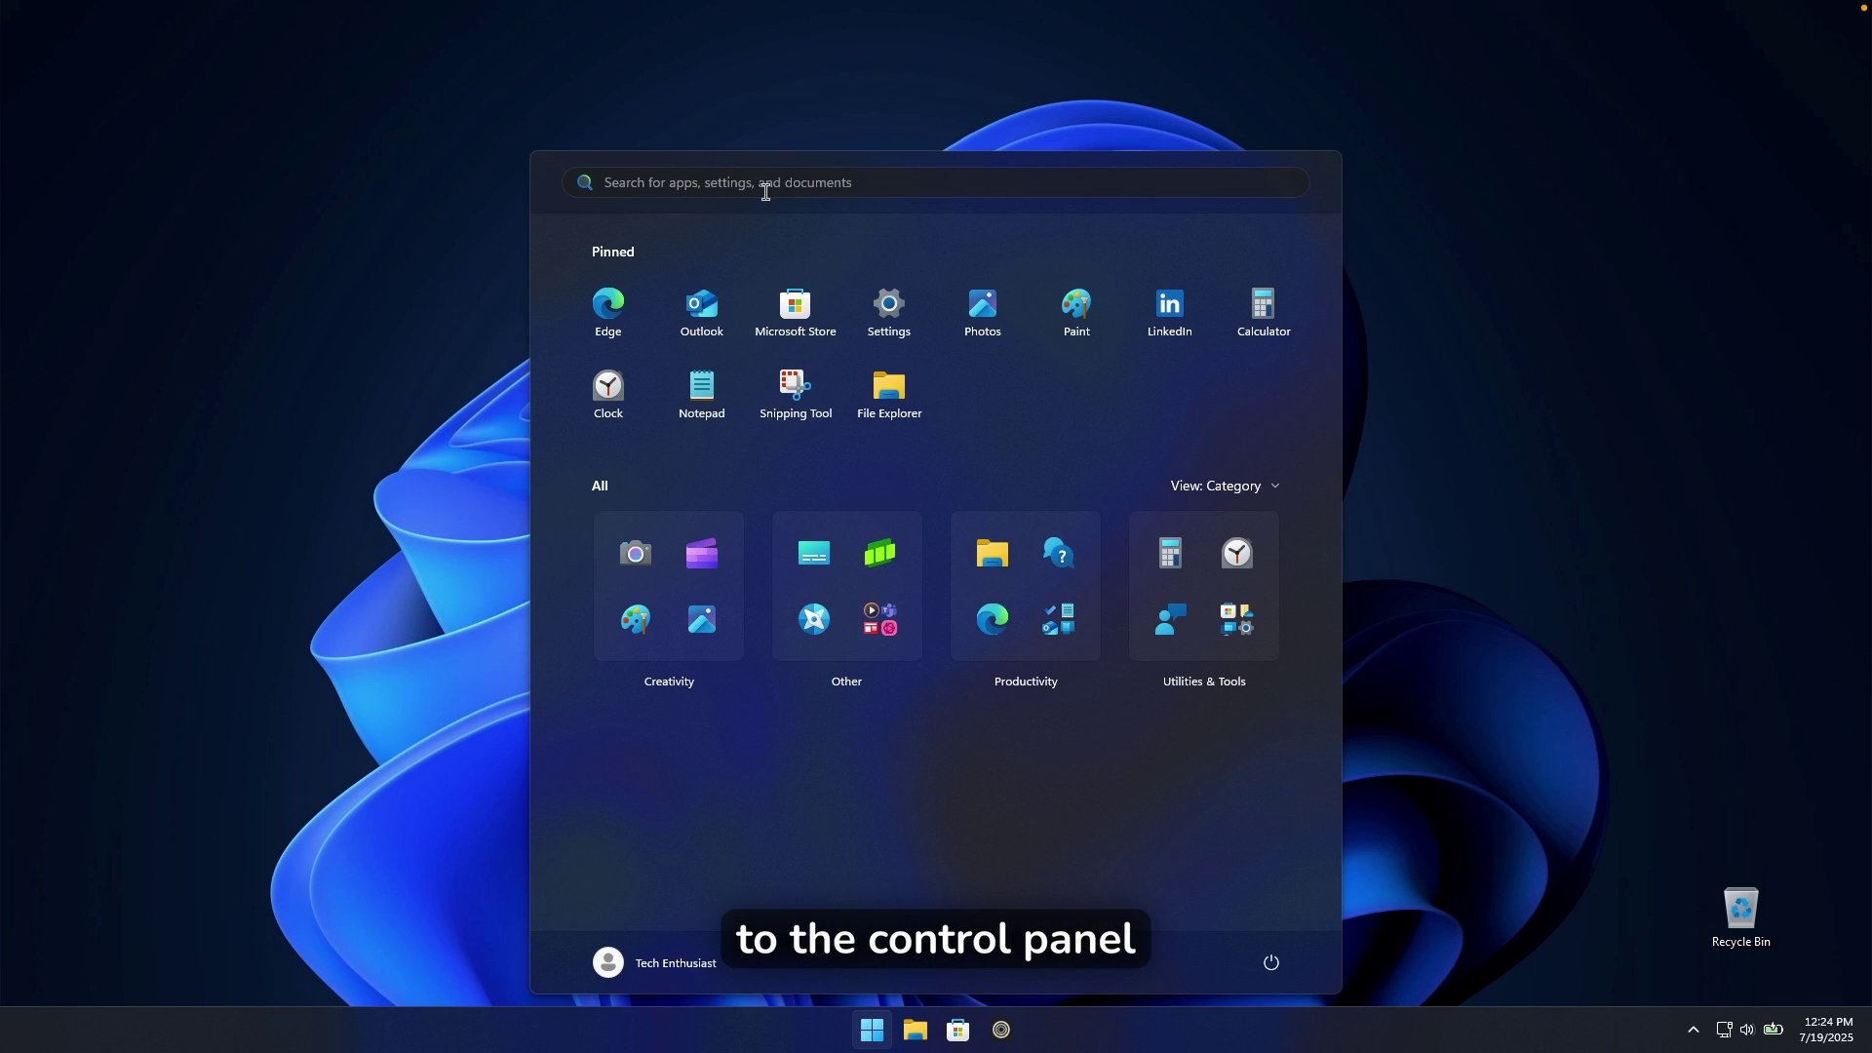
pyautogui.write('control panel')
pyautogui.click(698, 578)
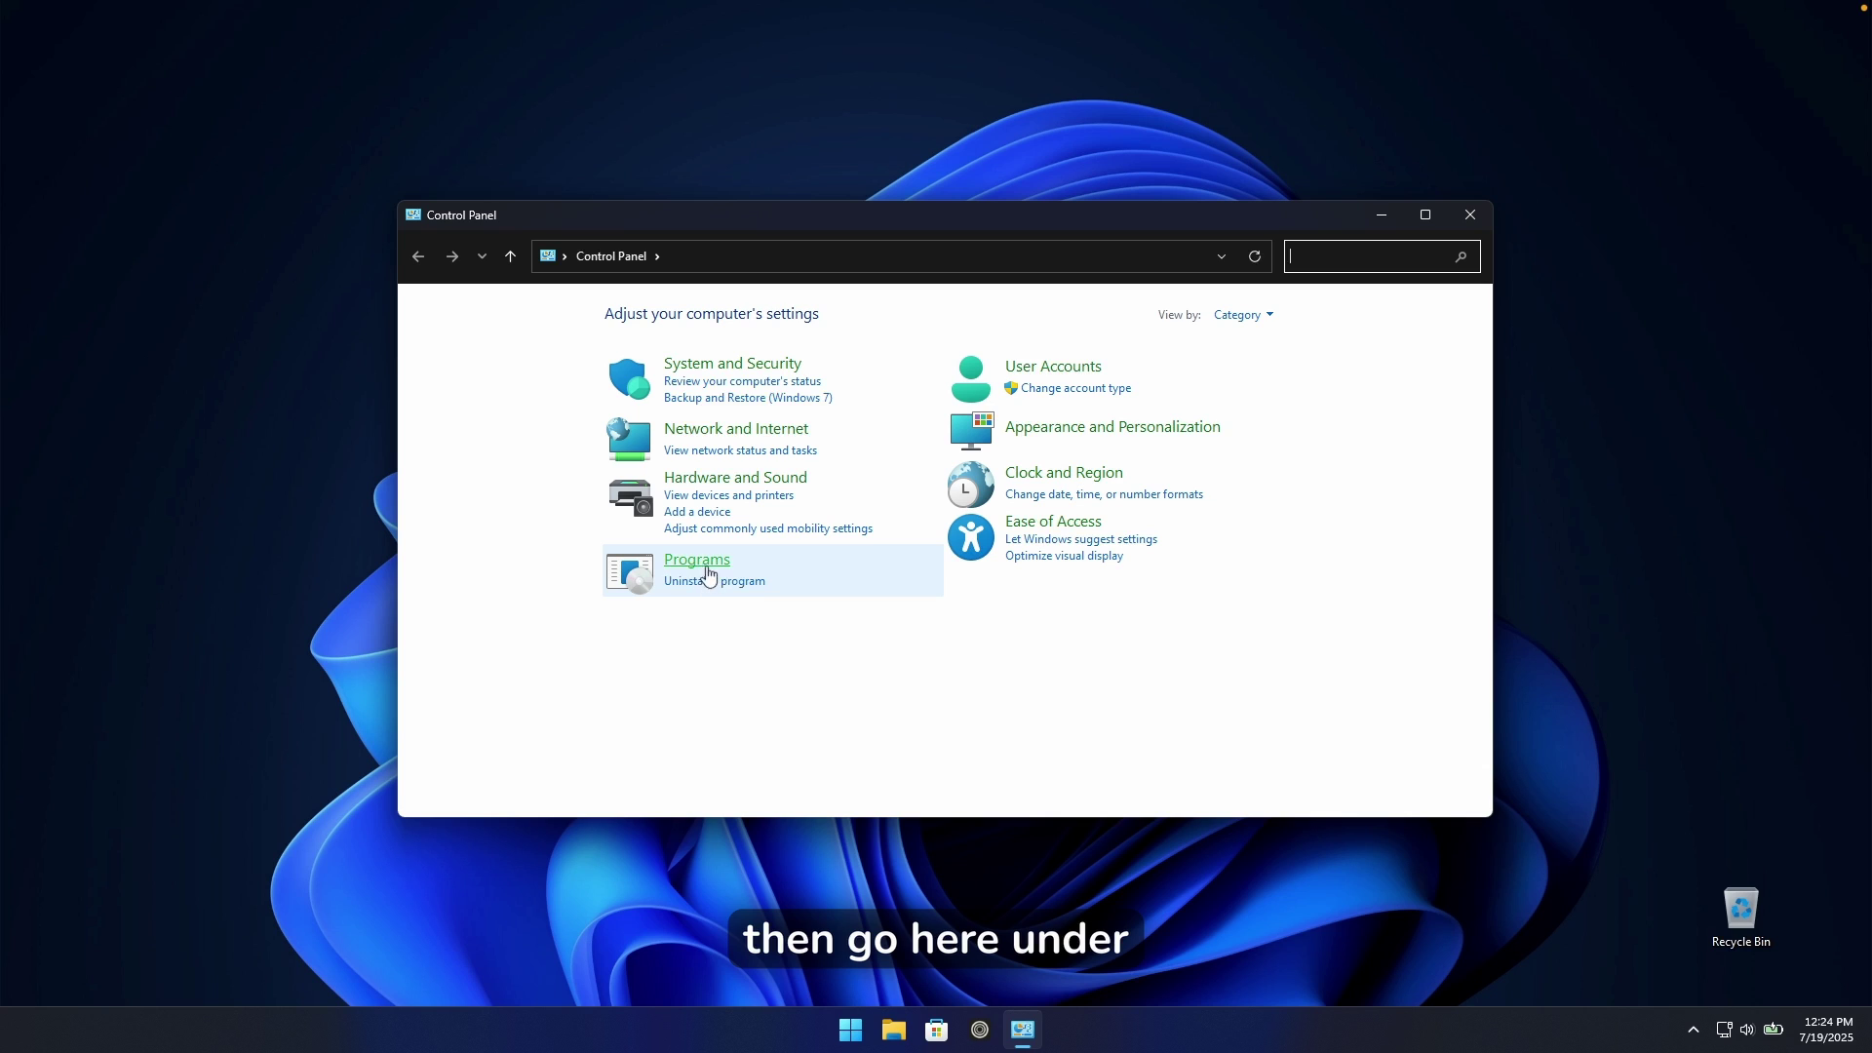
pyautogui.click(696, 565)
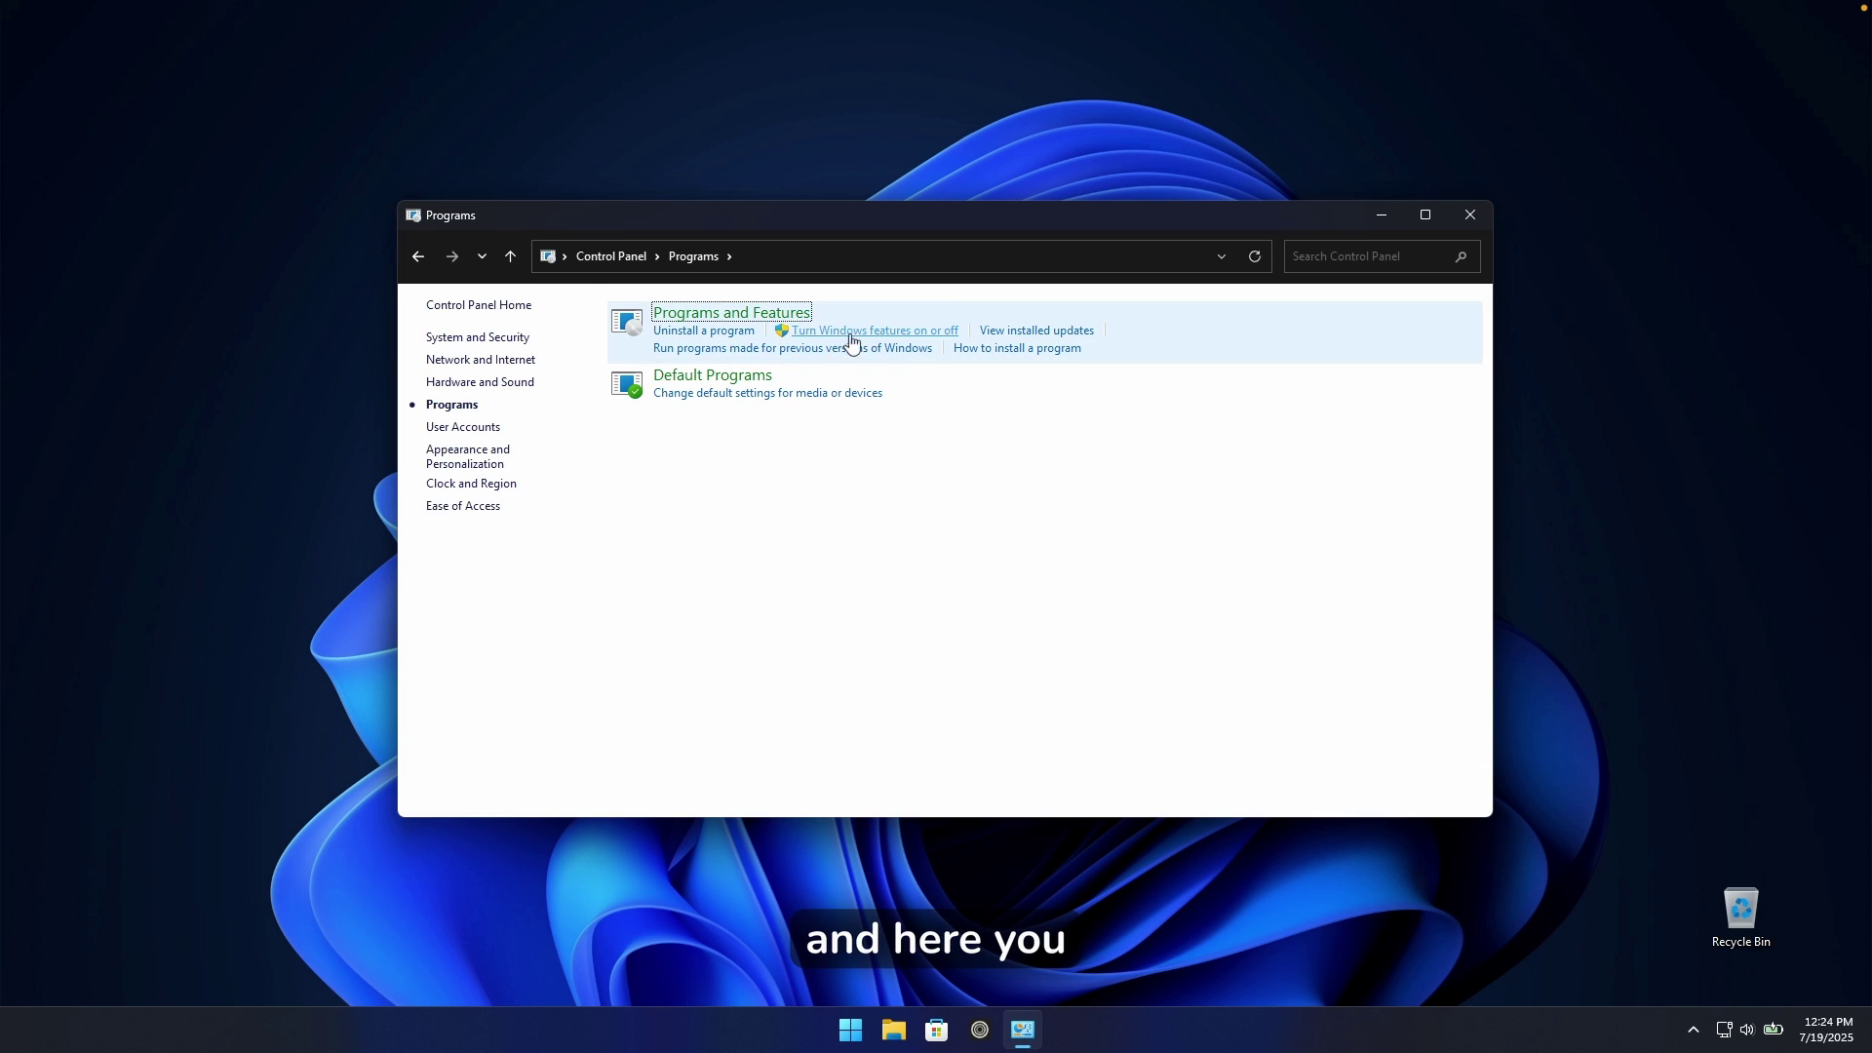
pyautogui.click(902, 327)
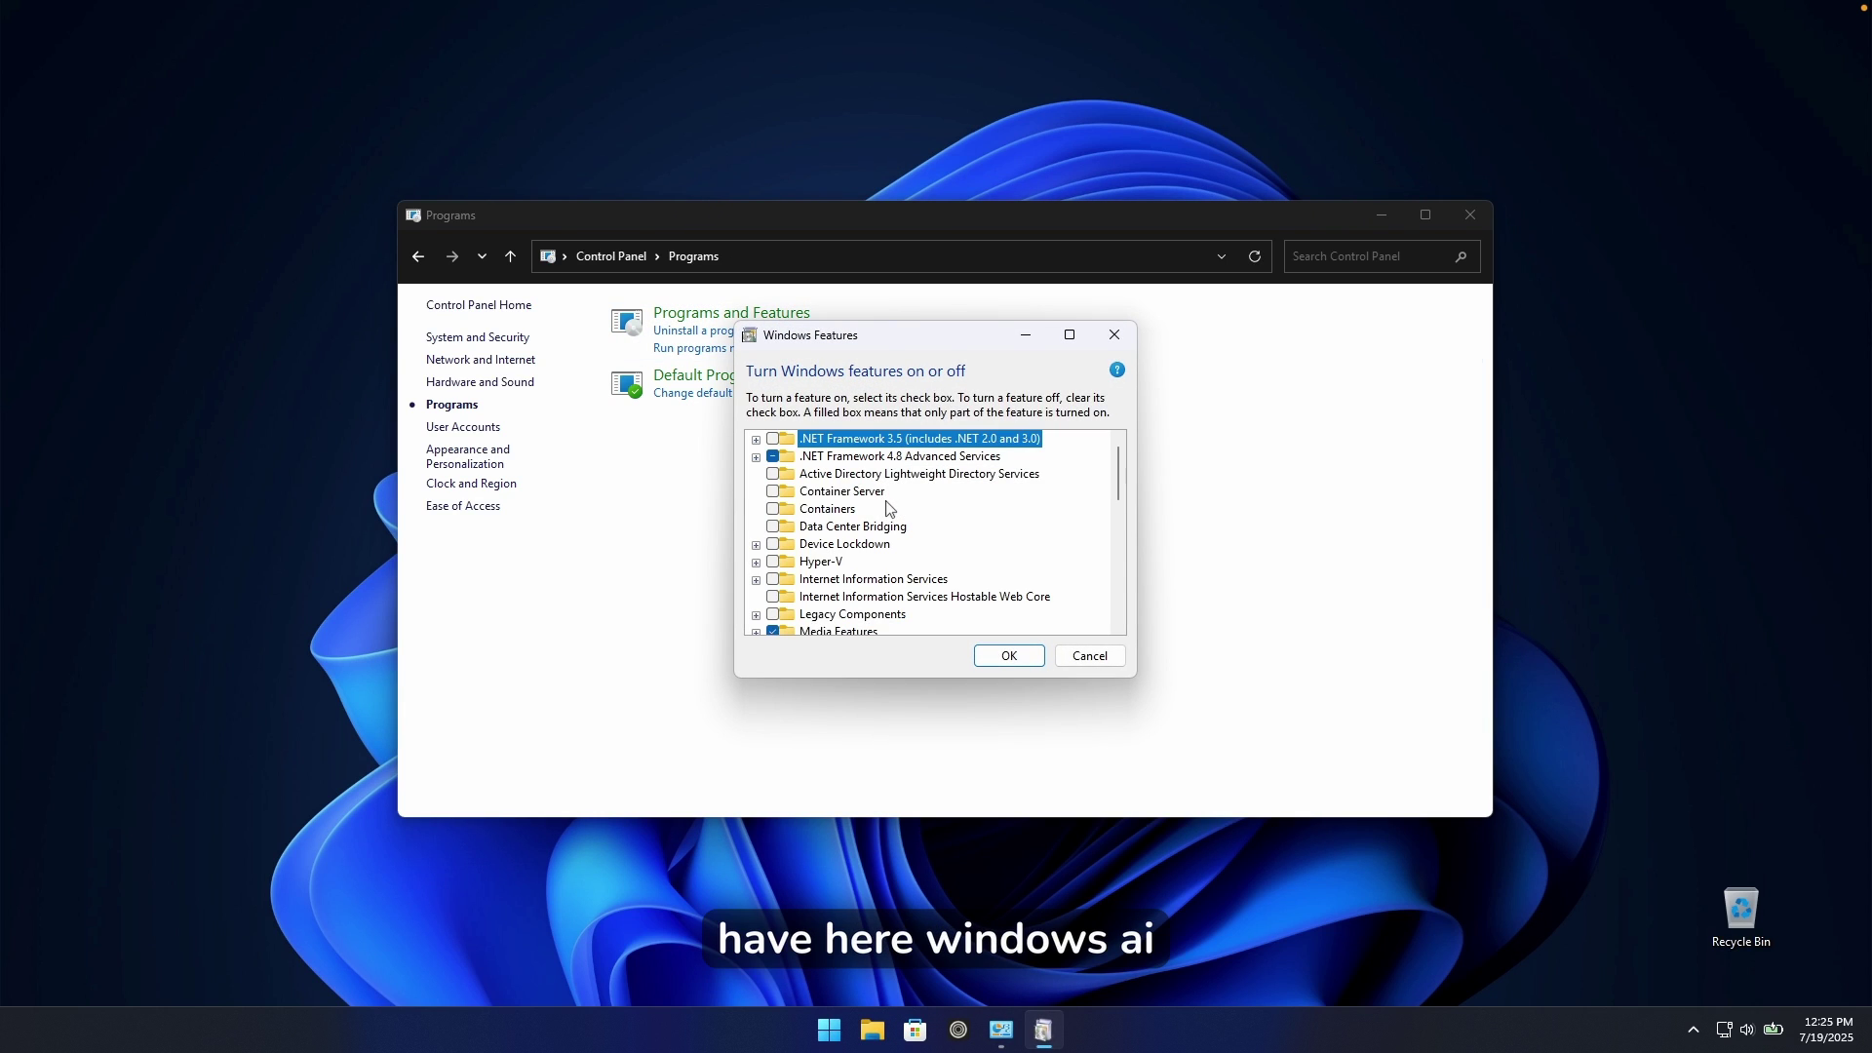
# - Turn off the Windows PowerShell 2.0 feature in the Windows Features list and confirm the change
pyautogui.moveTo(1119, 464); pyautogui.dragTo(1138, 604)
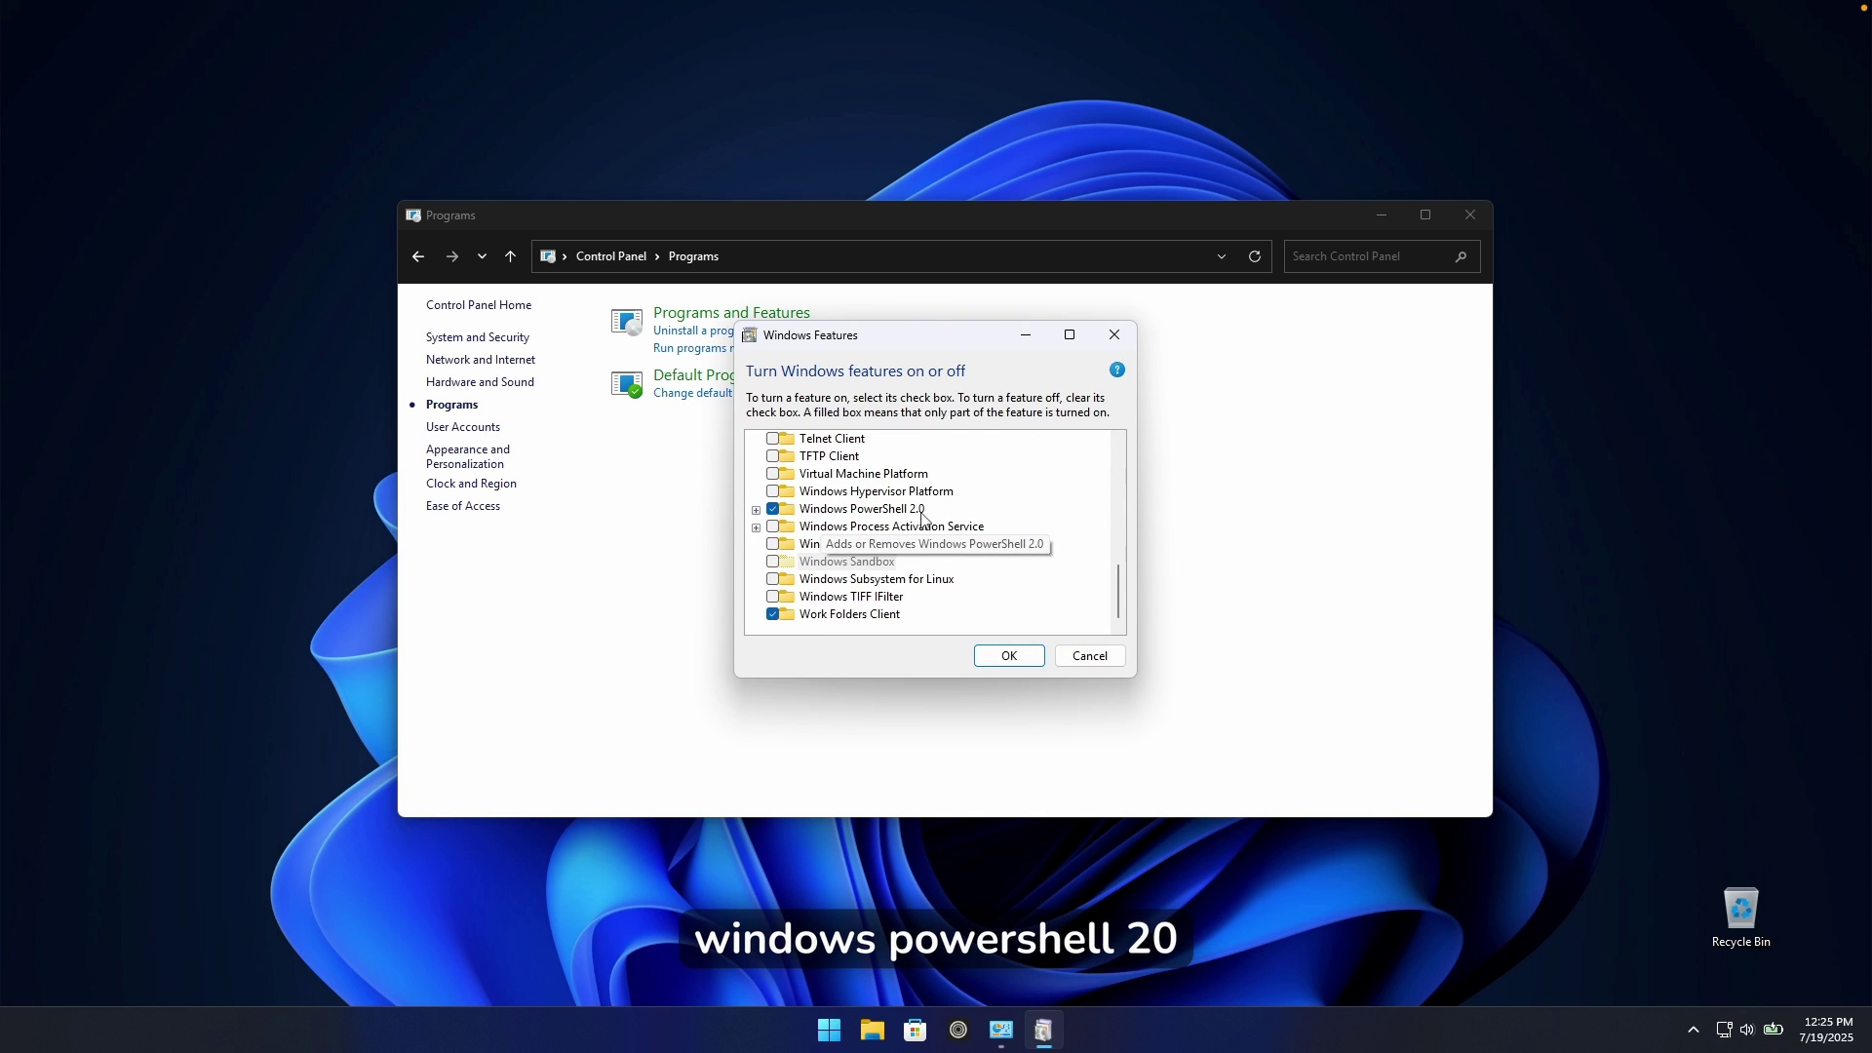
pyautogui.click(773, 509)
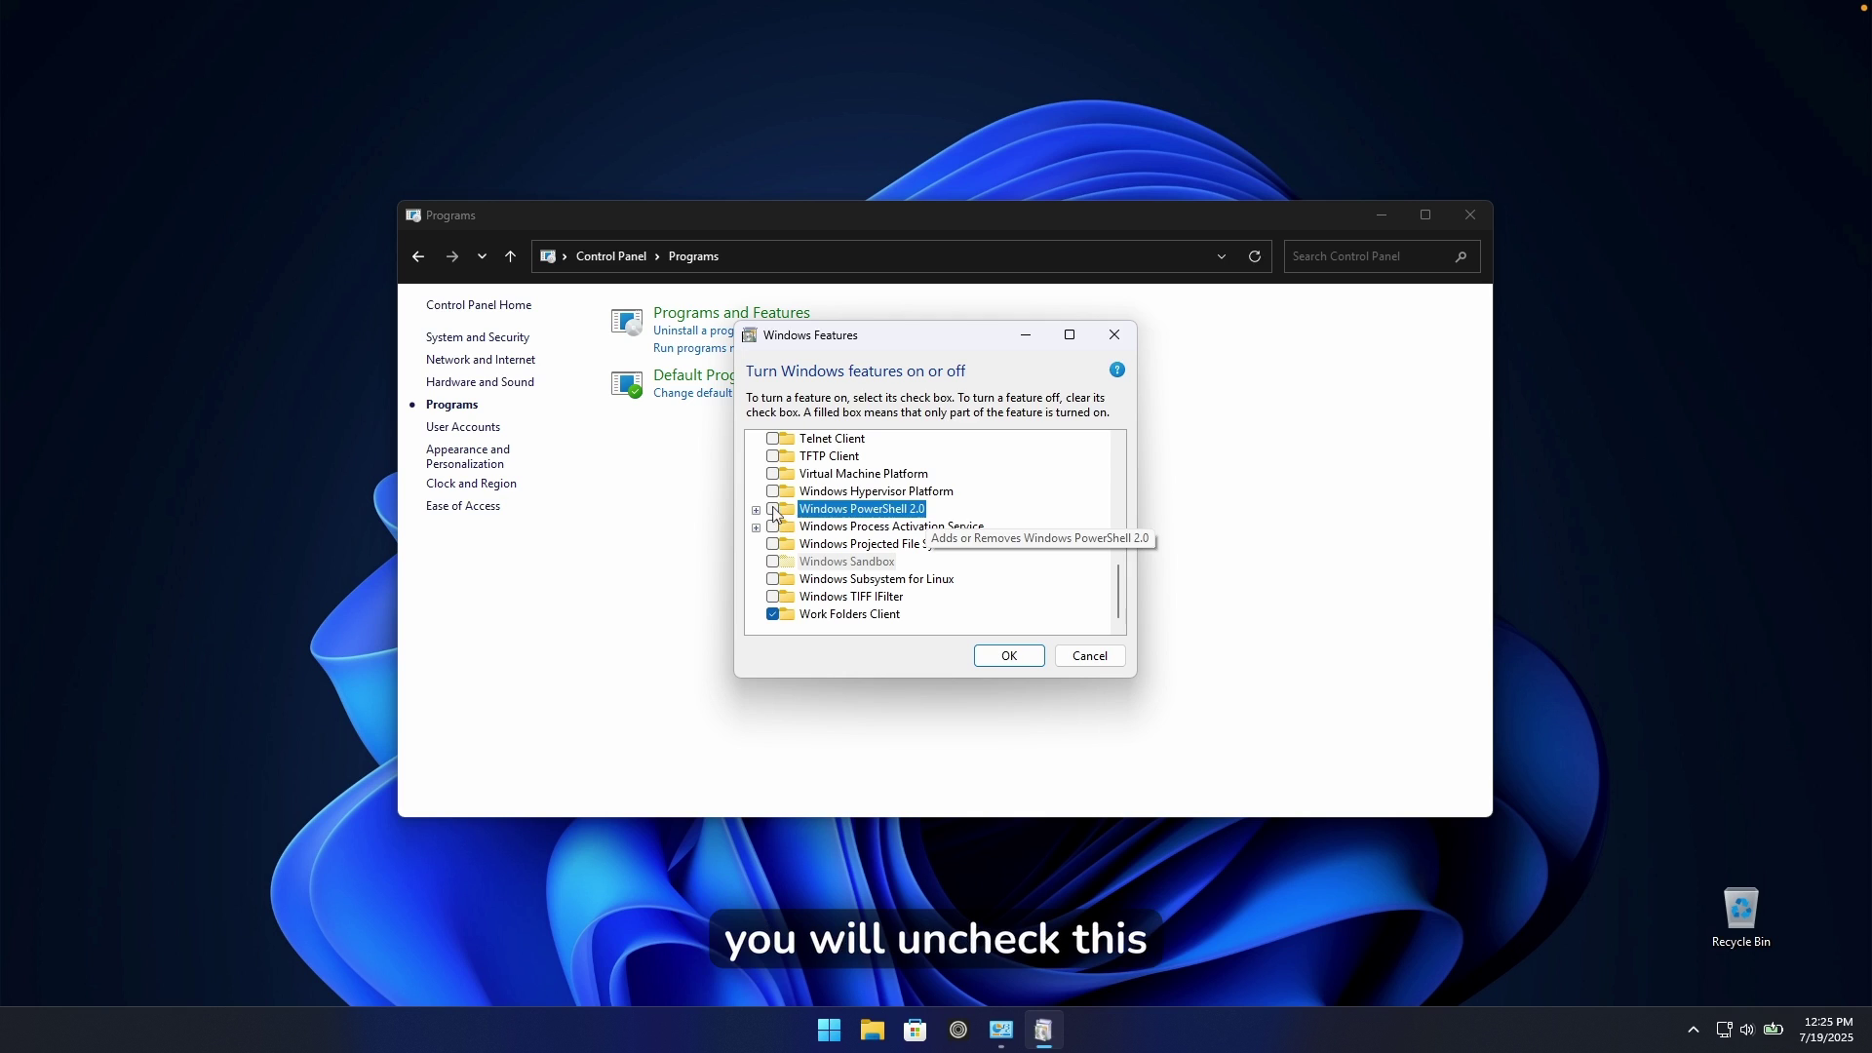
pyautogui.click(1009, 655)
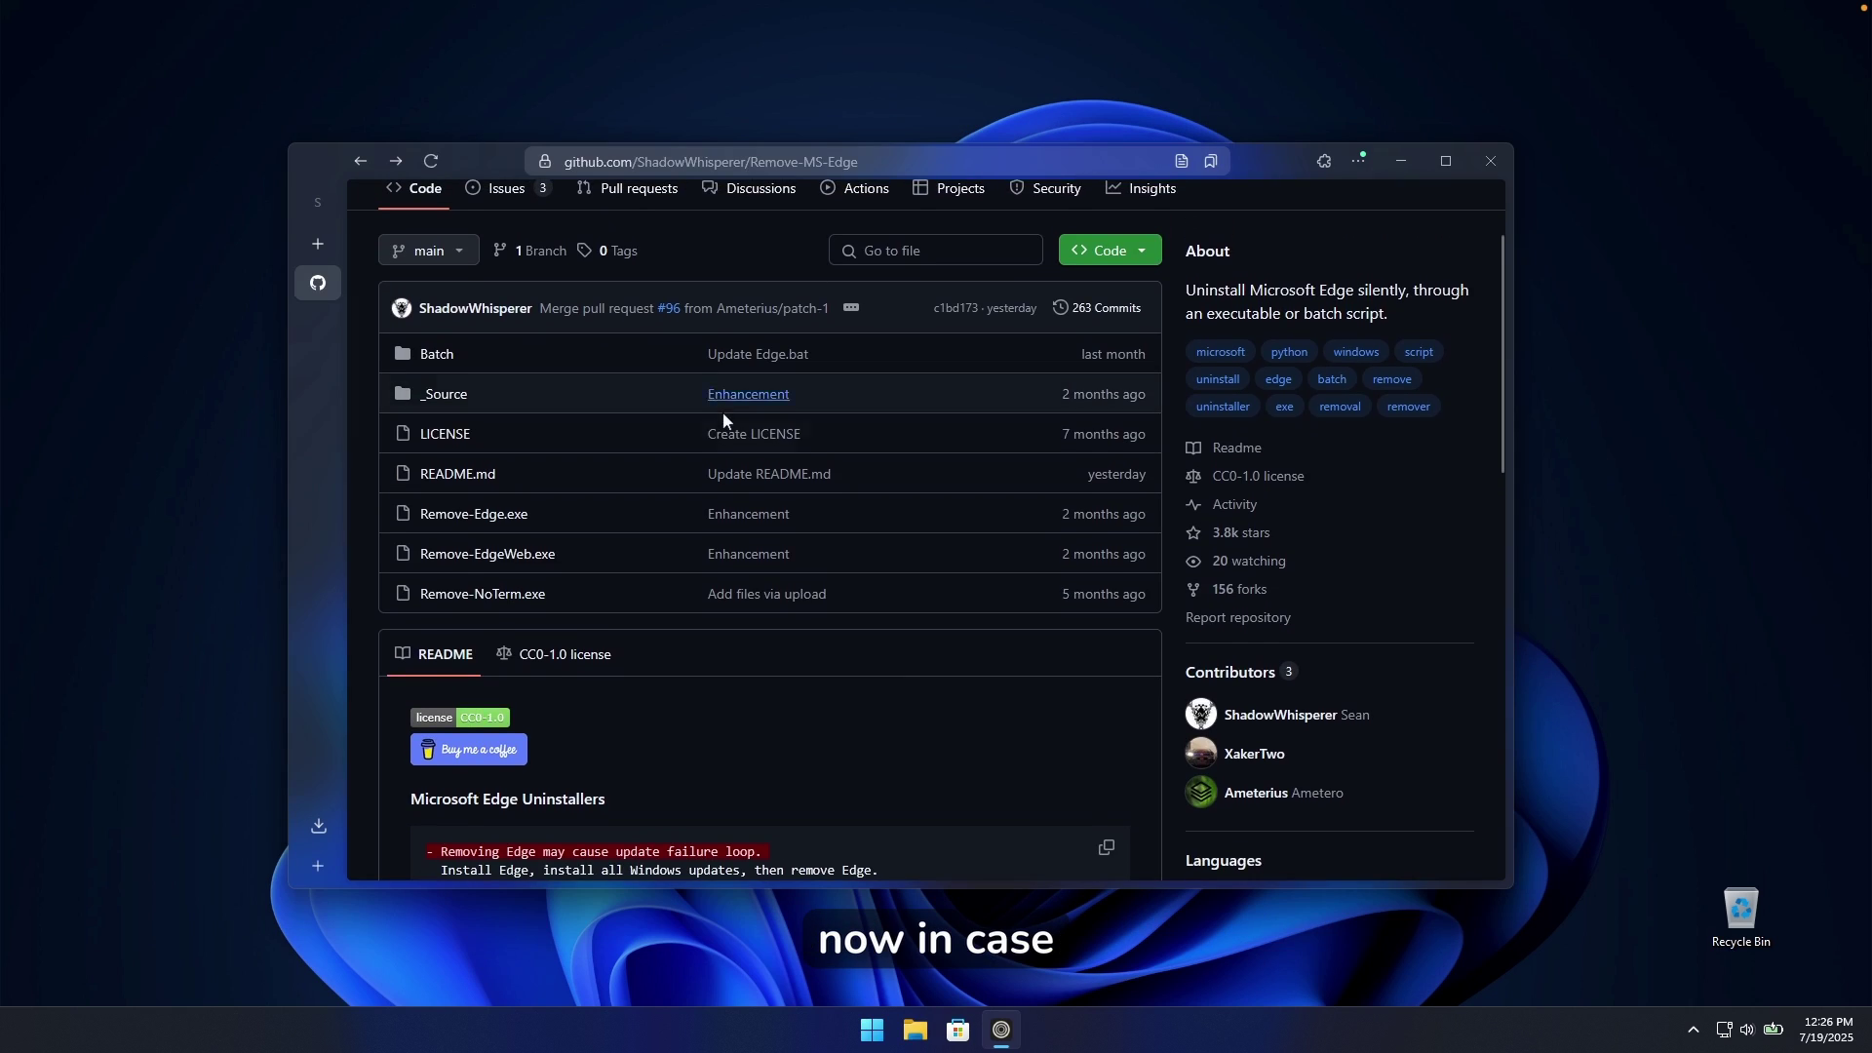
# - Download Remove-Edge.exe from the EXE Version section of the Remove-MS-Edge GitHub README and open the downloaded file
pyautogui.scroll(1, 722, 420)
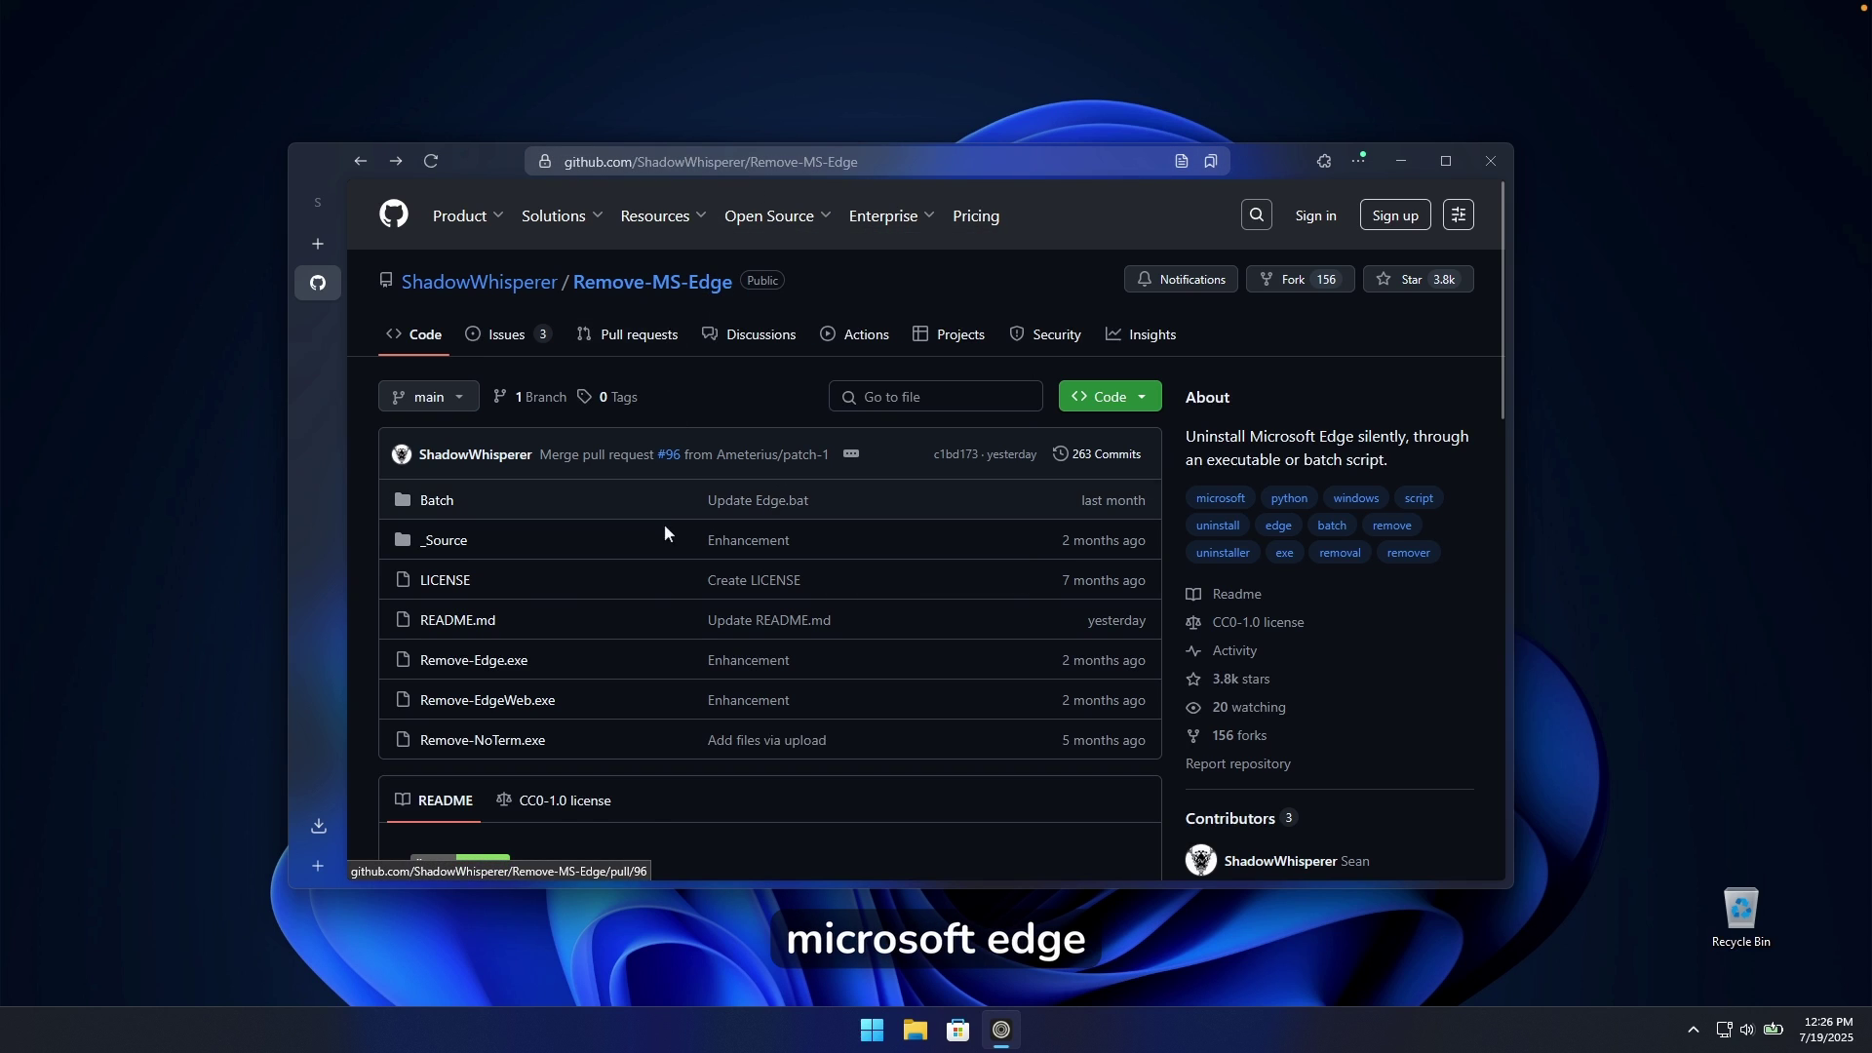
pyautogui.scroll(-6, 676, 587)
pyautogui.scroll(-2, 687, 576)
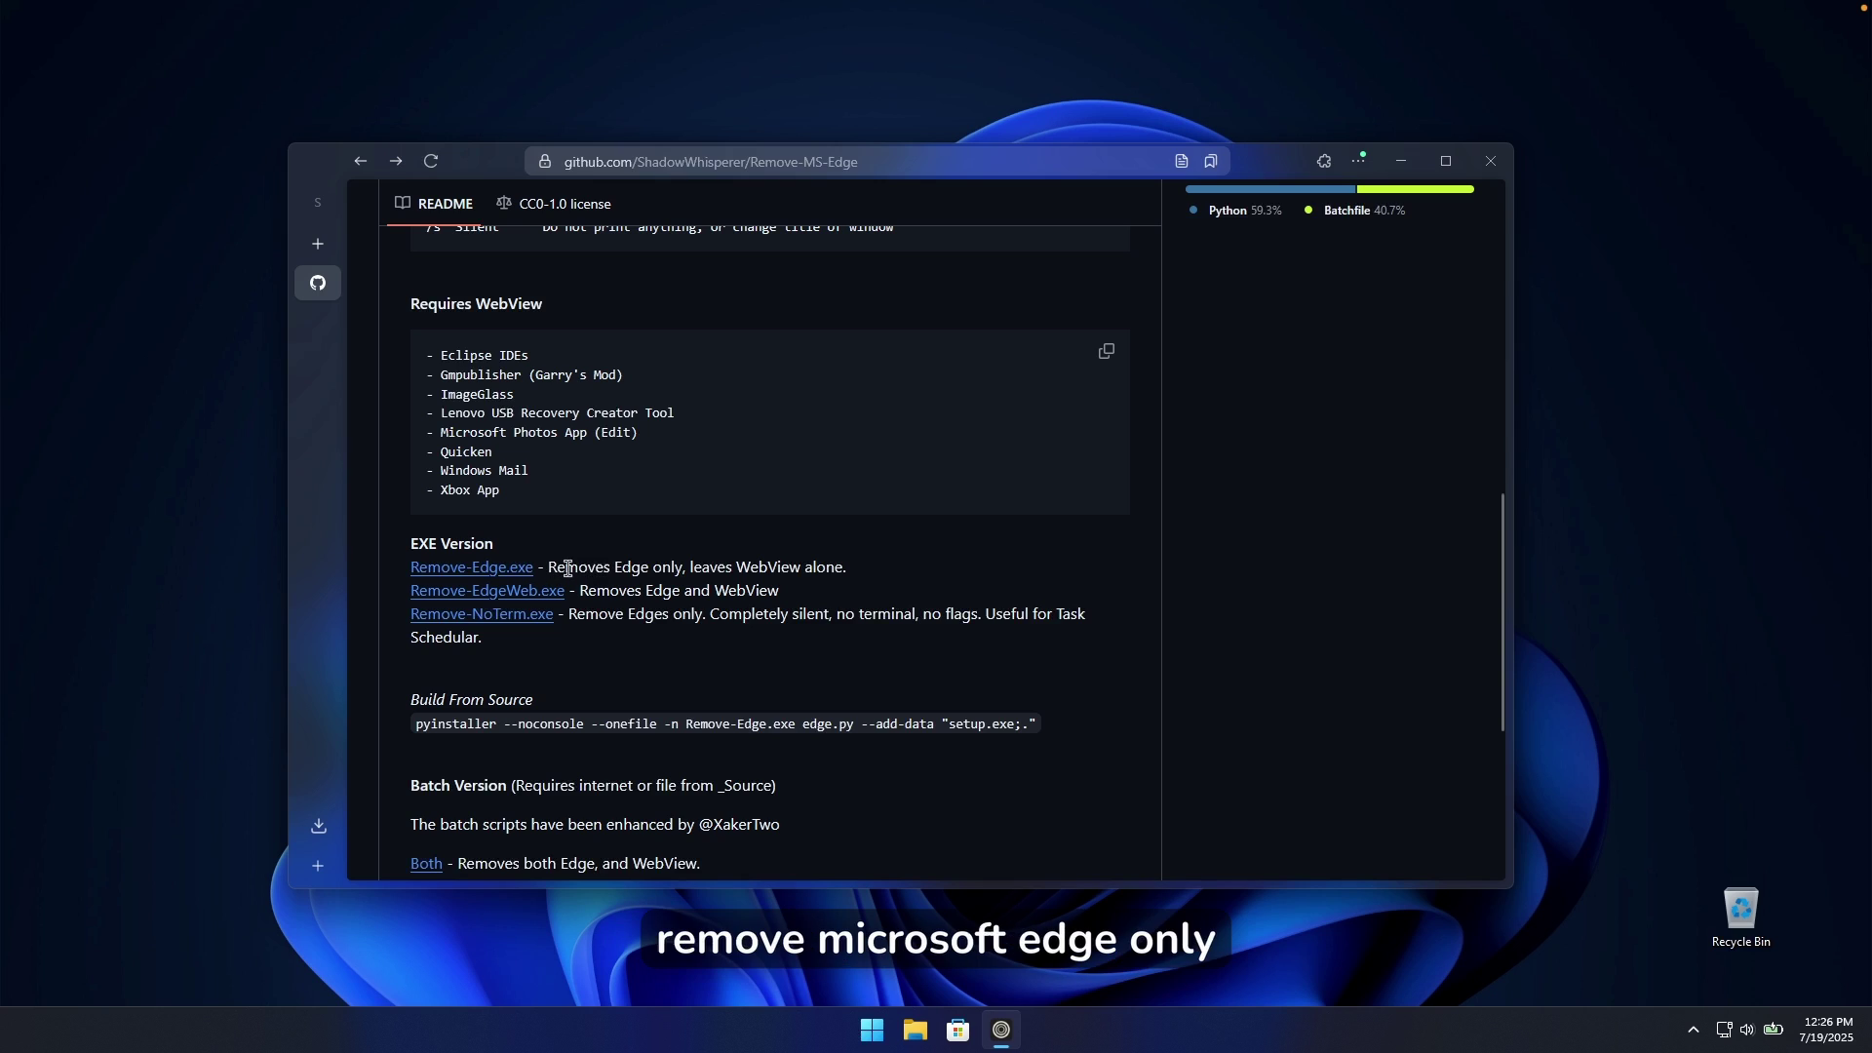
pyautogui.click(506, 569)
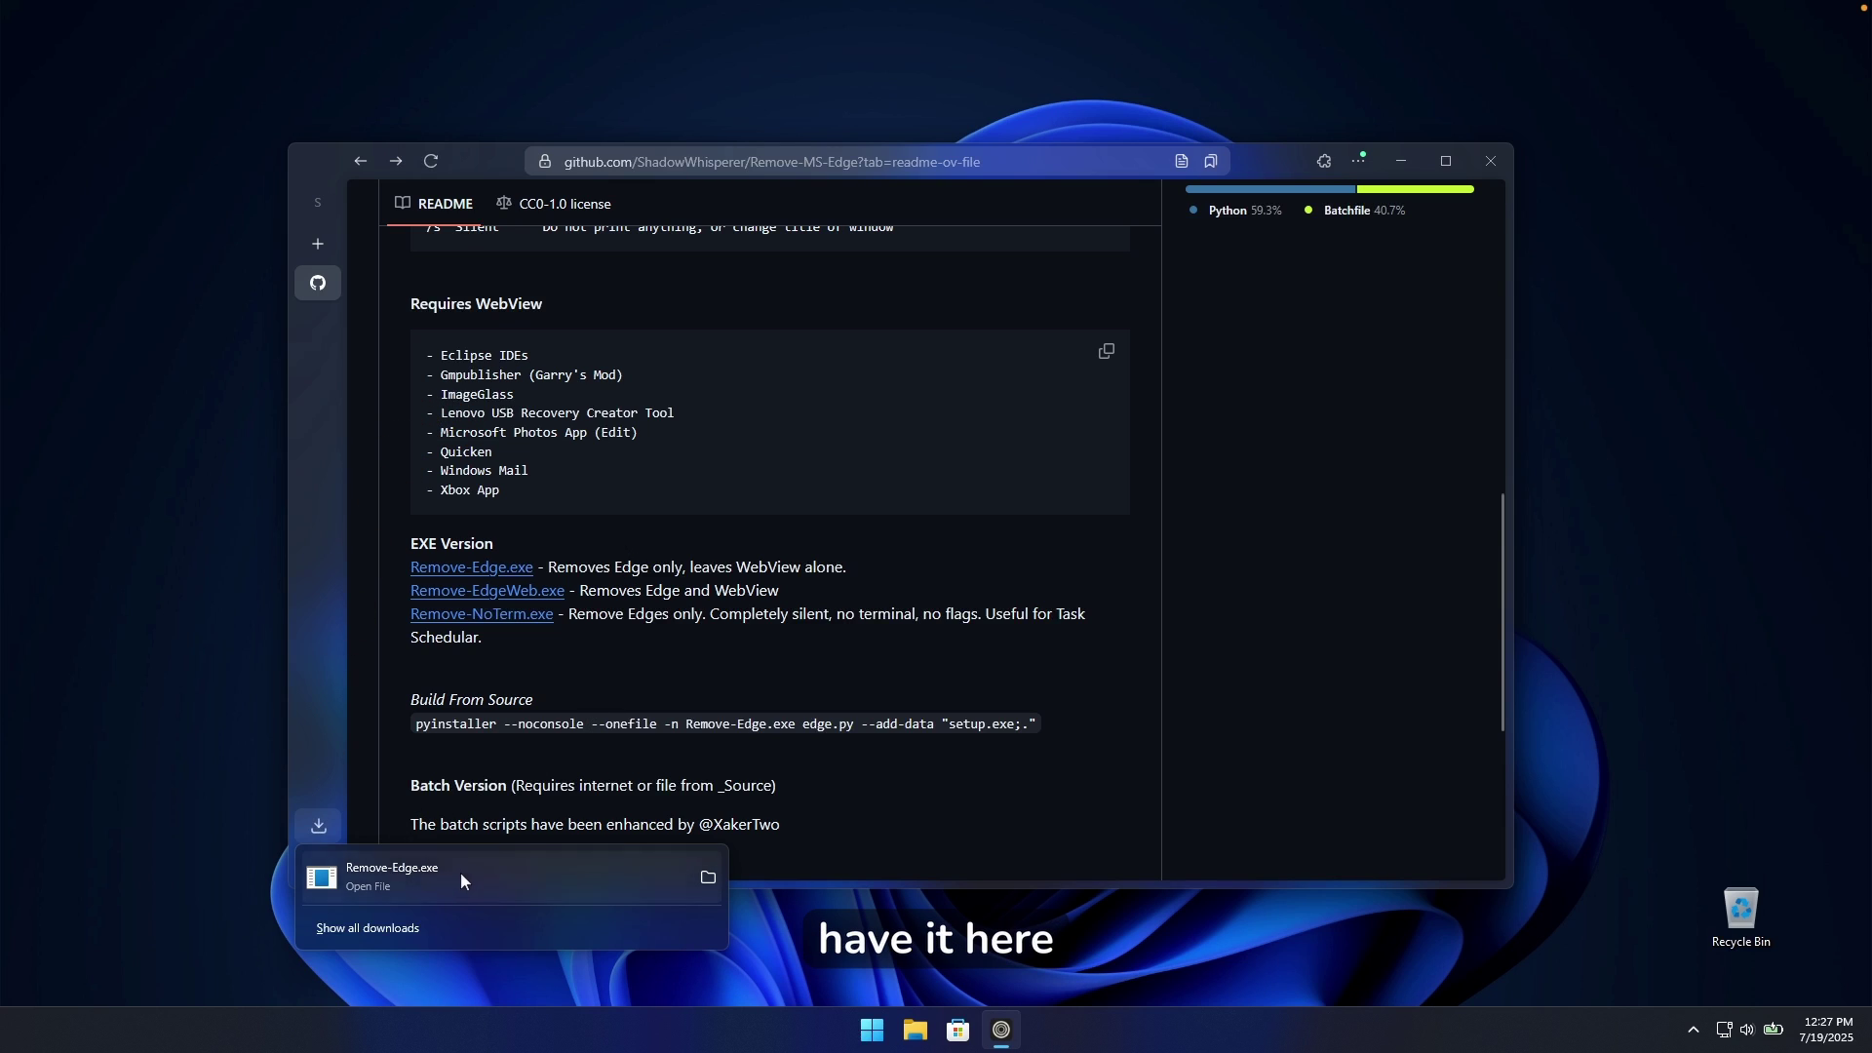
pyautogui.click(460, 871)
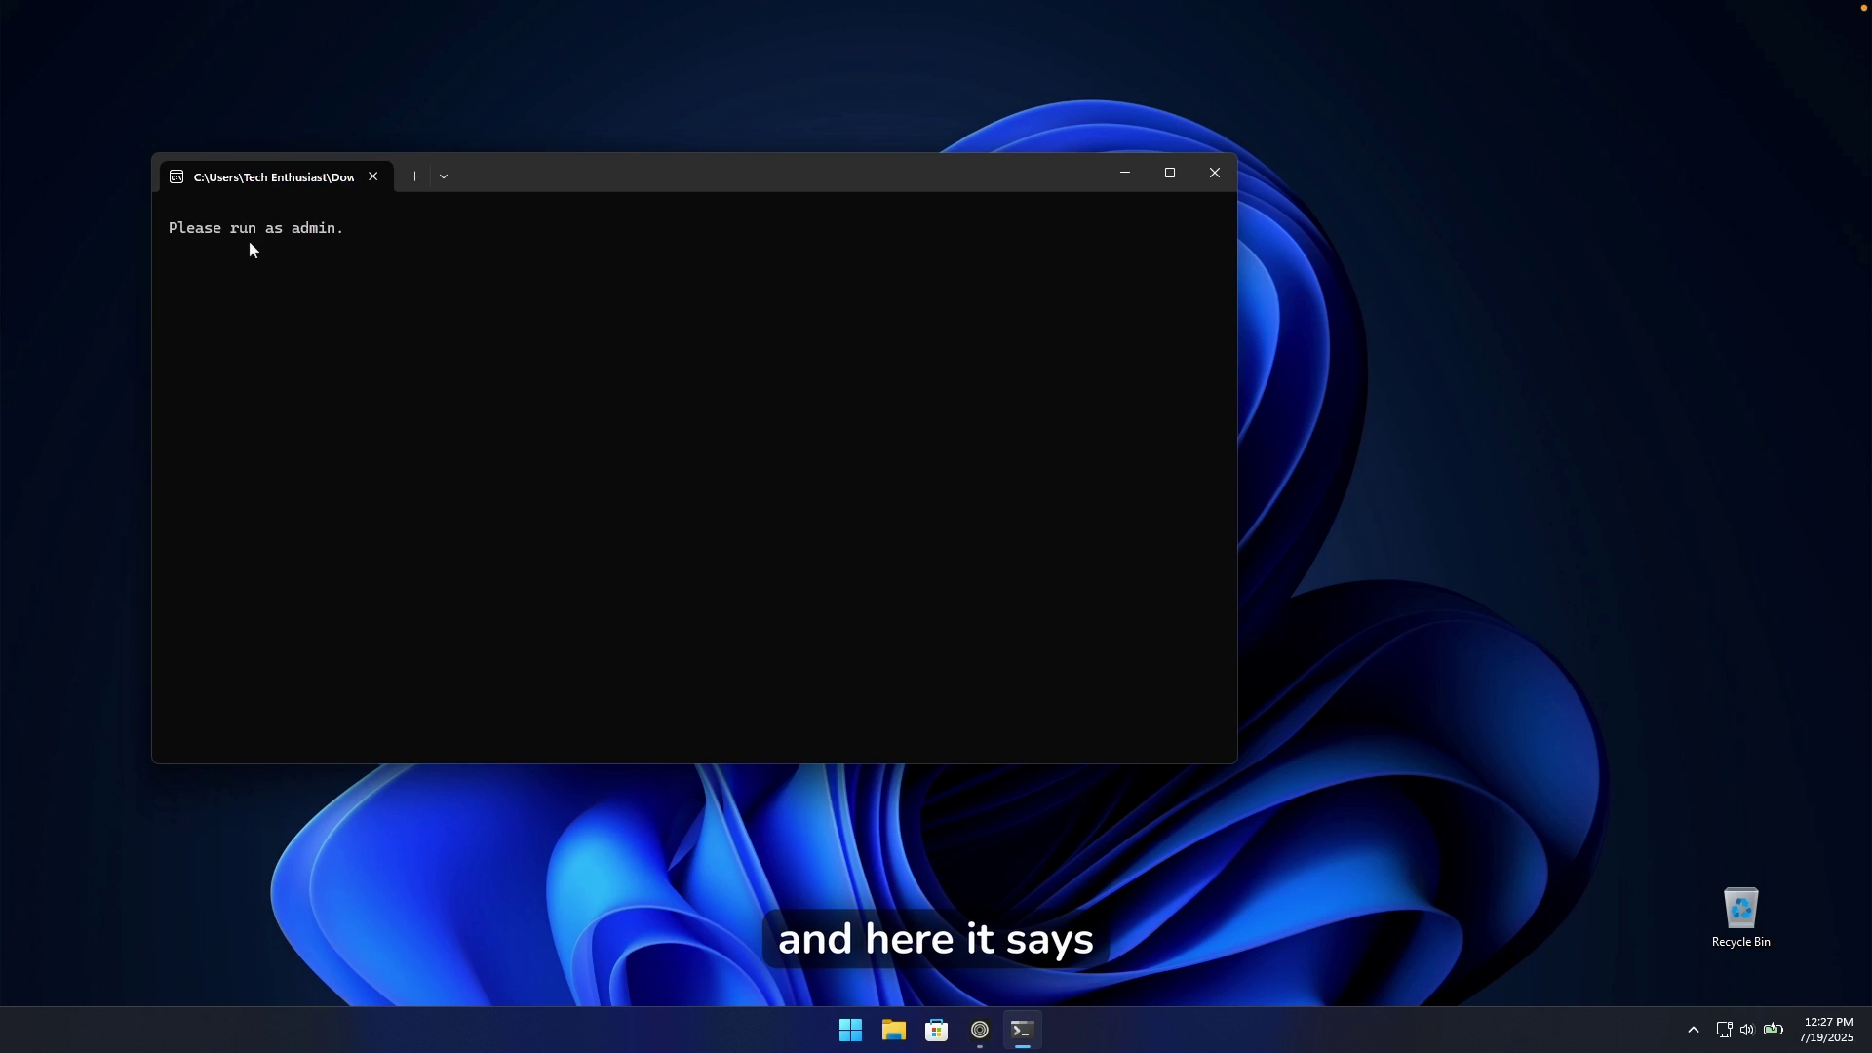
# - Run Remove-Edge from the Downloads folder as administrator
pyautogui.click(914, 1031)
pyautogui.click(572, 507)
pyautogui.click(712, 401)
pyautogui.rightClick(712, 399)
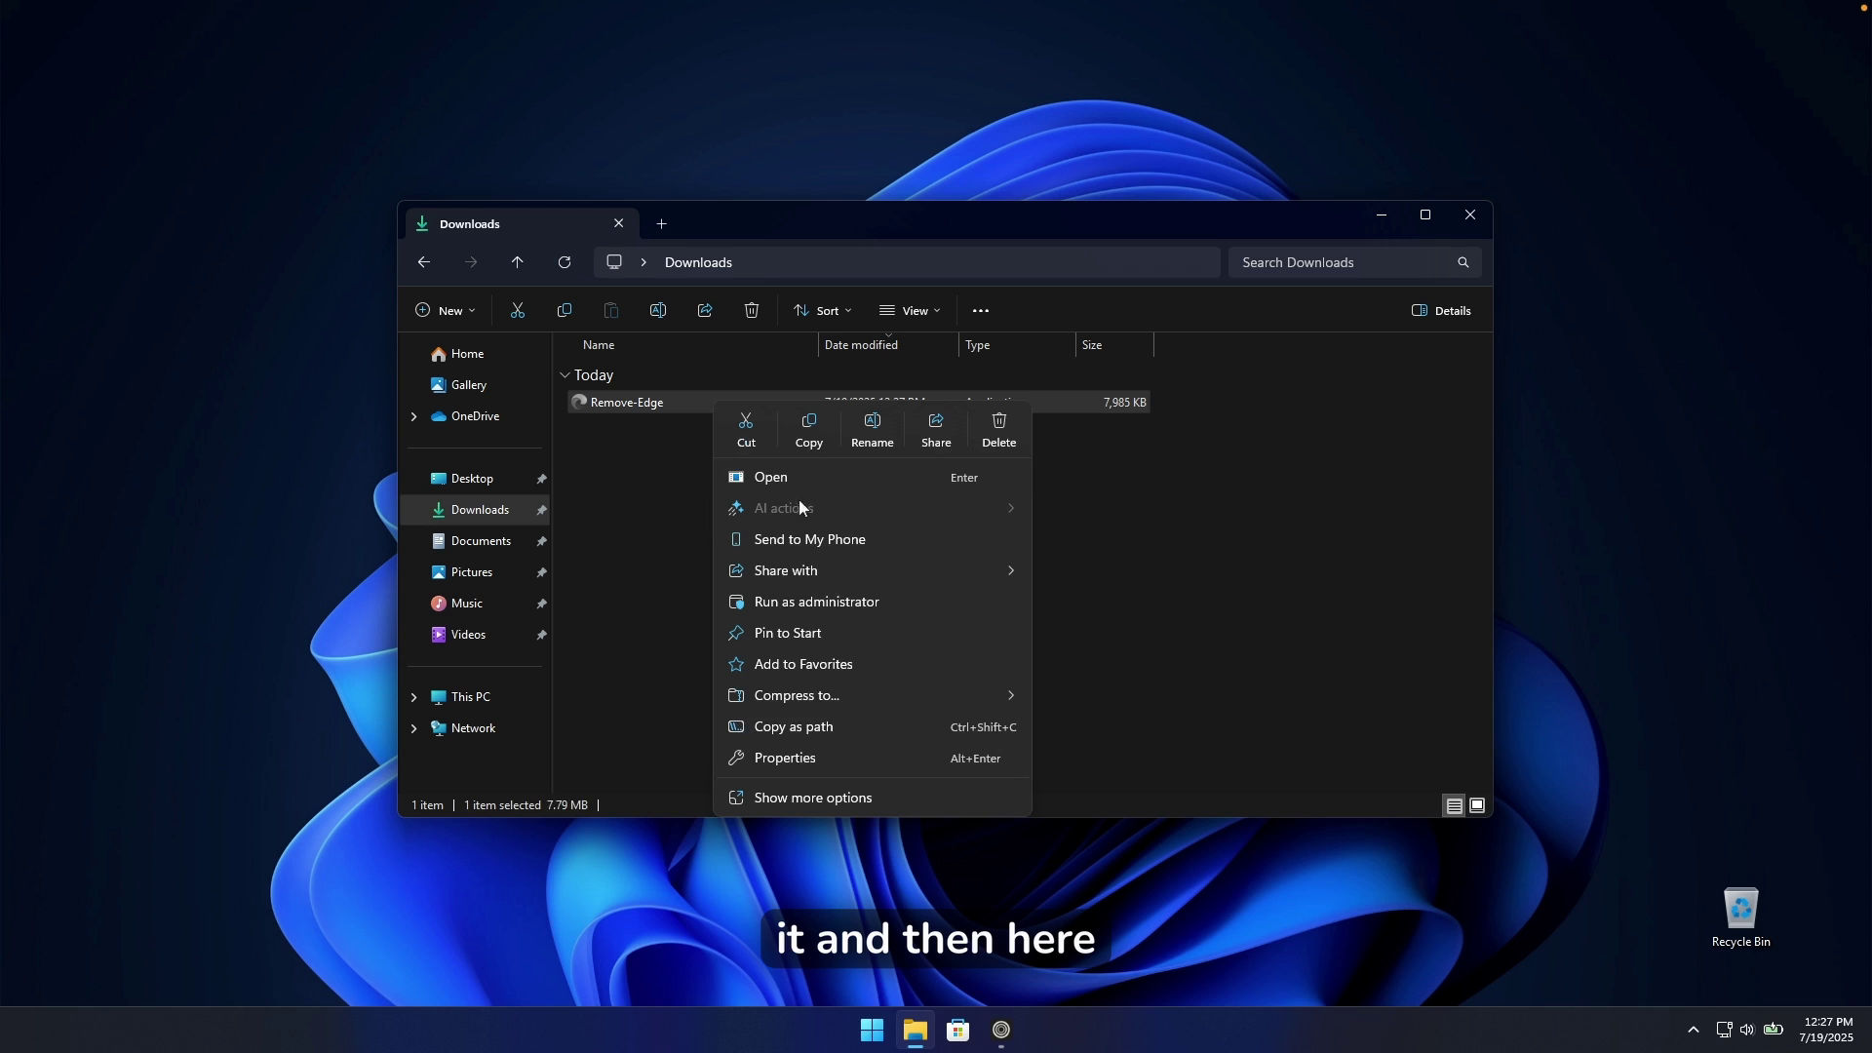
pyautogui.click(863, 600)
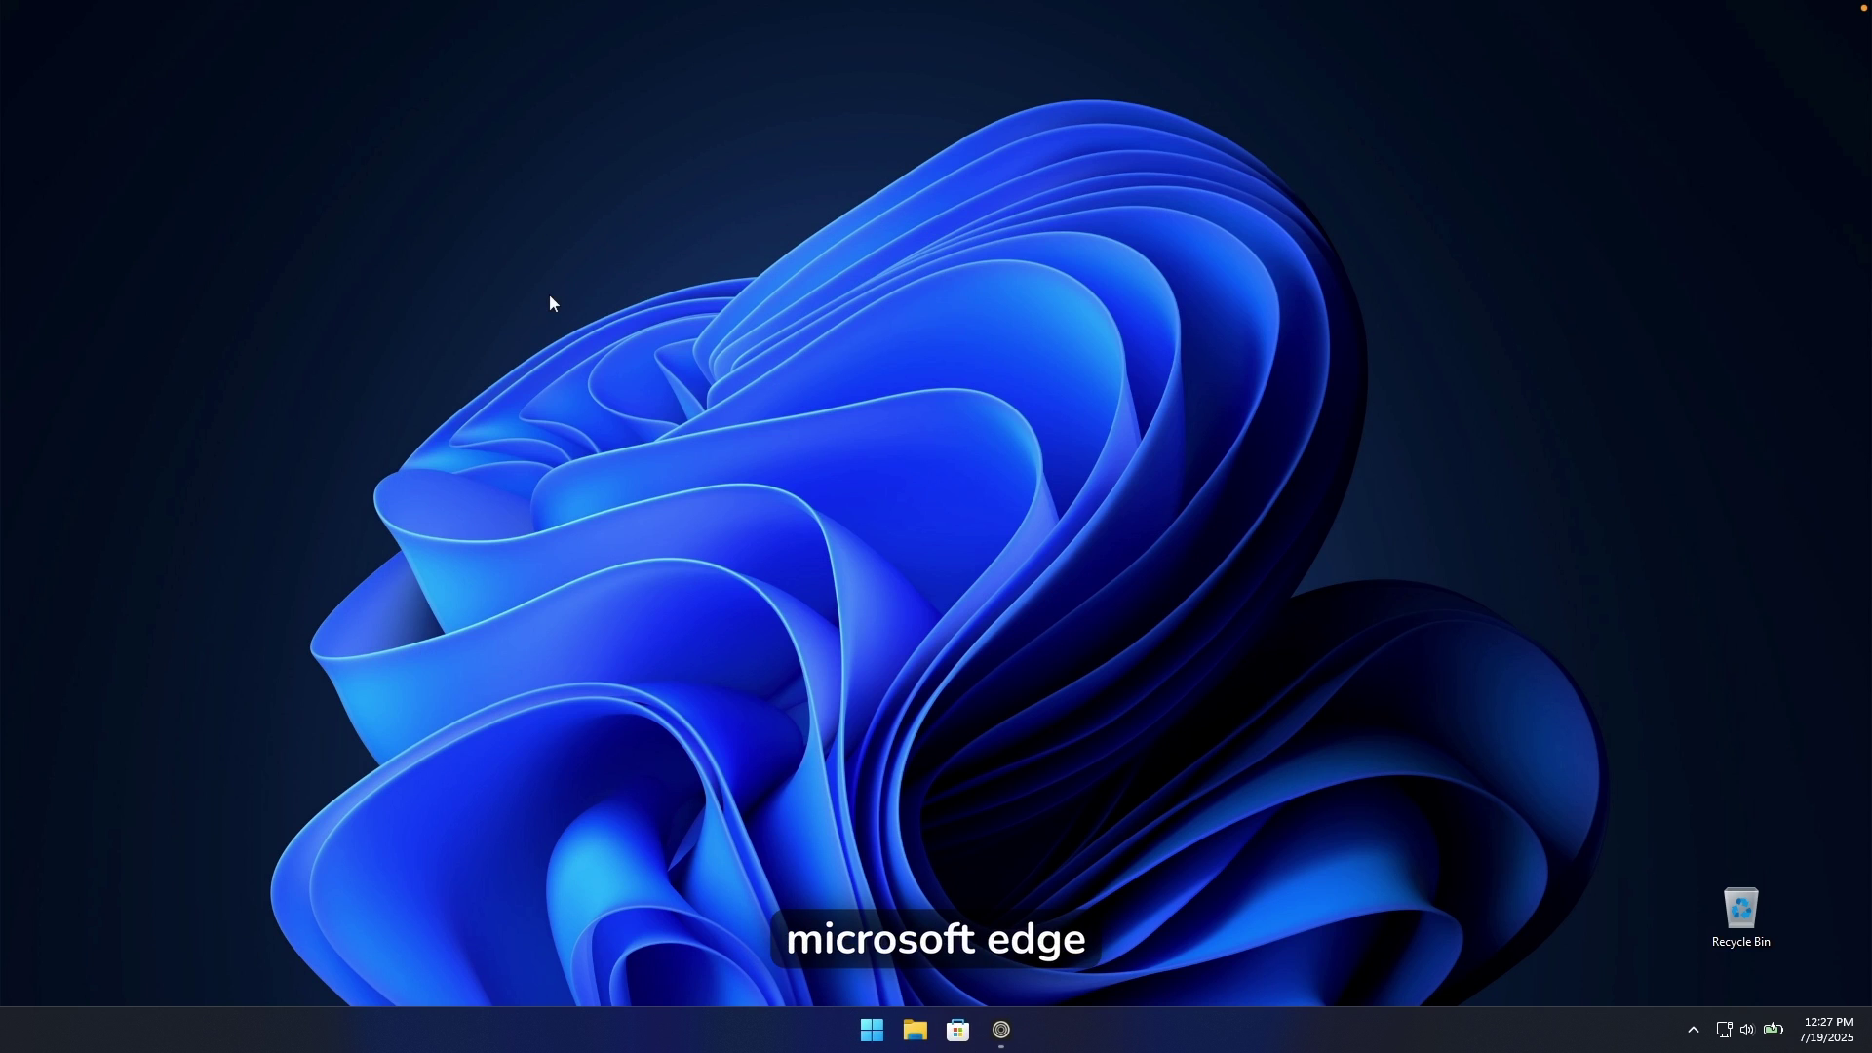
# - Search the Start menu for "edge" to check whether Microsoft Edge is still installed, and close the search
pyautogui.click(878, 1025)
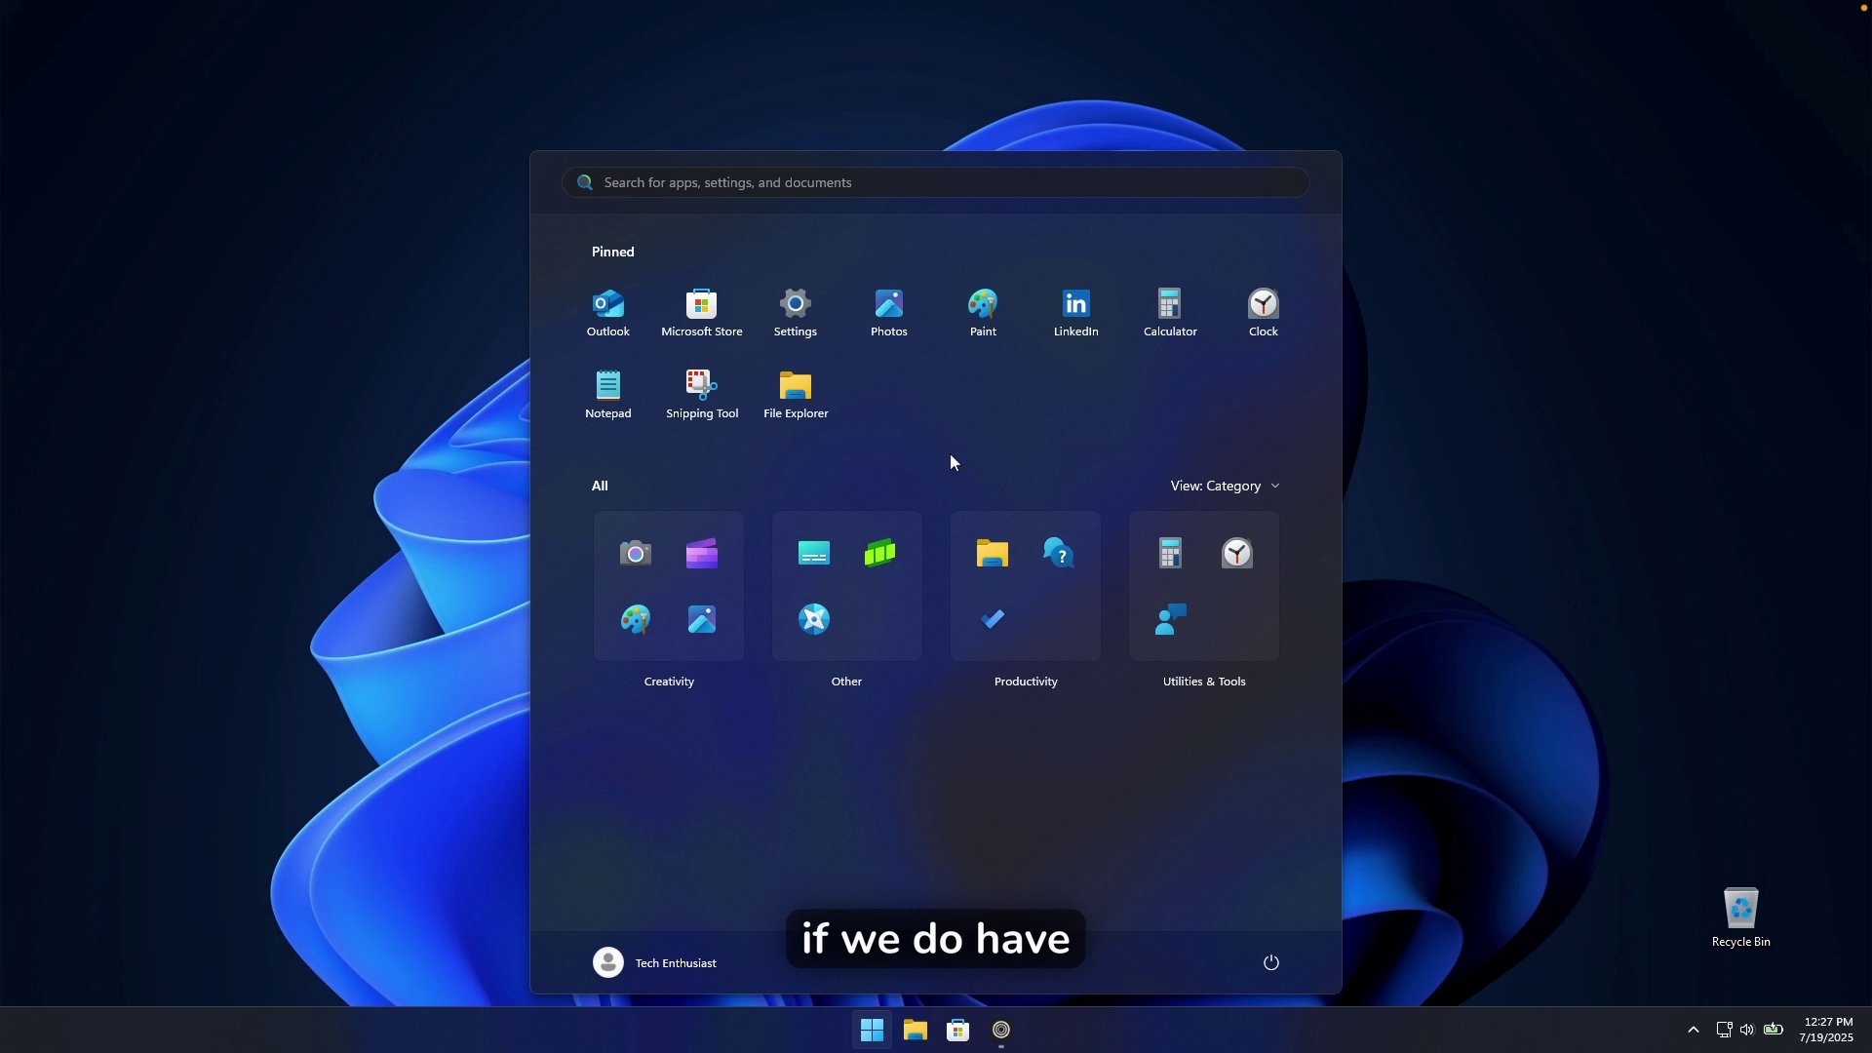
pyautogui.write('ed')
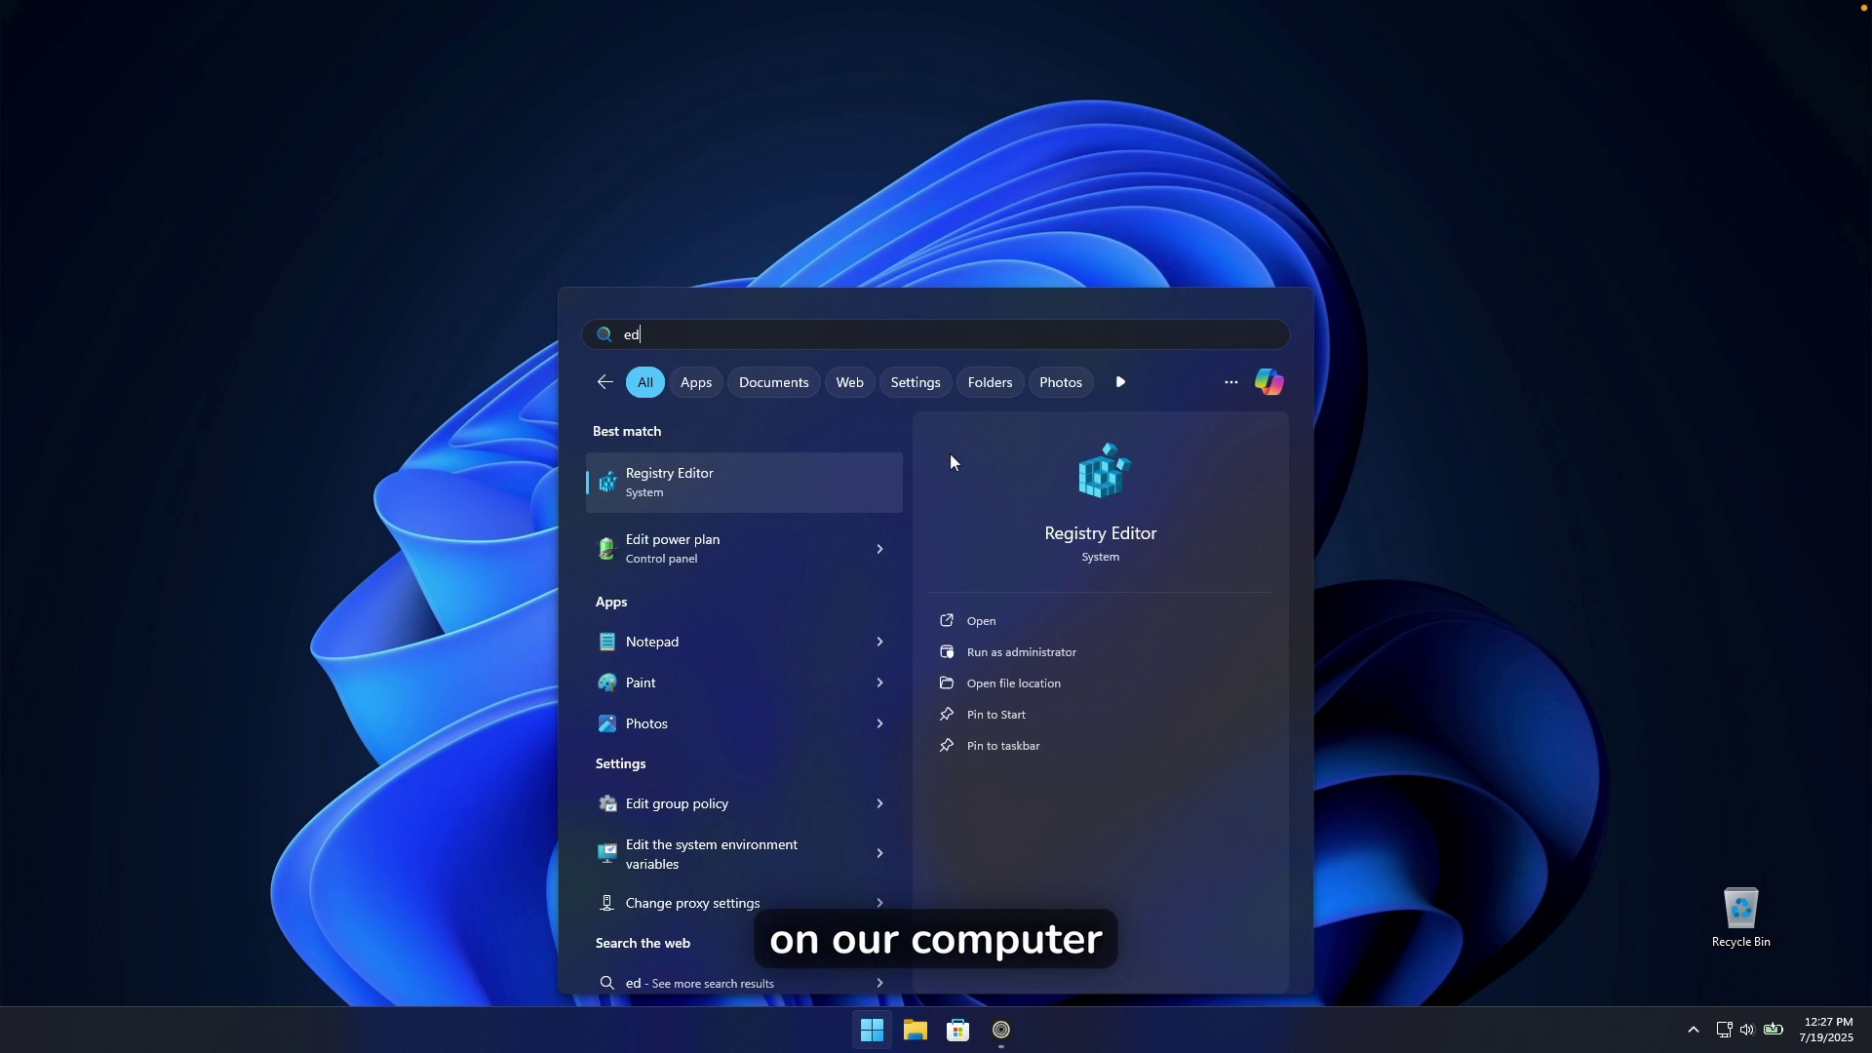
pyautogui.write('ge')
pyautogui.click(873, 1028)
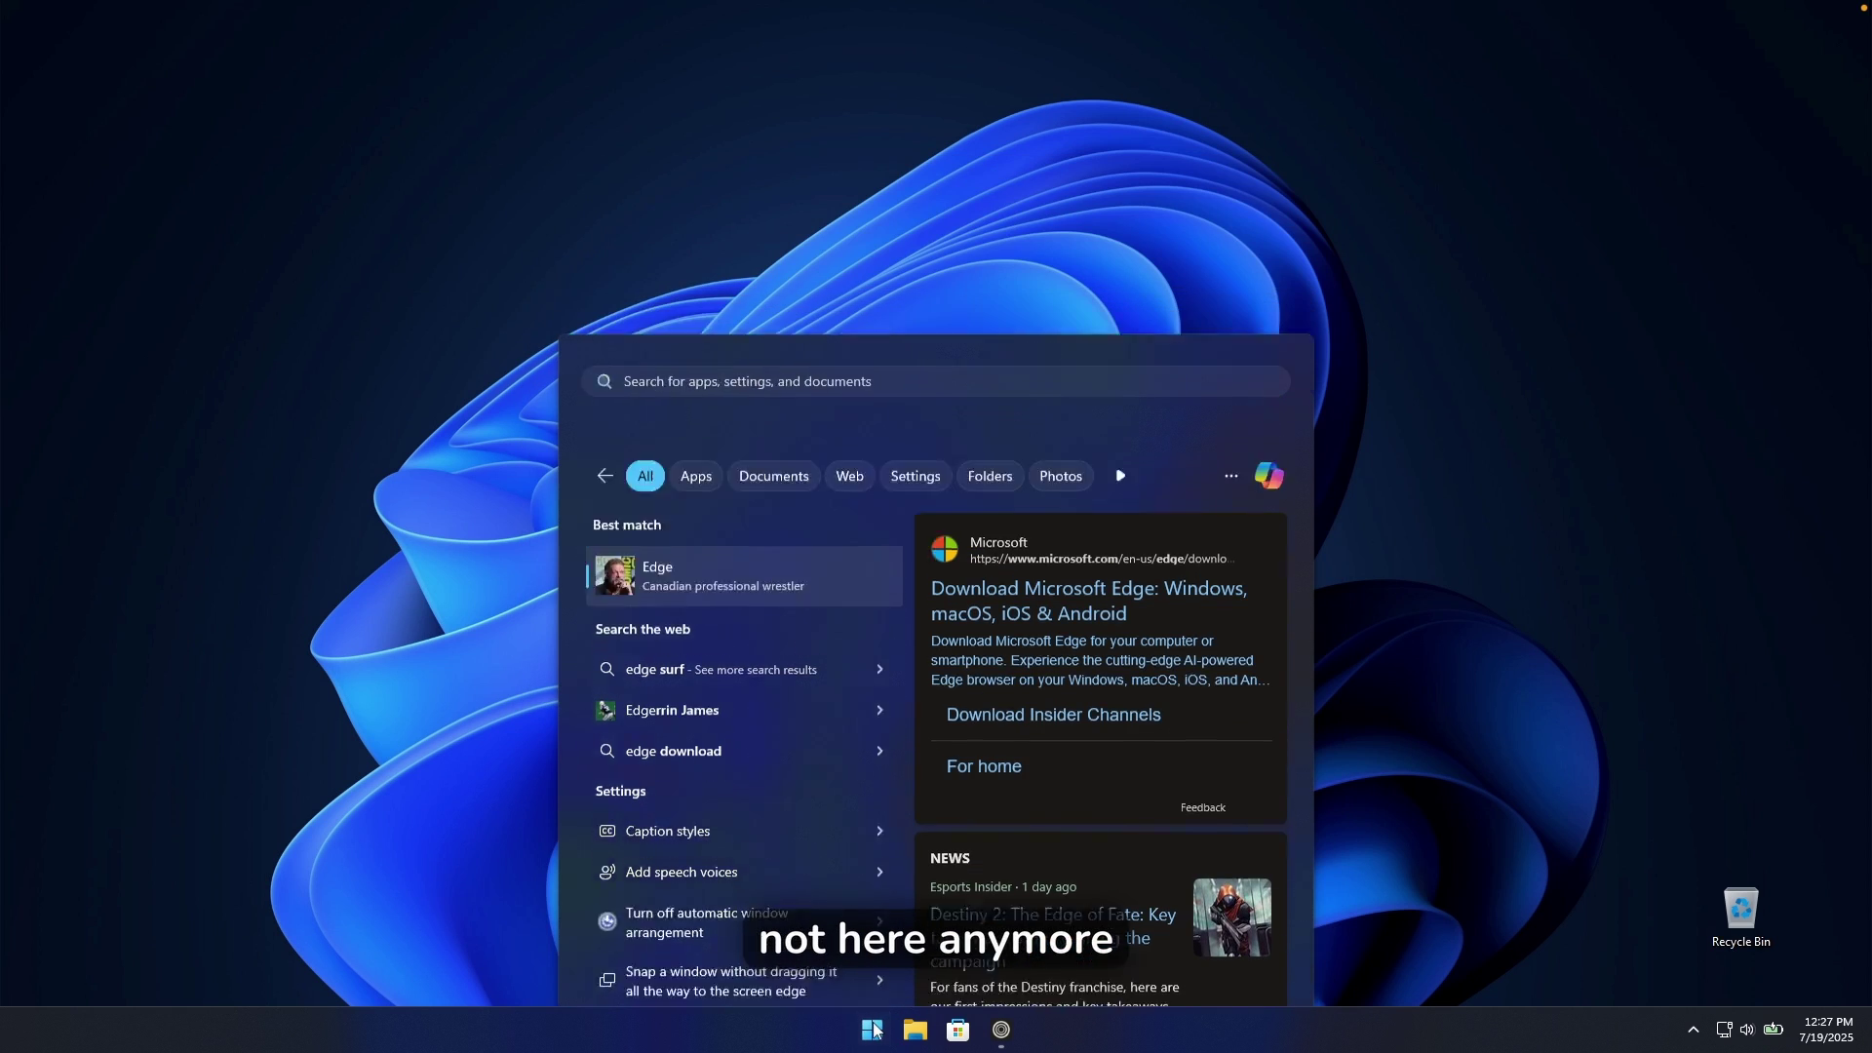
# - Open the Installed apps list in Settings, search it for "edge" and check the options for Microsoft Edge Update
pyautogui.click(873, 1028)
pyautogui.click(789, 317)
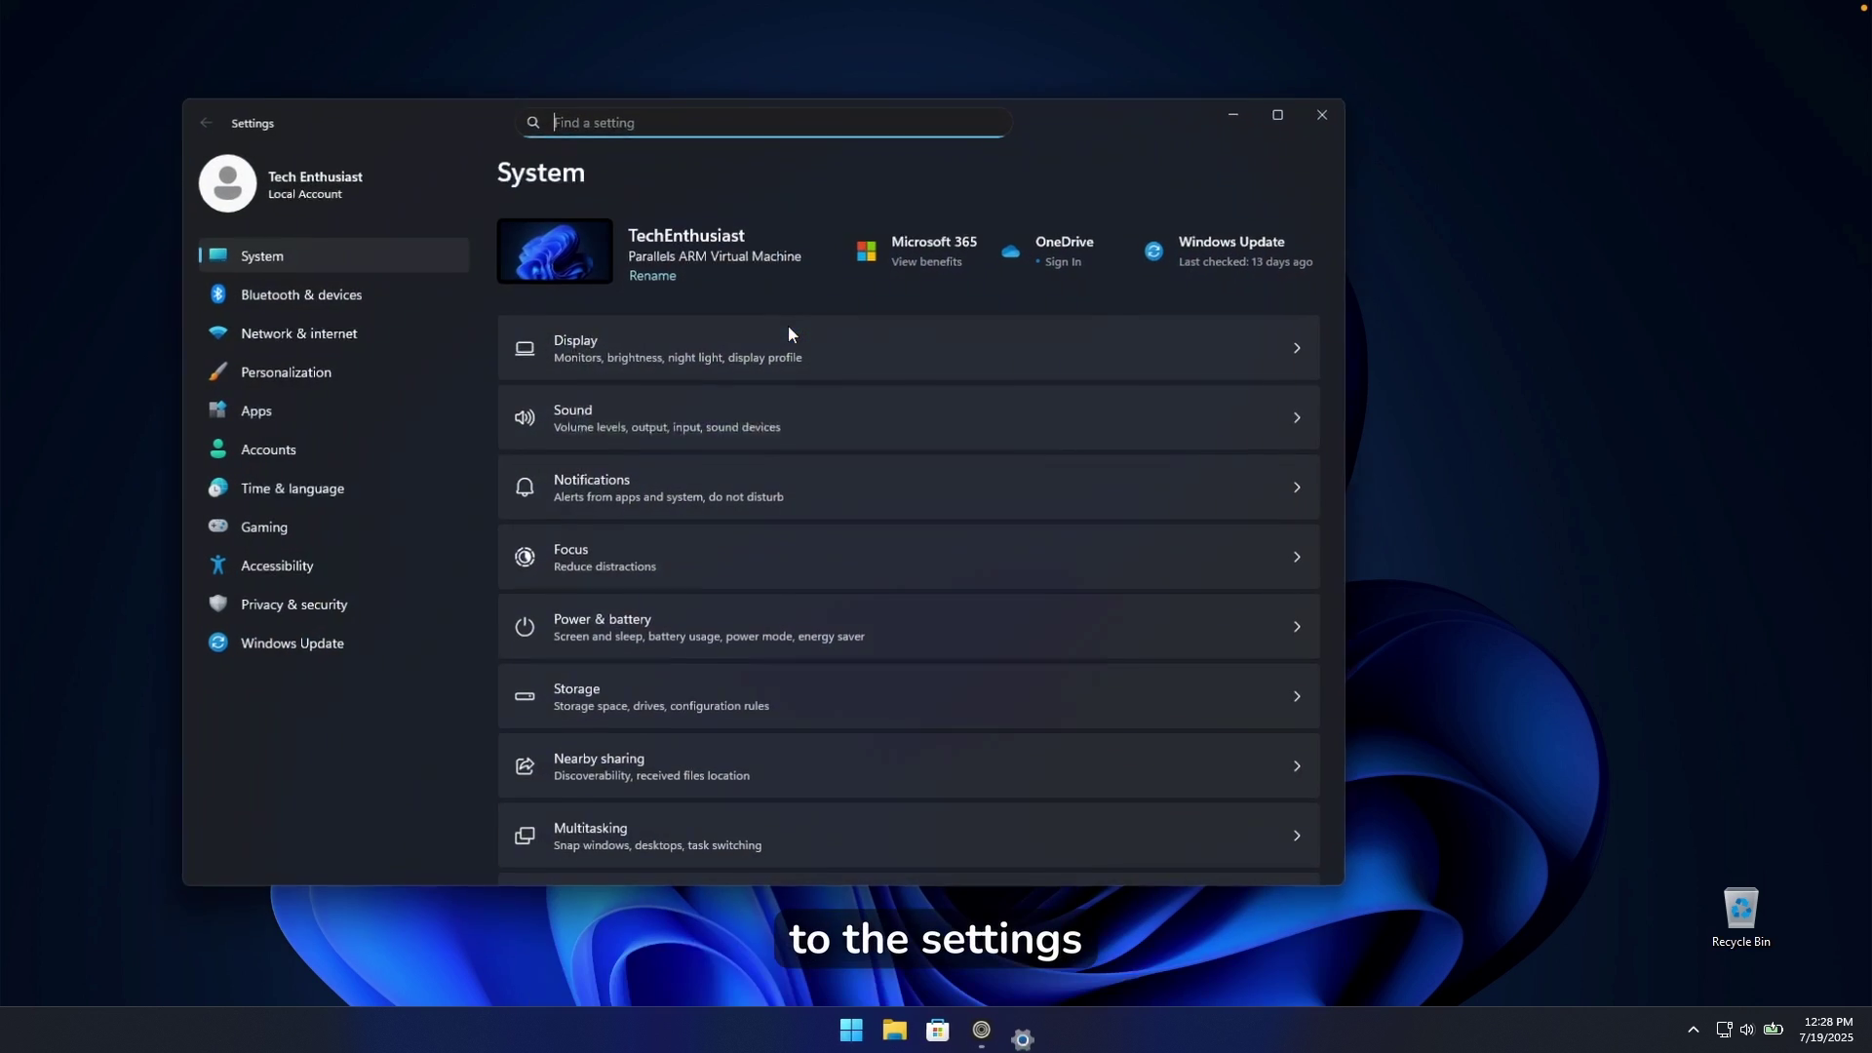
pyautogui.click(260, 410)
pyautogui.click(634, 242)
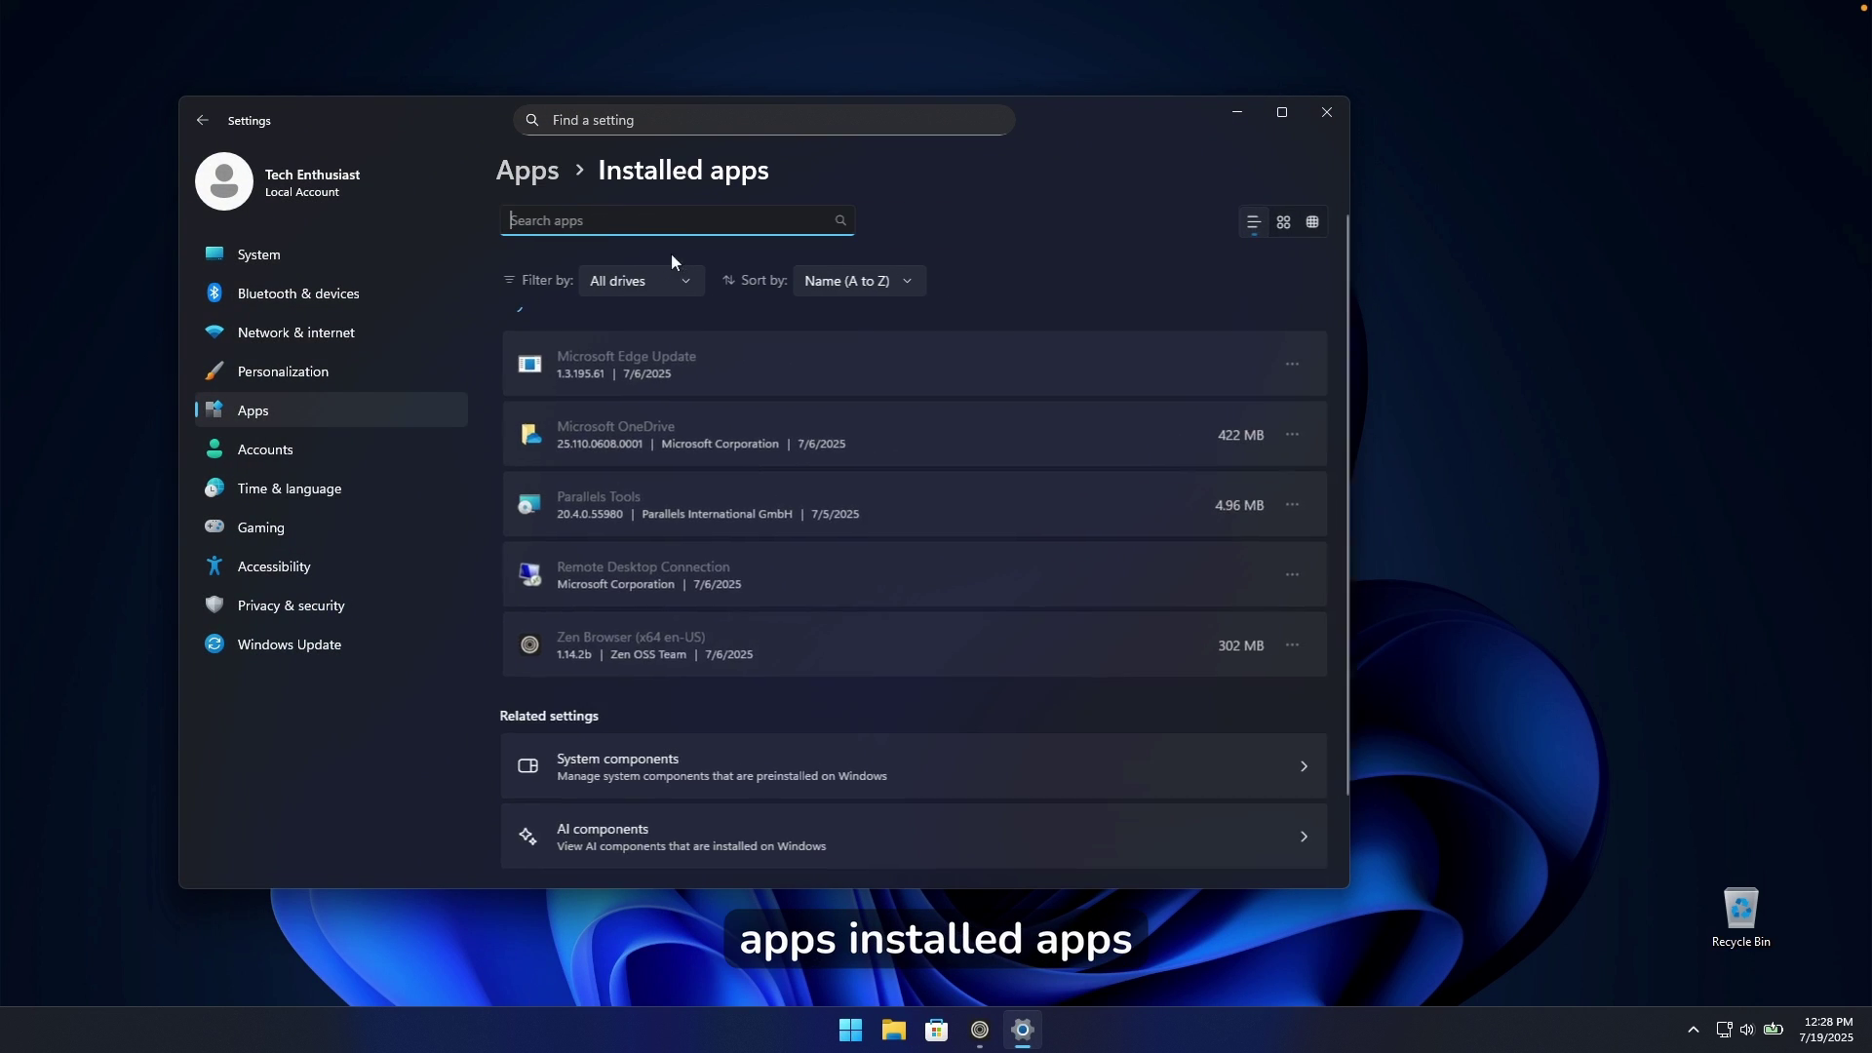
pyautogui.write('edge')
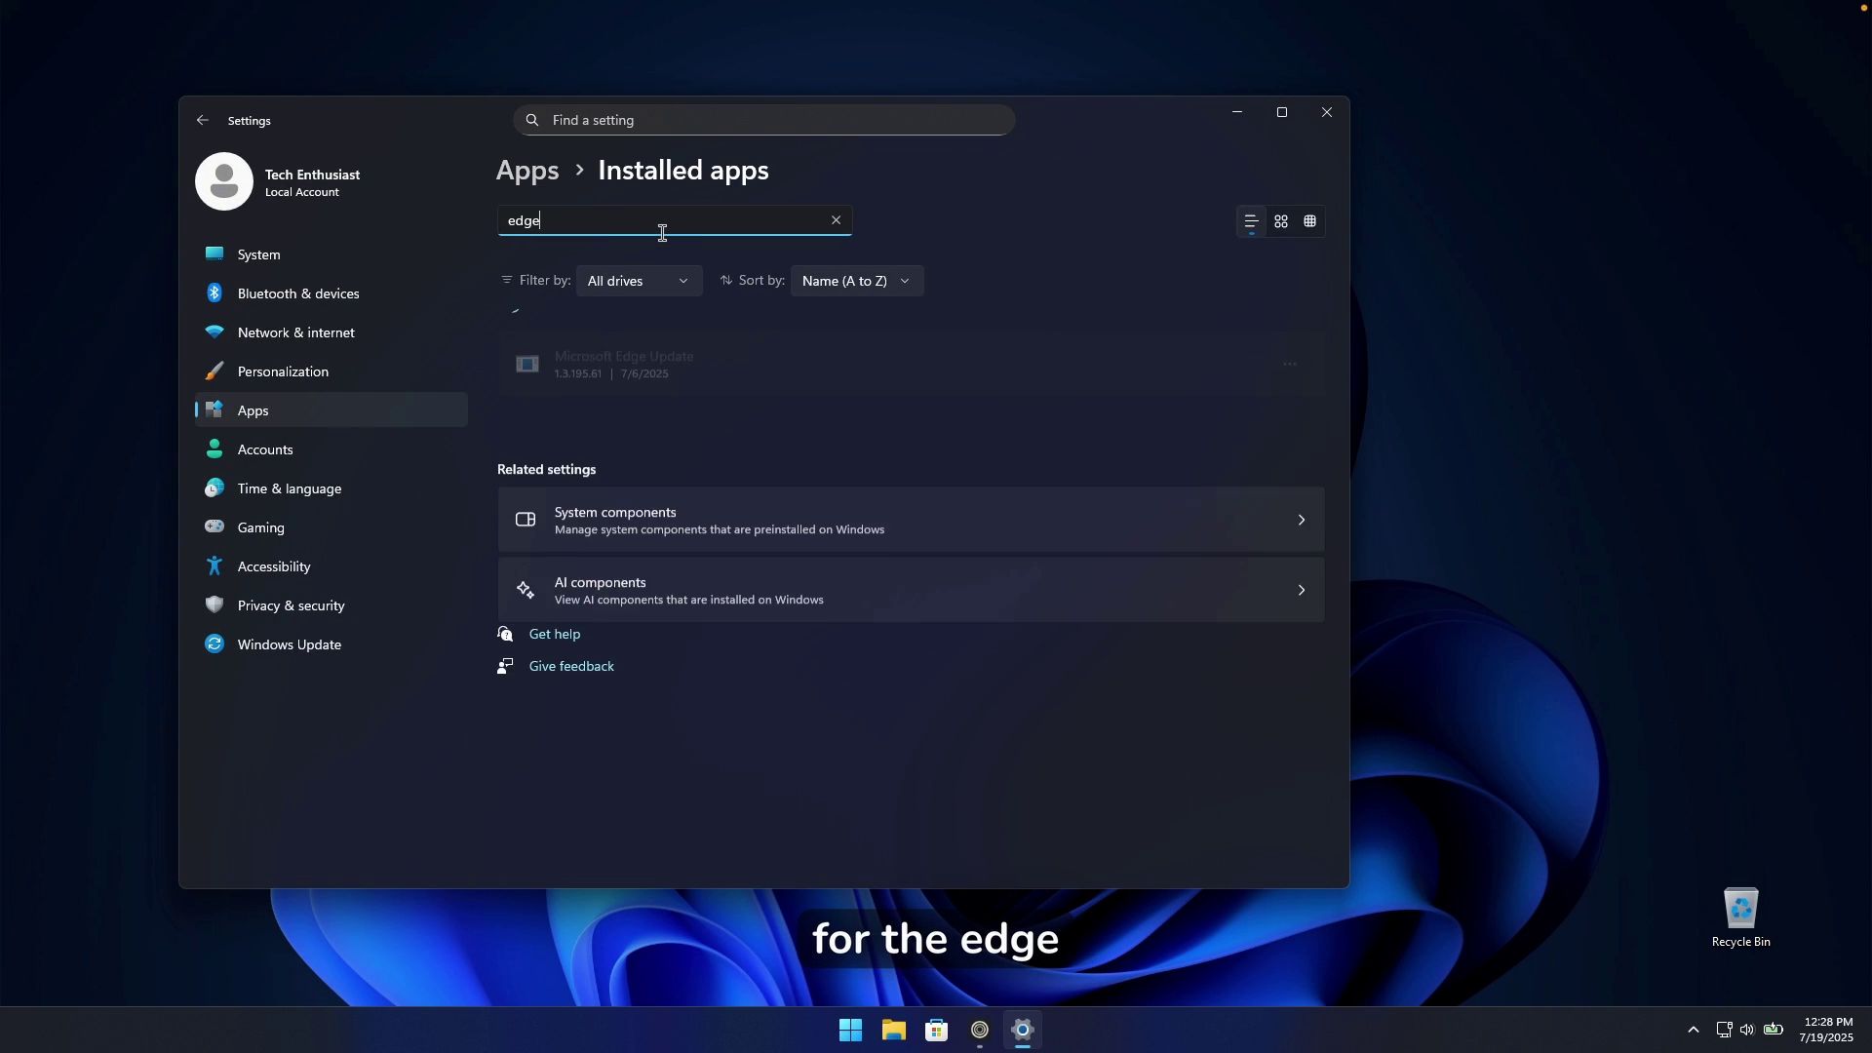
pyautogui.click(1287, 371)
pyautogui.click(1033, 318)
# - Clear the installed apps search and close Settings
pyautogui.moveTo(700, 221); pyautogui.dragTo(458, 218)
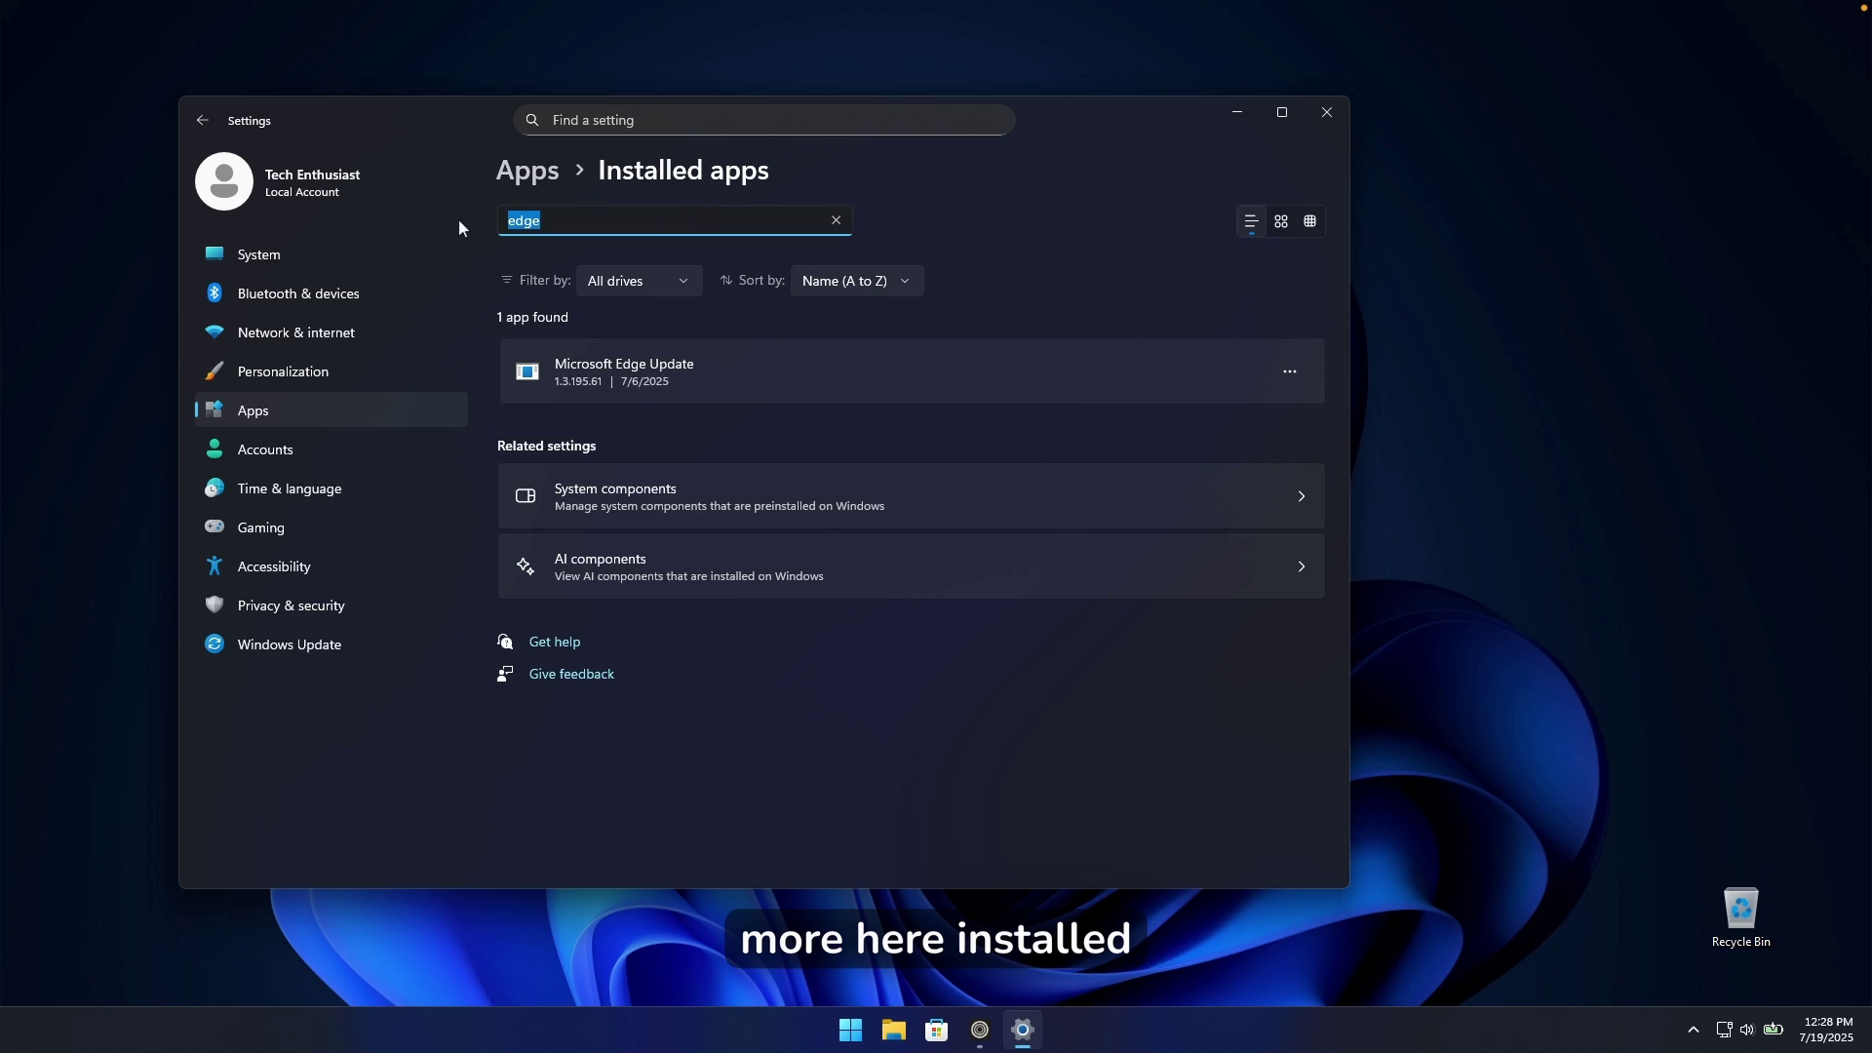
pyautogui.press('BackSpace')
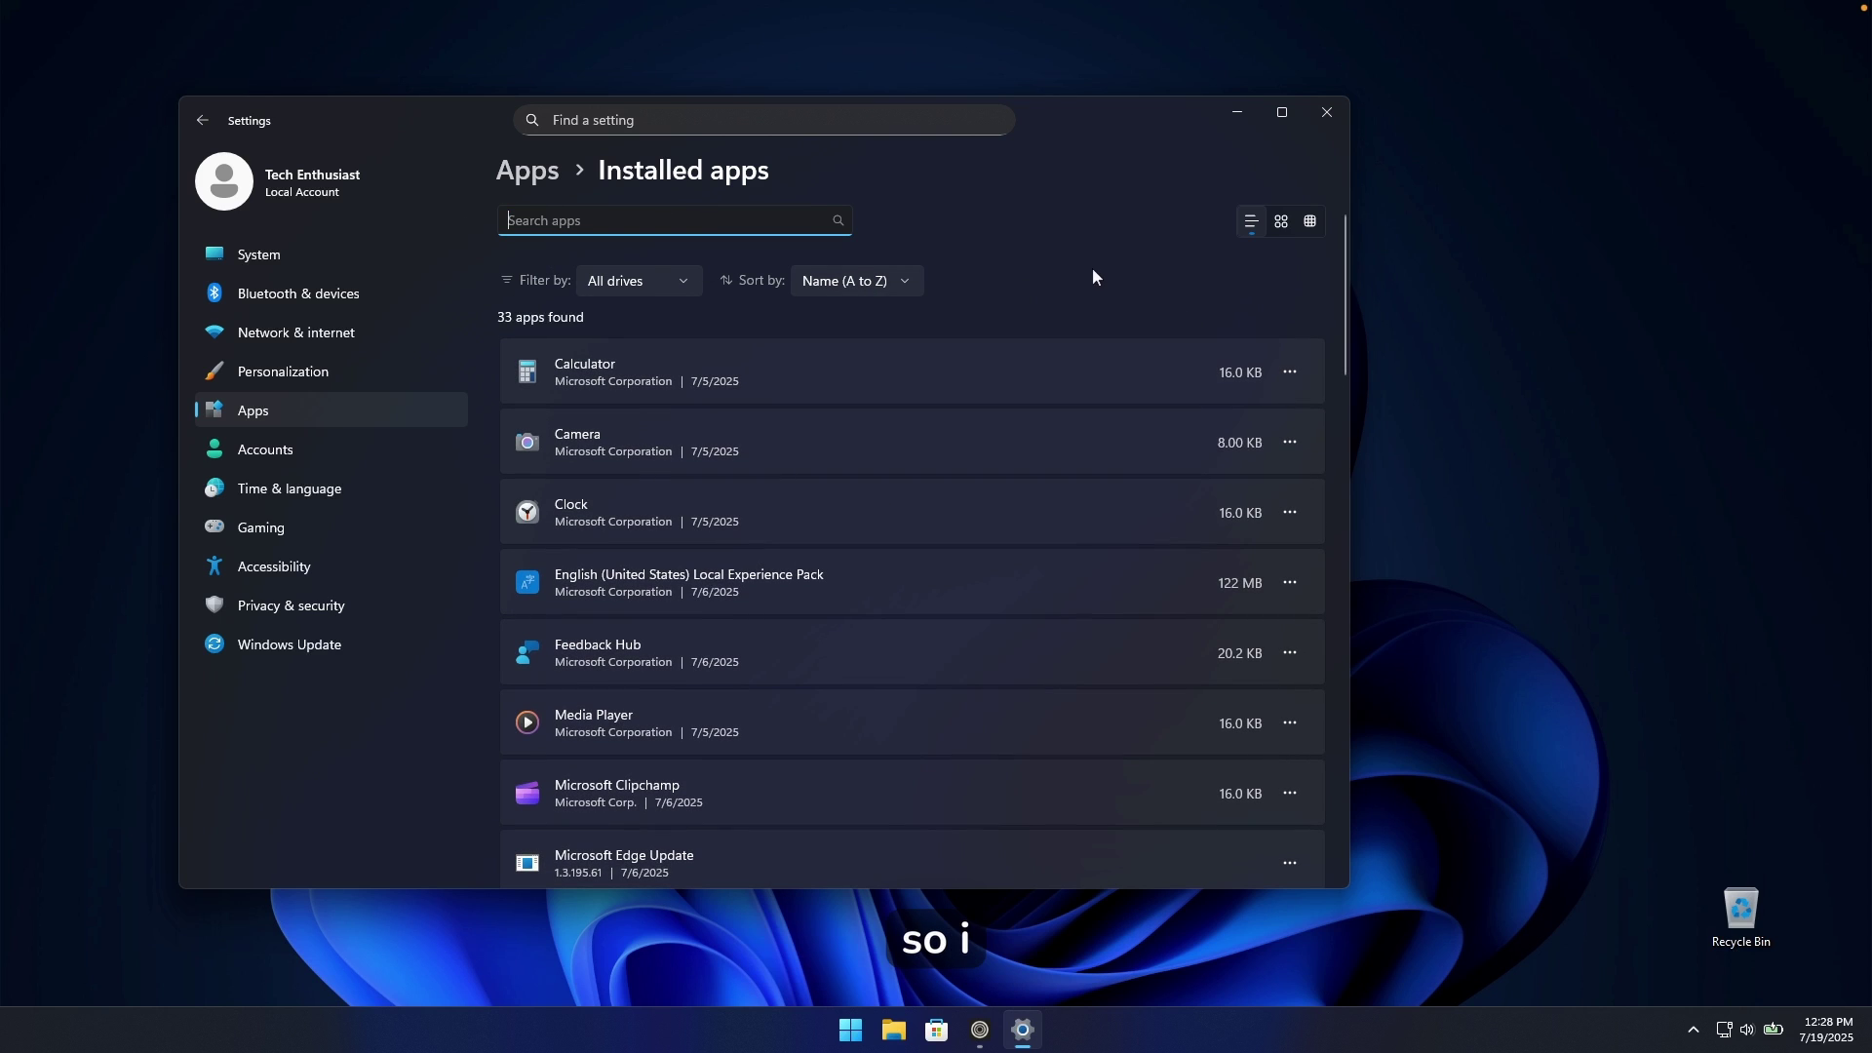
pyautogui.click(1328, 117)
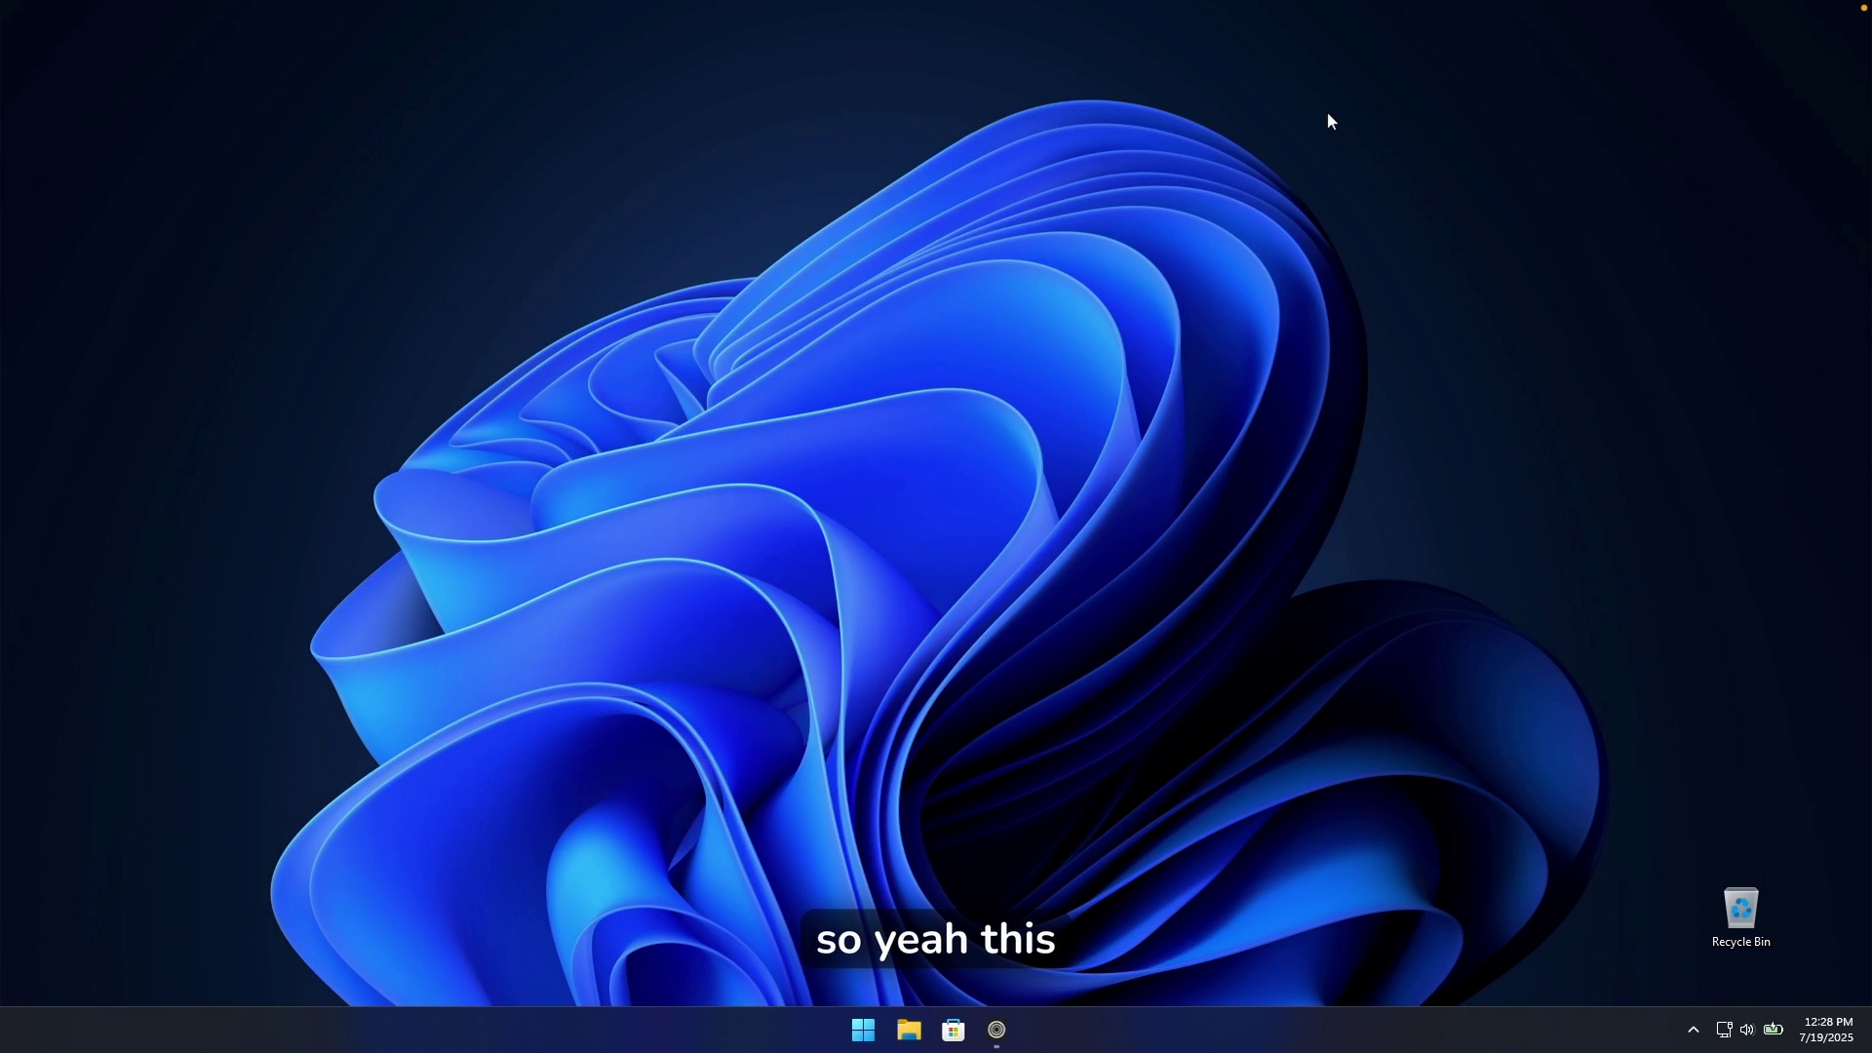